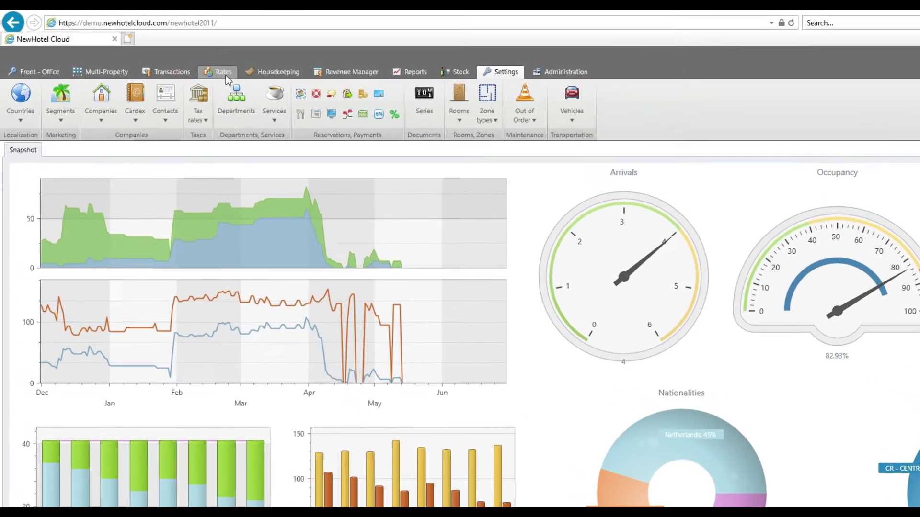
Step: Open the Price rates list under Rates and insert a new blank price rate
{"action": "left_click", "coordinate": [226, 74]}
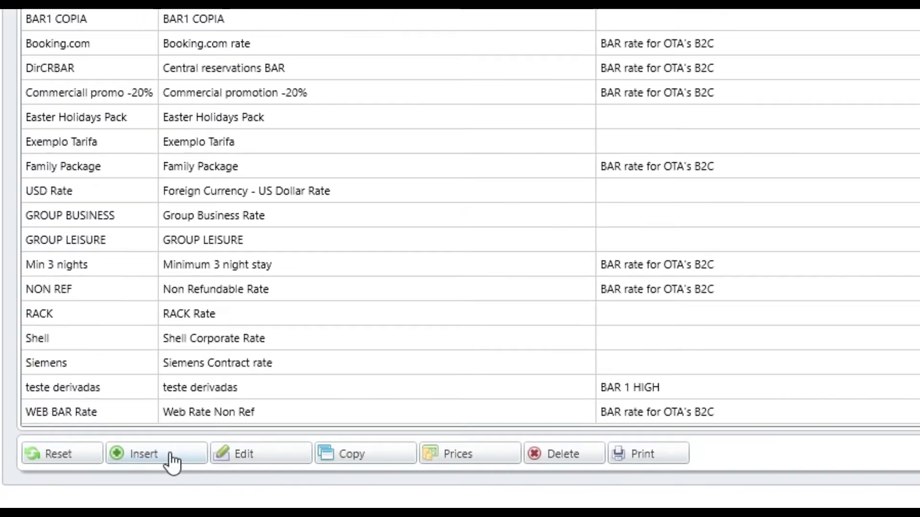
{"action": "left_click", "coordinate": [171, 461]}
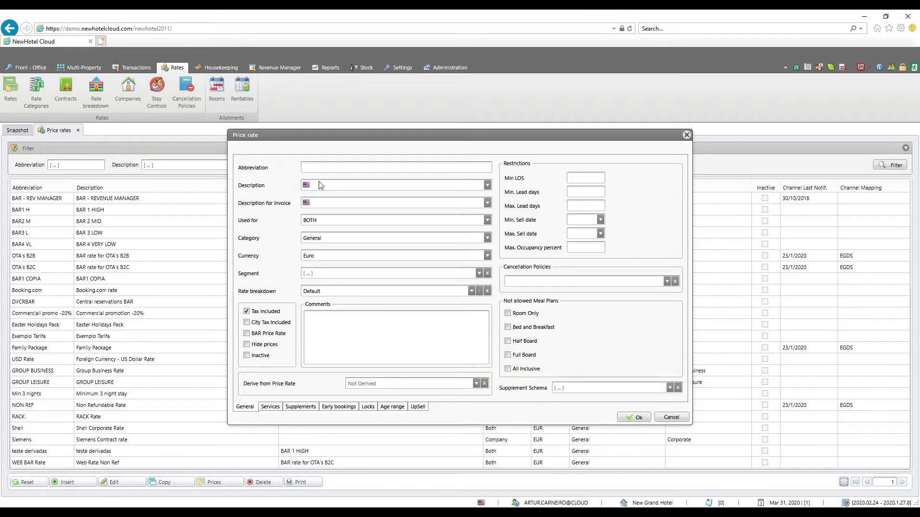
Step: Enter 'Example' as the abbreviation, description and invoice description
{"action": "left_click", "coordinate": [316, 166]}
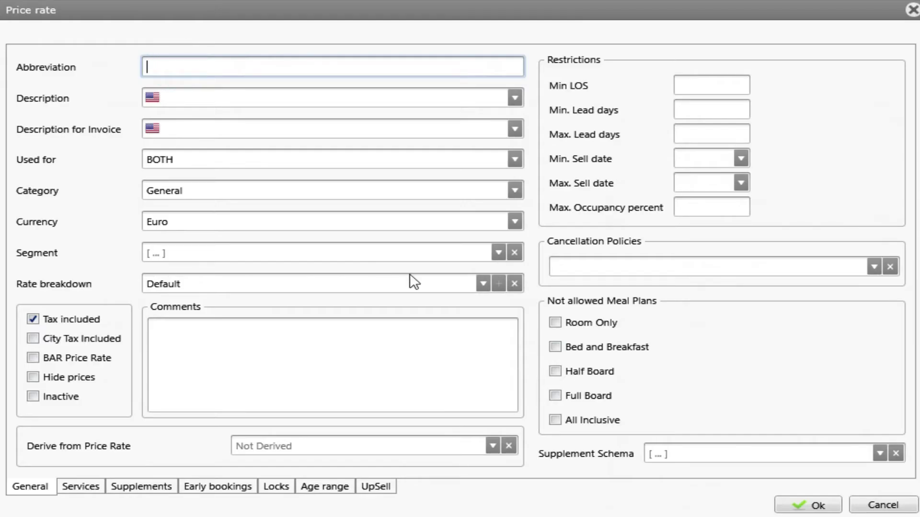
{"action": "type", "text": "Example"}
{"action": "left_click", "coordinate": [239, 96]}
{"action": "left_click", "coordinate": [222, 66]}
{"action": "key", "text": "ctrl+c"}
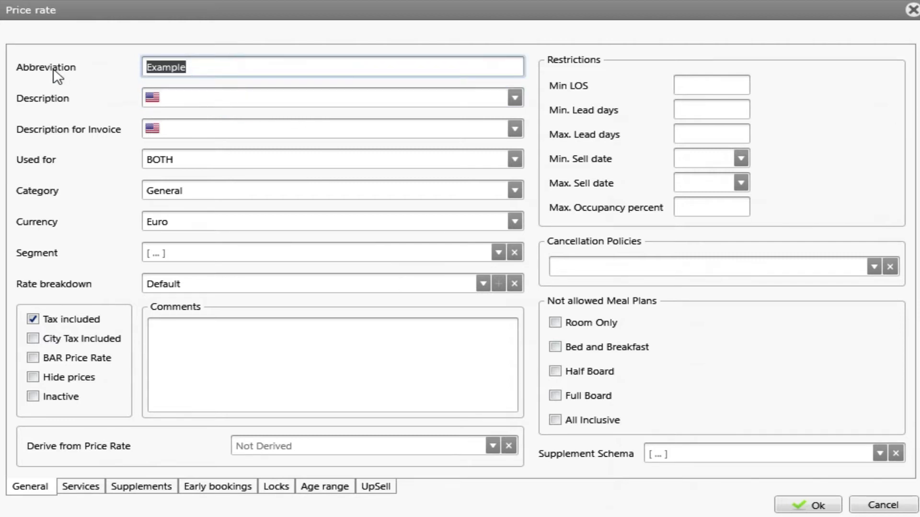
{"action": "left_click", "coordinate": [208, 95]}
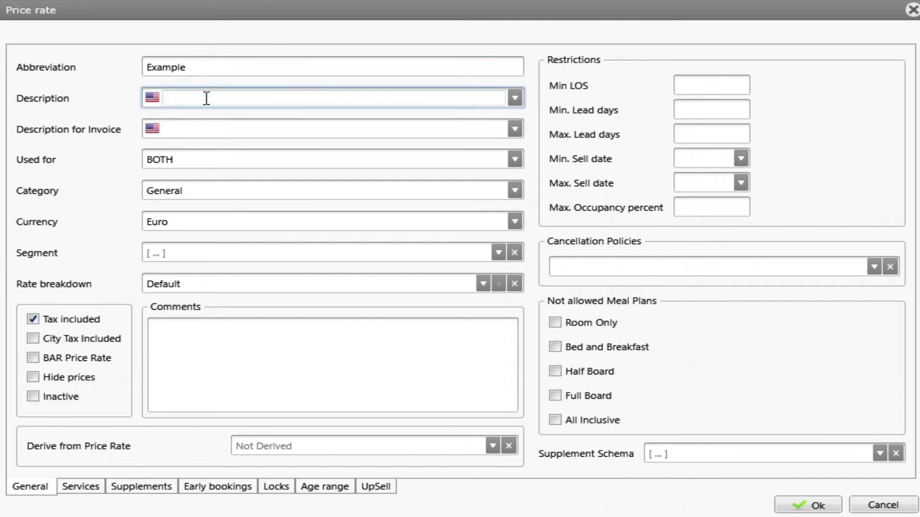
{"action": "key", "text": "ctrl+v"}
{"action": "left_click", "coordinate": [248, 131]}
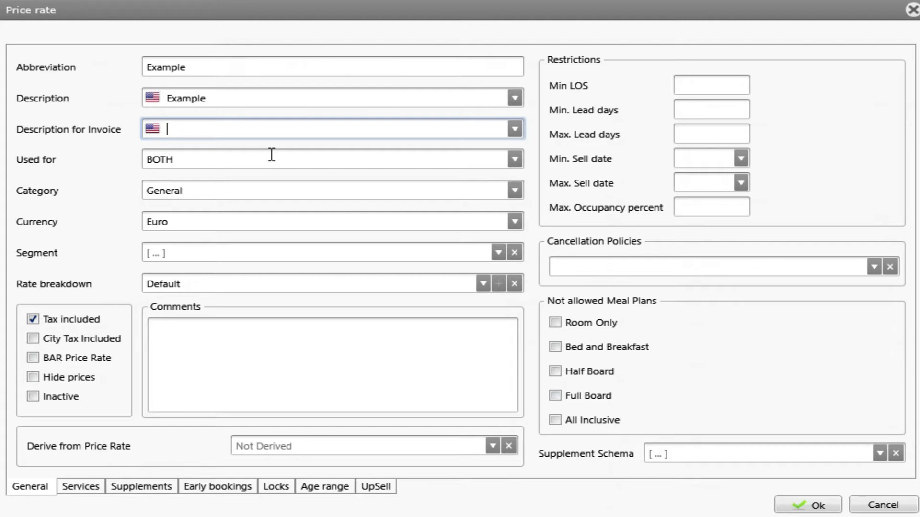
{"action": "key", "text": "ctrl+v"}
{"action": "left_click", "coordinate": [188, 163]}
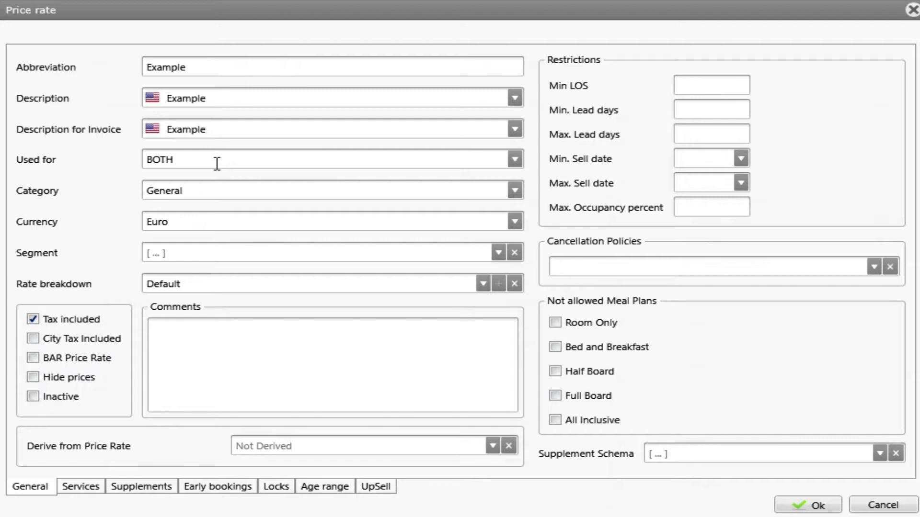
Step: Check the Used for, Category, Segment and Rate breakdown dropdowns, keeping General and Default
{"action": "left_click", "coordinate": [515, 161]}
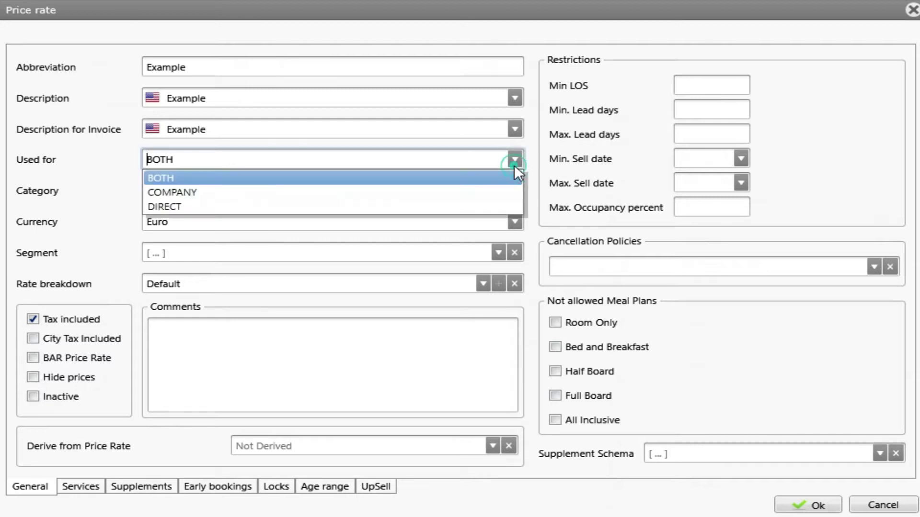
{"action": "left_click", "coordinate": [459, 192]}
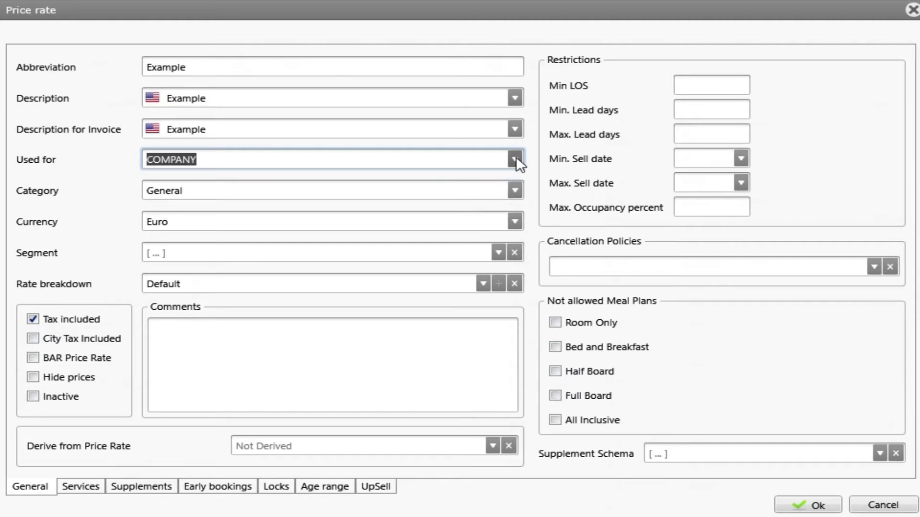
{"action": "key", "text": "Down"}
{"action": "left_click", "coordinate": [186, 191]}
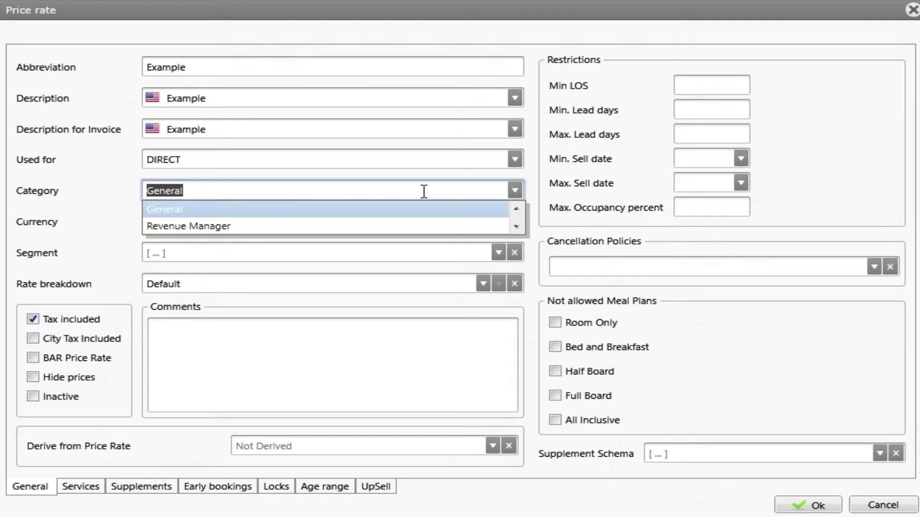
{"action": "left_click", "coordinate": [514, 191]}
{"action": "left_click", "coordinate": [237, 243]}
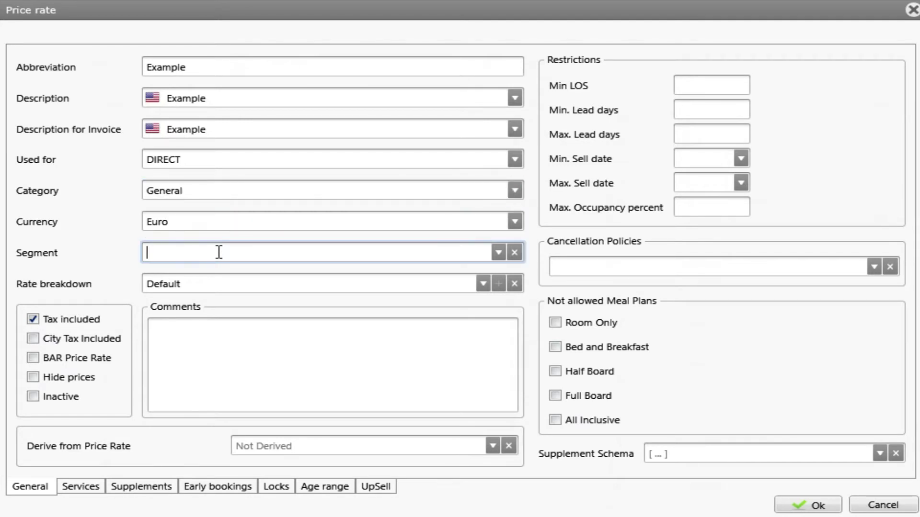
{"action": "left_click", "coordinate": [496, 252]}
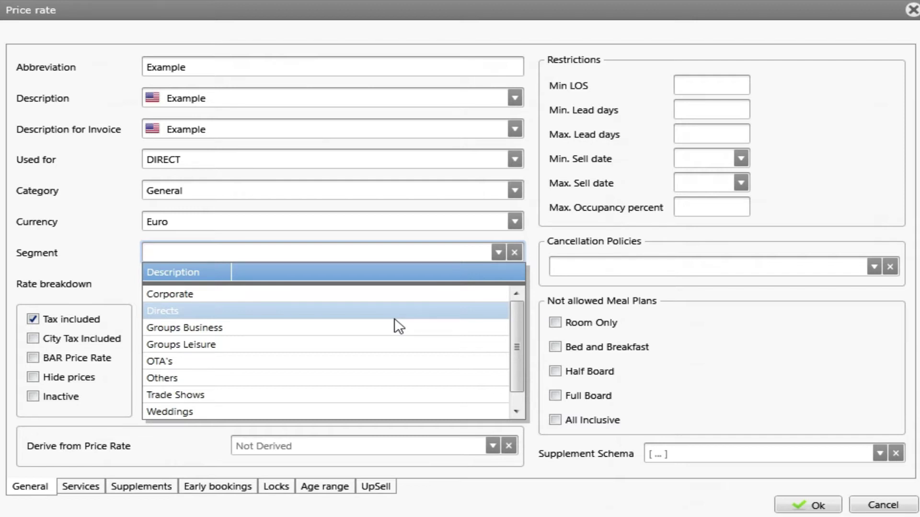
{"action": "left_click", "coordinate": [497, 253]}
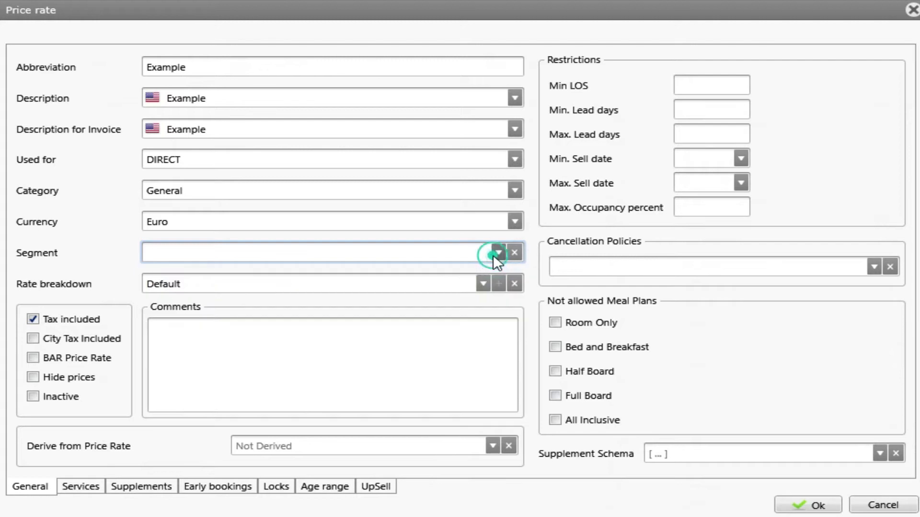
{"action": "left_click", "coordinate": [483, 285]}
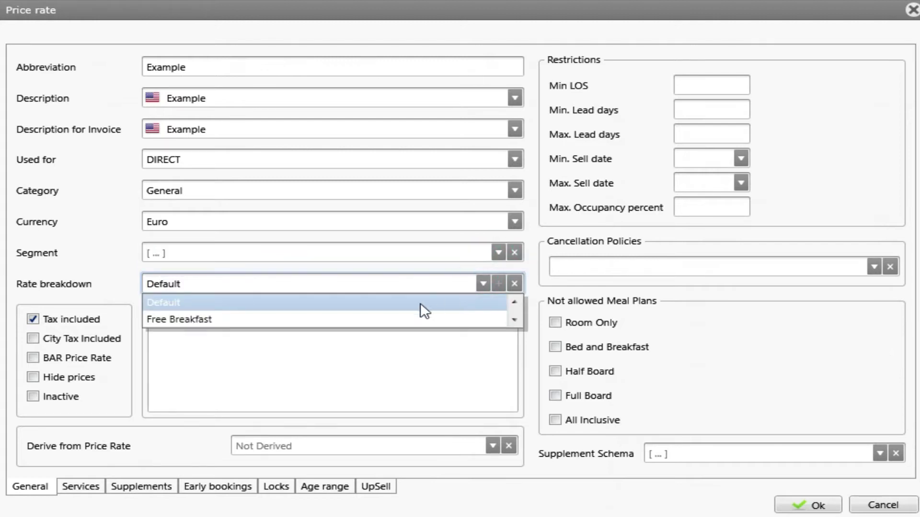
{"action": "left_click", "coordinate": [343, 304]}
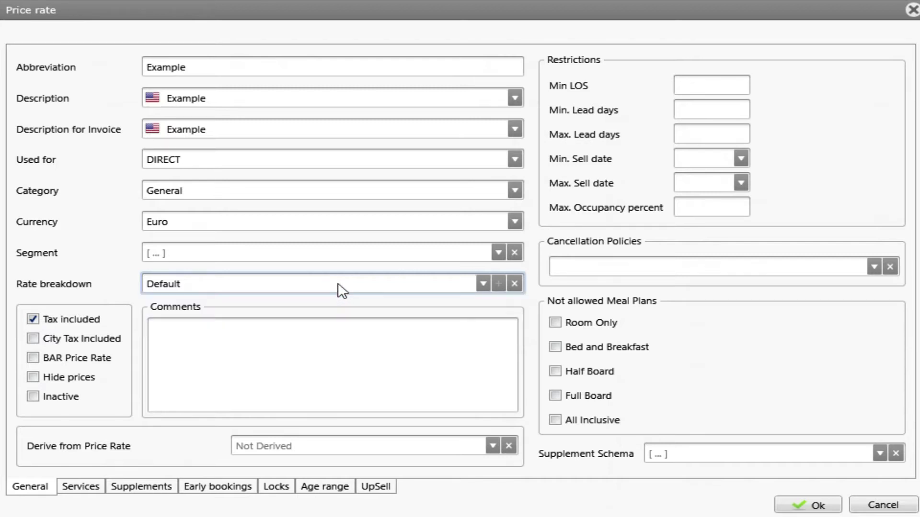
{"action": "left_click", "coordinate": [257, 333]}
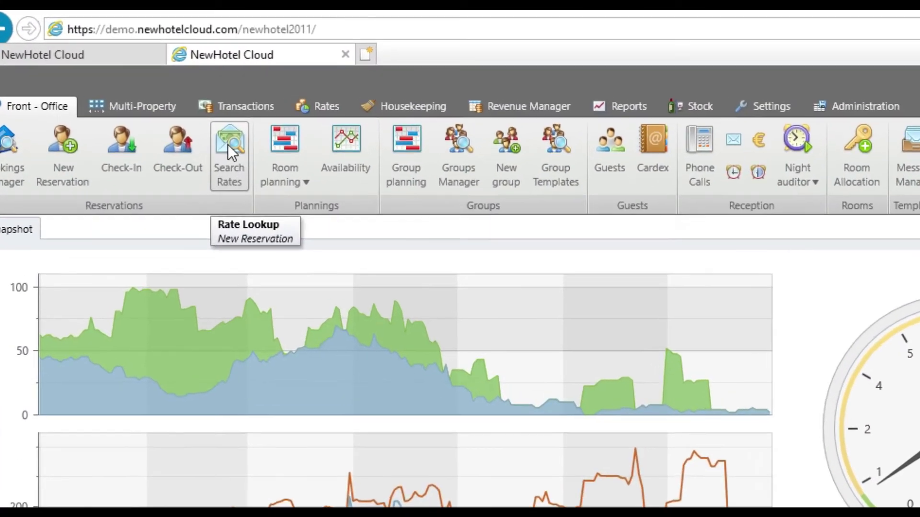
Step: Search rates for a Double room, Bed and Breakfast, 13 to 14 April 2020
{"action": "left_click", "coordinate": [180, 122]}
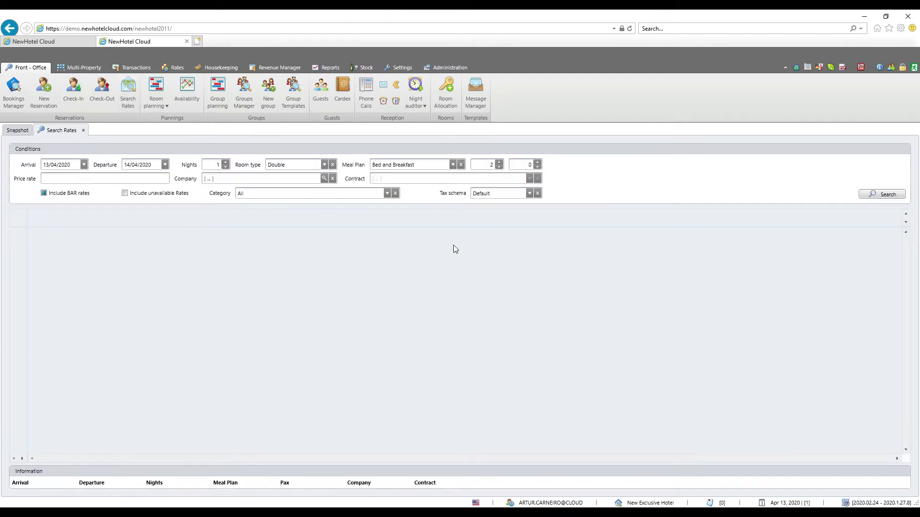
{"action": "left_click", "coordinate": [884, 194]}
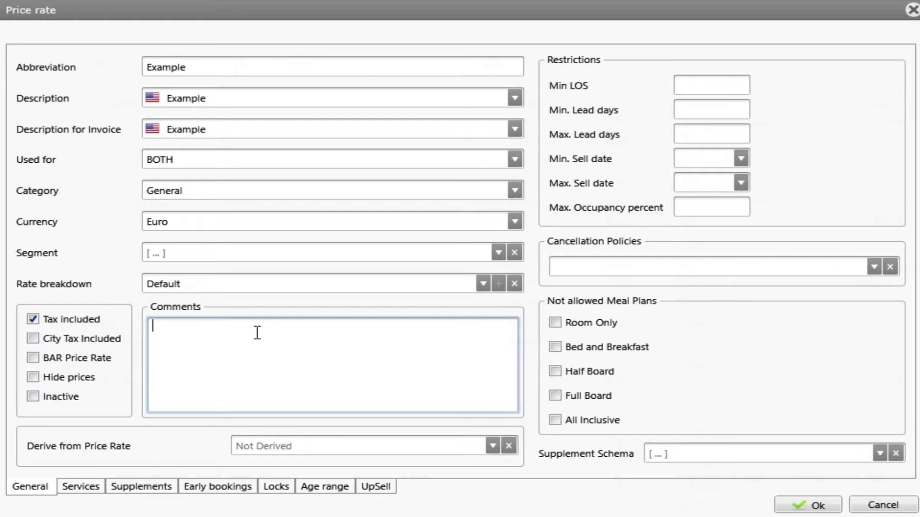
Step: Add the comment 'Important information', leaving Tax included ticked
{"action": "type", "text": "Important information"}
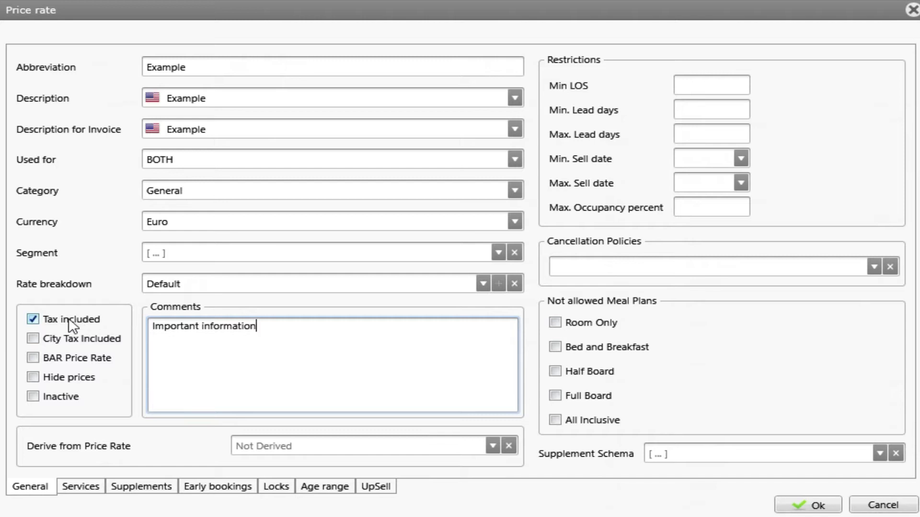
{"action": "left_click", "coordinate": [33, 319]}
{"action": "left_click", "coordinate": [34, 320]}
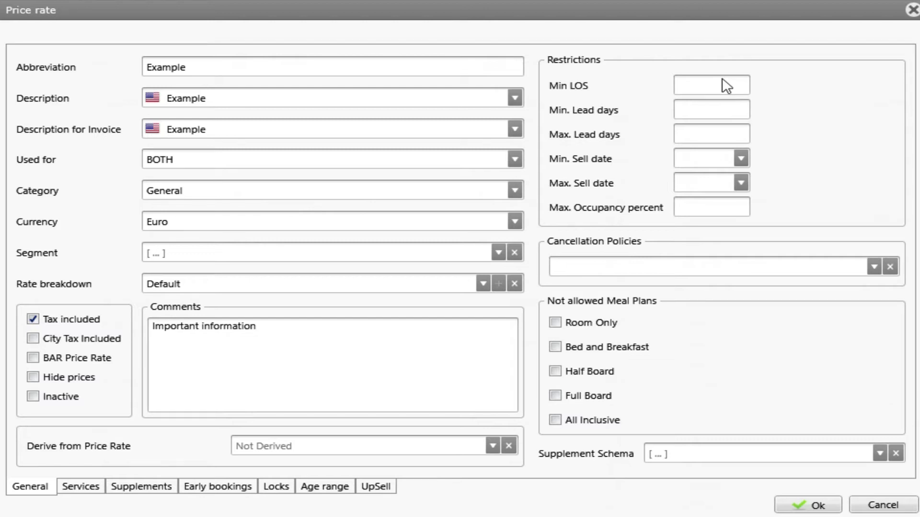
Step: Set Min LOS 2, Min. Lead days 10, Max. Lead days 30 and Max. Occupancy 85%
{"action": "left_click", "coordinate": [726, 84]}
{"action": "type", "text": "2"}
{"action": "left_click", "coordinate": [735, 111]}
{"action": "type", "text": "10"}
{"action": "left_click", "coordinate": [718, 136]}
{"action": "type", "text": "30"}
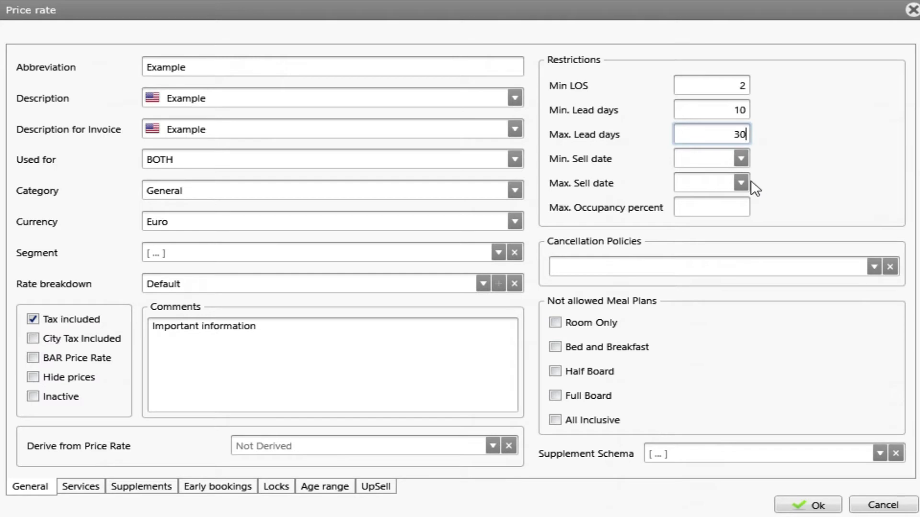
{"action": "left_click", "coordinate": [743, 158]}
{"action": "left_click", "coordinate": [741, 158]}
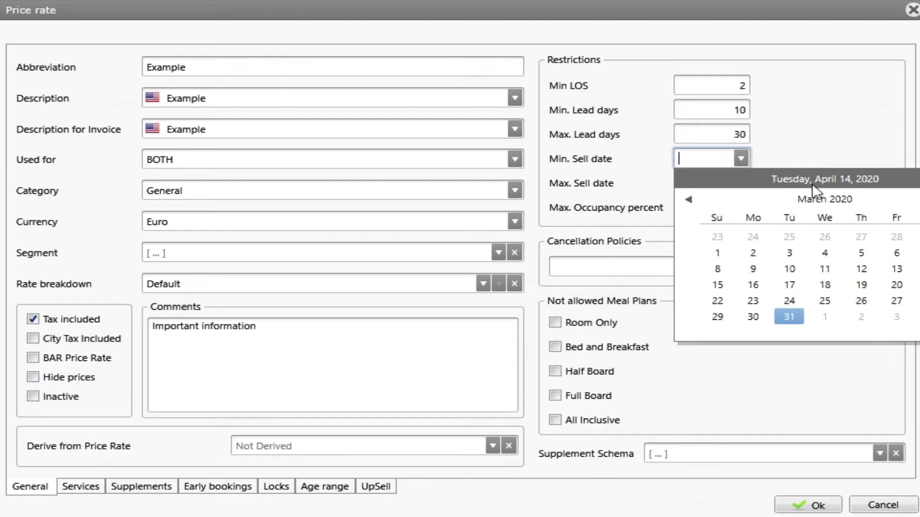
{"action": "left_click", "coordinate": [821, 140]}
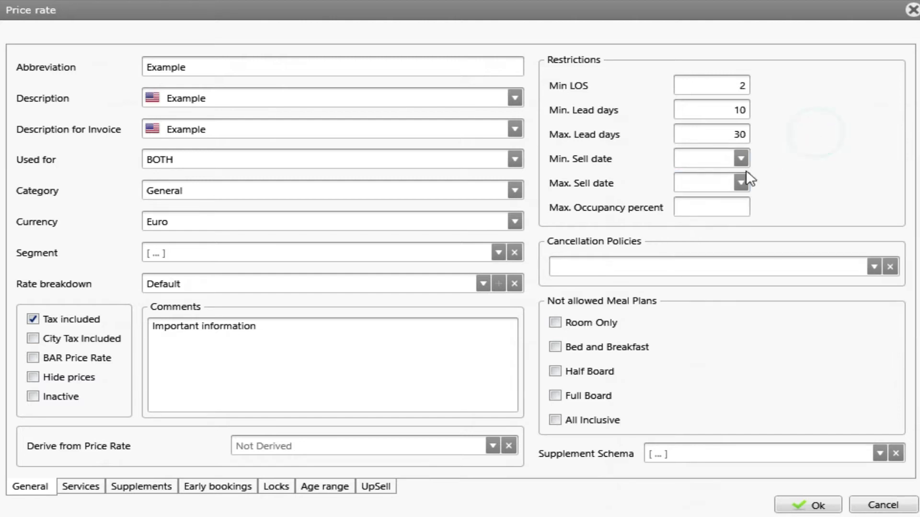
{"action": "left_click", "coordinate": [722, 209]}
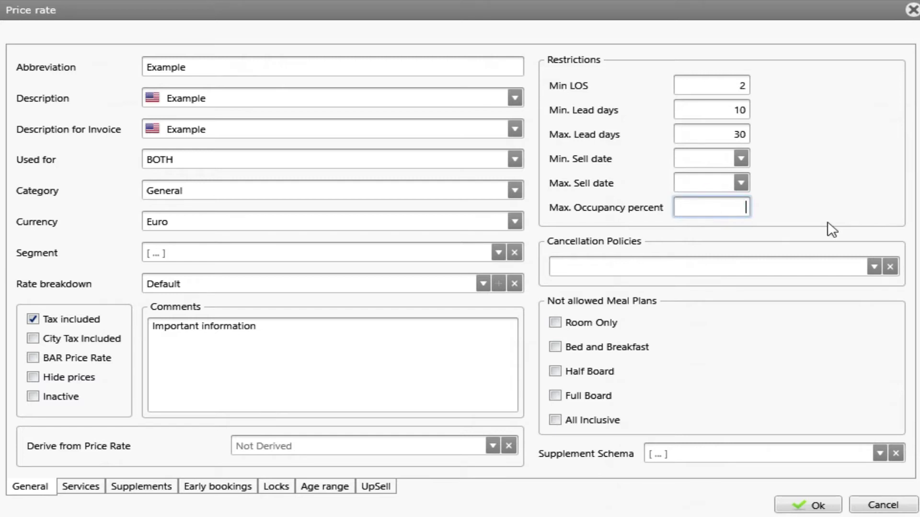
{"action": "type", "text": "85"}
Step: Browse the cancellation policies and leave none selected
{"action": "left_click", "coordinate": [873, 266]}
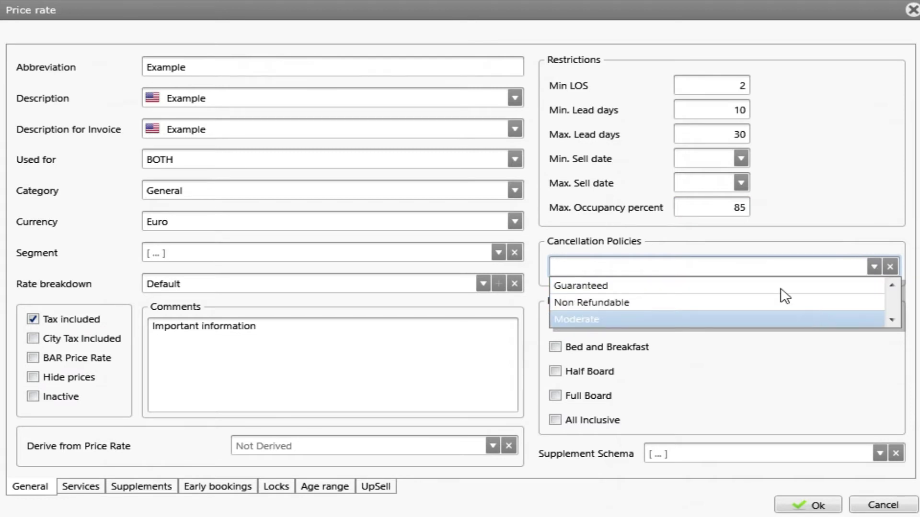
{"action": "key", "text": "Up"}
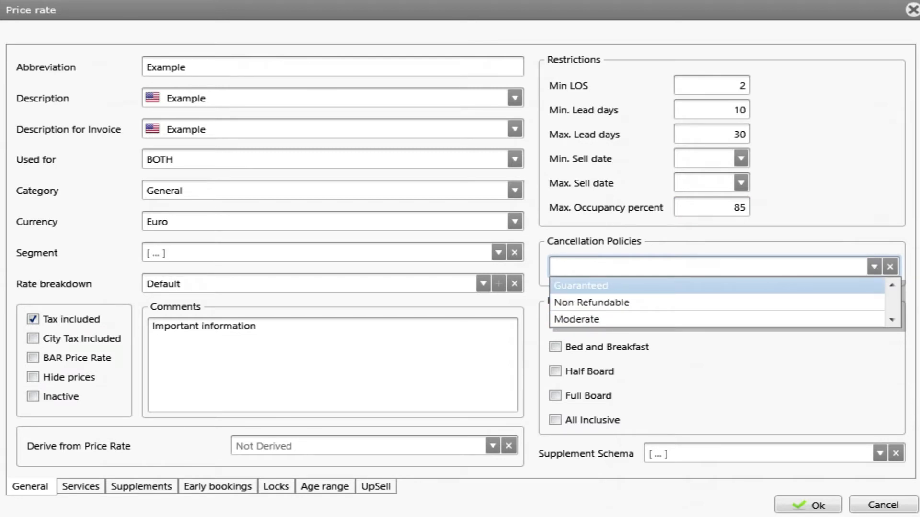
{"action": "left_click", "coordinate": [798, 171]}
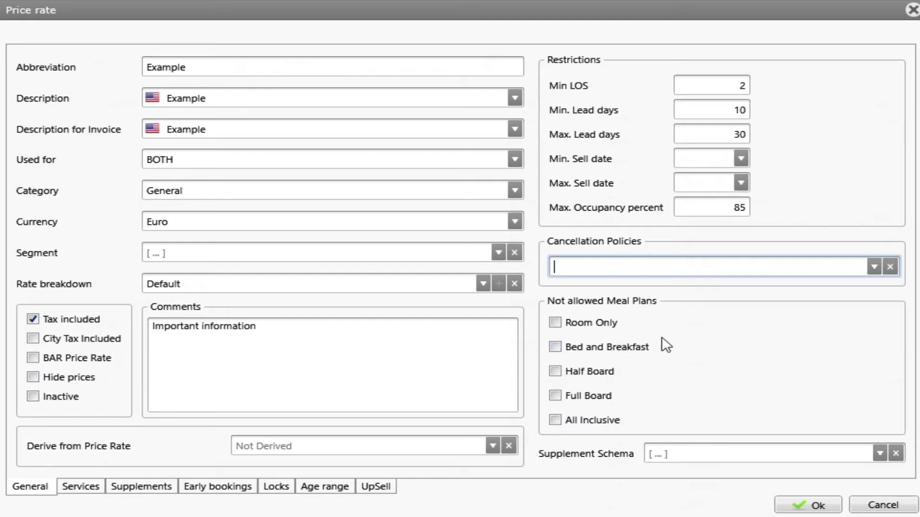
Step: Disallow the All Inclusive, Full Board and Half Board meal plans
{"action": "left_click", "coordinate": [556, 421]}
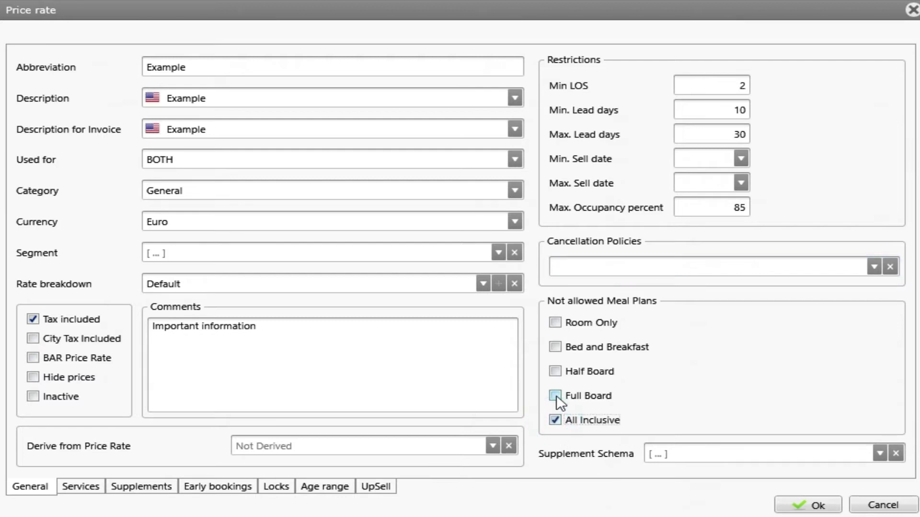
{"action": "left_click", "coordinate": [555, 397]}
{"action": "left_click", "coordinate": [555, 372]}
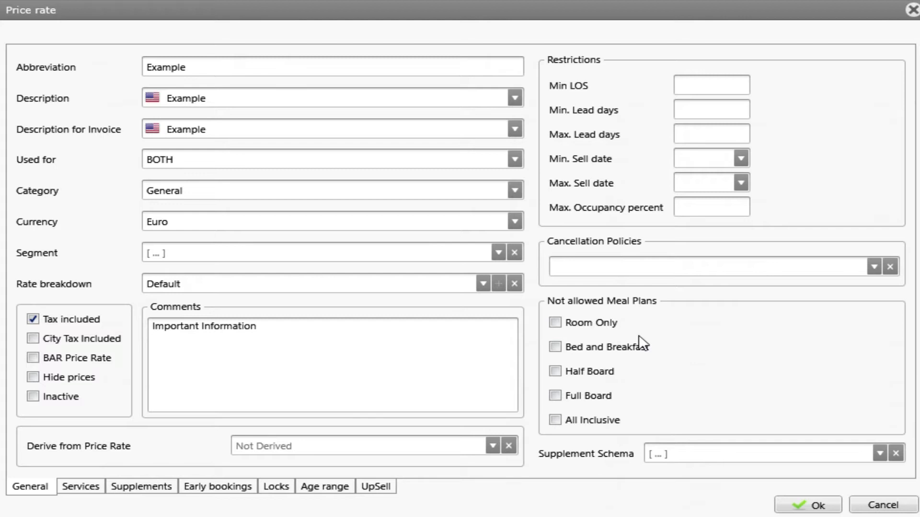
Step: Save the Example rate and select it in the Price rates list
{"action": "left_click", "coordinate": [803, 506]}
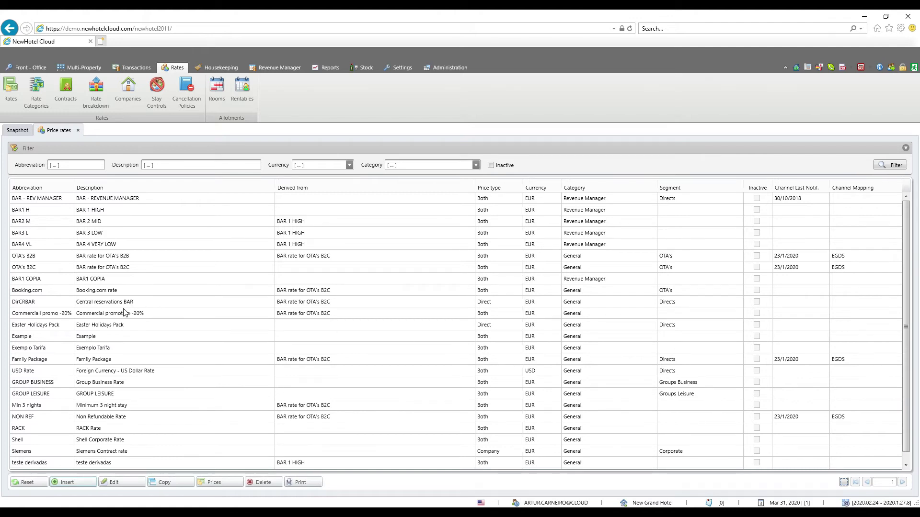
{"action": "left_click", "coordinate": [59, 337]}
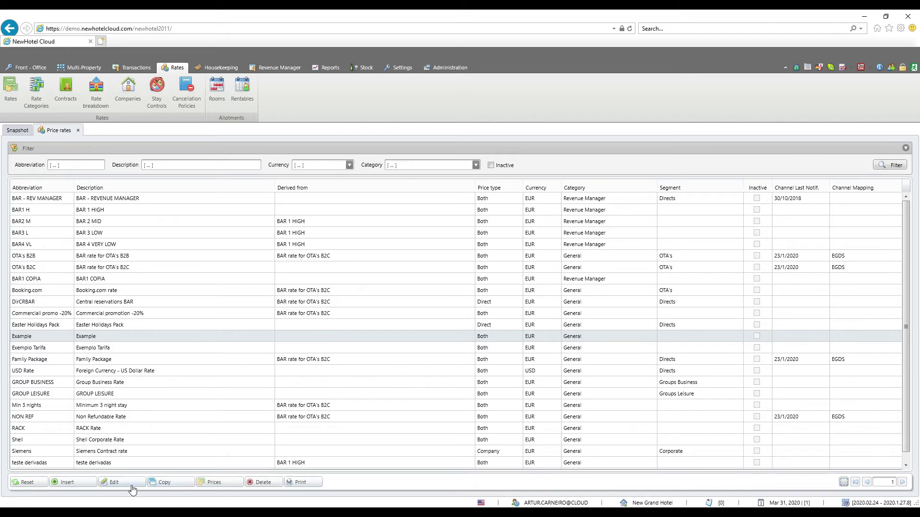
Step: Open Example's price calendar and load it for DBL rooms, Room Only (RO)
{"action": "double_click", "coordinate": [46, 339]}
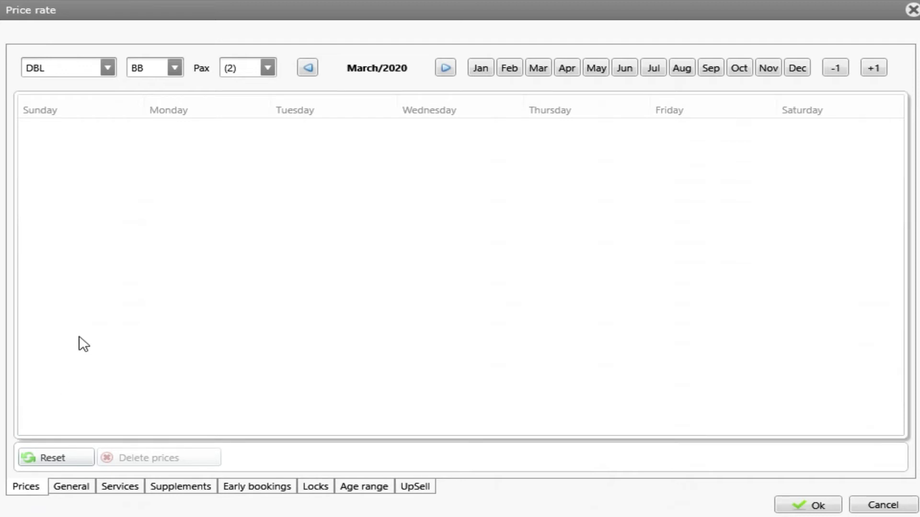
{"action": "left_click", "coordinate": [108, 68]}
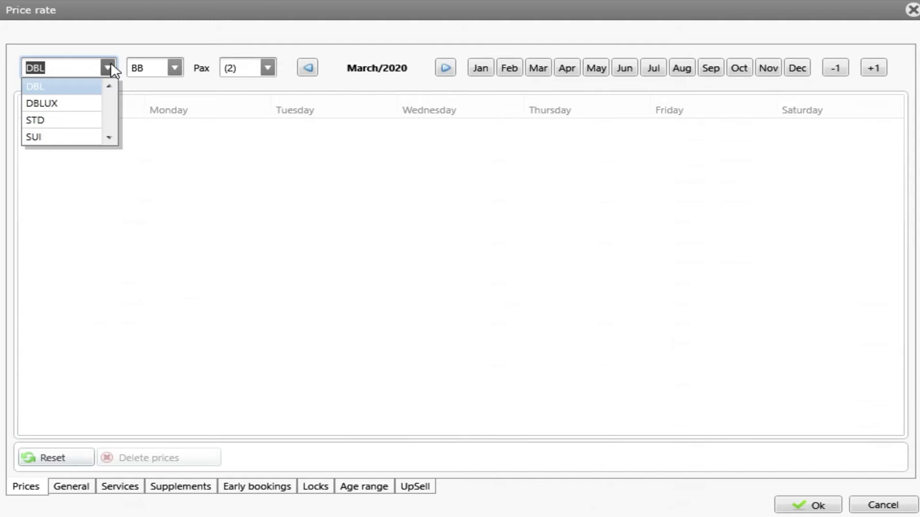
{"action": "left_click", "coordinate": [84, 88]}
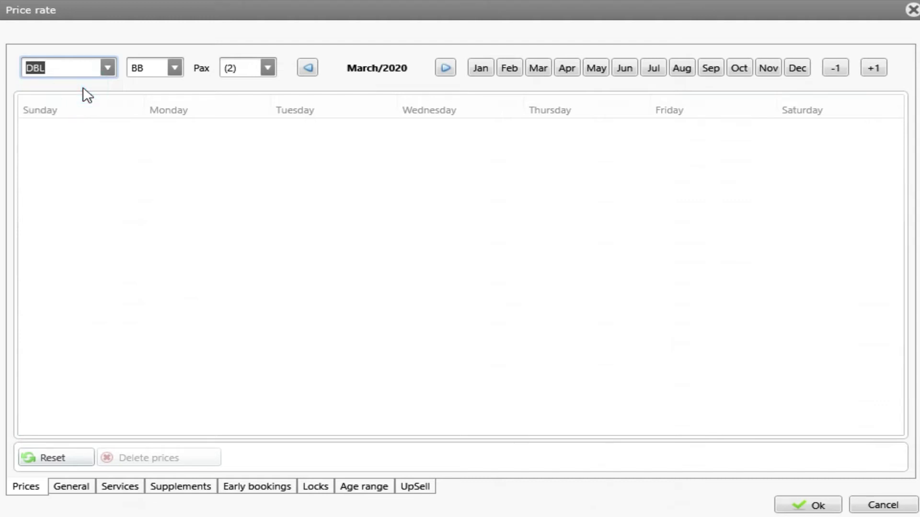
{"action": "left_click", "coordinate": [174, 68]}
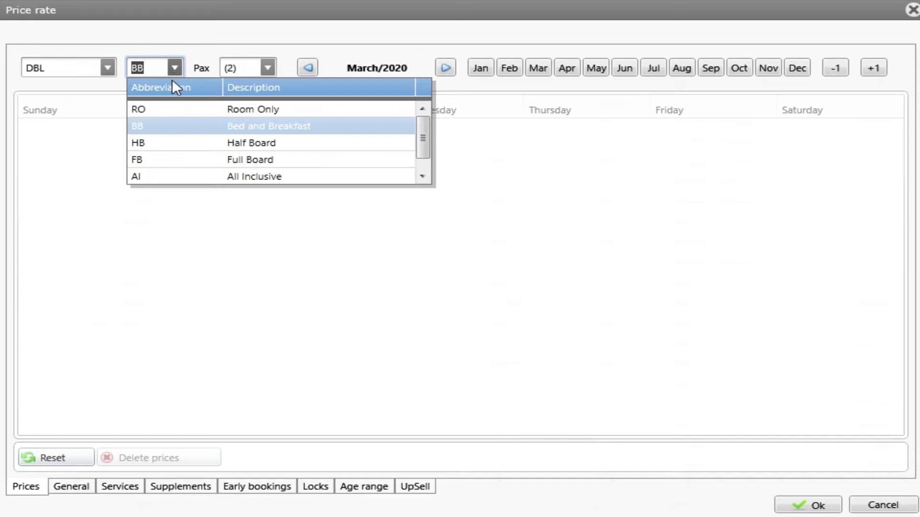
{"action": "left_click", "coordinate": [168, 108]}
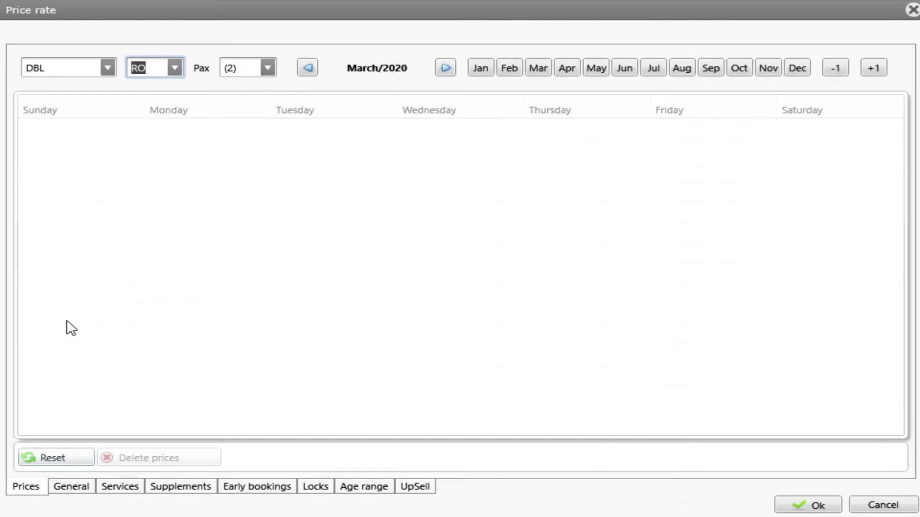
{"action": "left_click", "coordinate": [58, 457]}
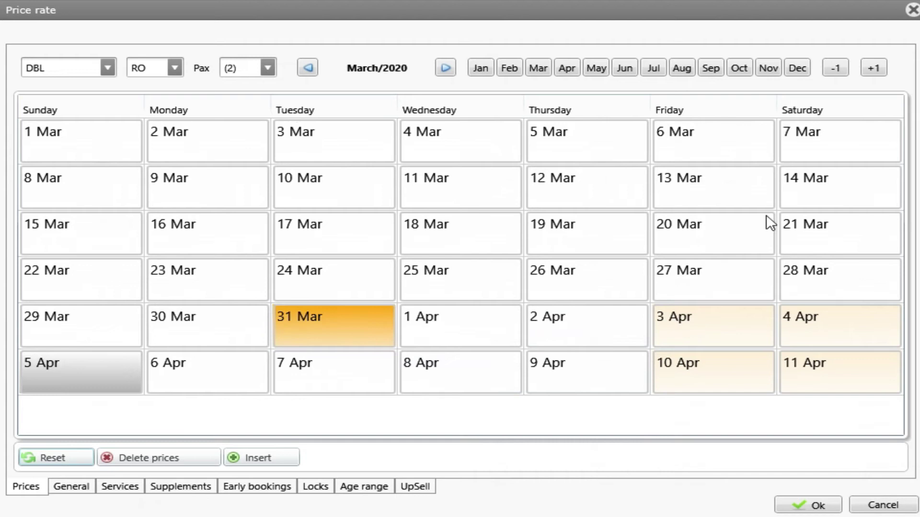
Step: Start a DBL Room Only price definition from 31/3/2020 to 31/12/2020
{"action": "double_click", "coordinate": [338, 330]}
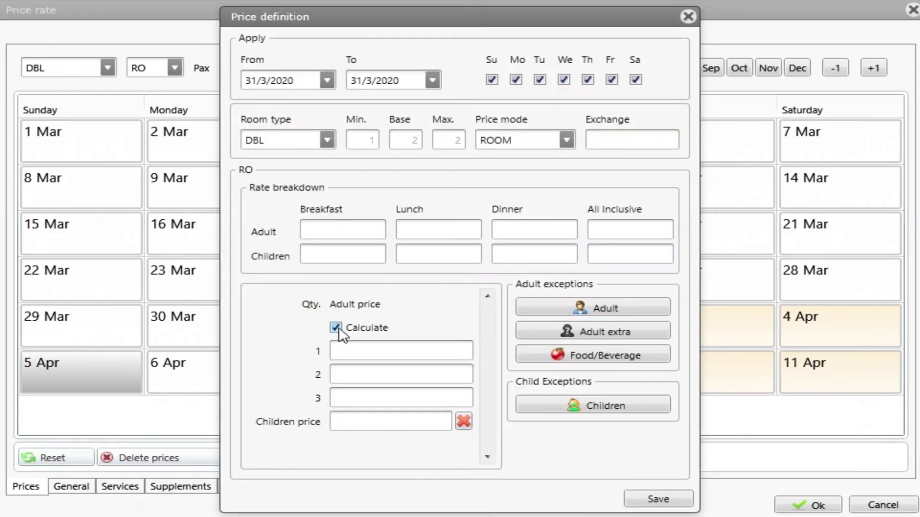
{"action": "left_click", "coordinate": [432, 80]}
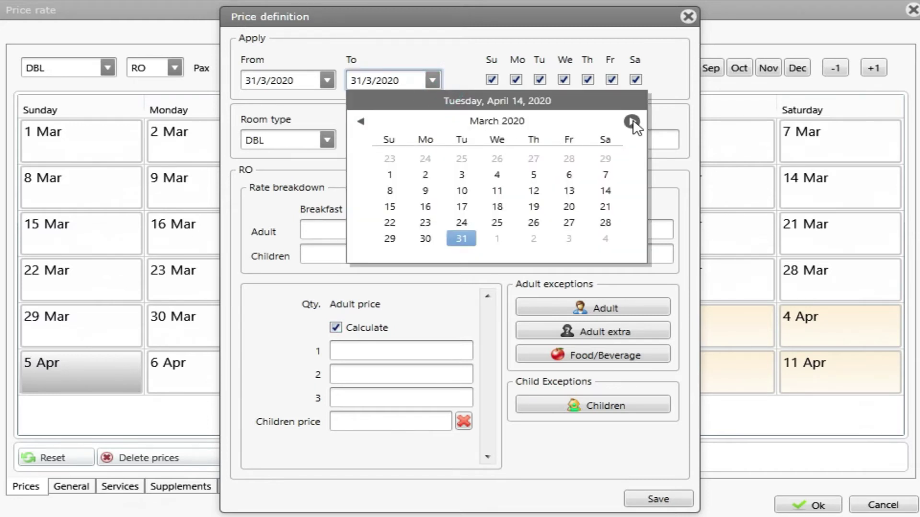
{"action": "left_click", "coordinate": [632, 121]}
{"action": "left_click", "coordinate": [632, 121]}
{"action": "left_click", "coordinate": [632, 121]}
{"action": "left_click", "coordinate": [631, 121]}
{"action": "left_click", "coordinate": [632, 121]}
{"action": "left_click", "coordinate": [632, 121]}
{"action": "left_click", "coordinate": [632, 121]}
{"action": "left_click", "coordinate": [632, 121]}
{"action": "left_click", "coordinate": [632, 122]}
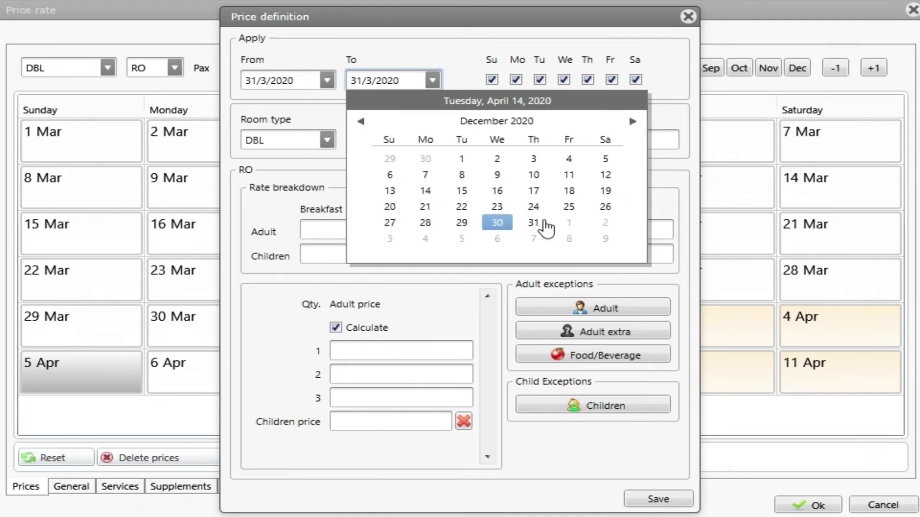
{"action": "left_click", "coordinate": [534, 221]}
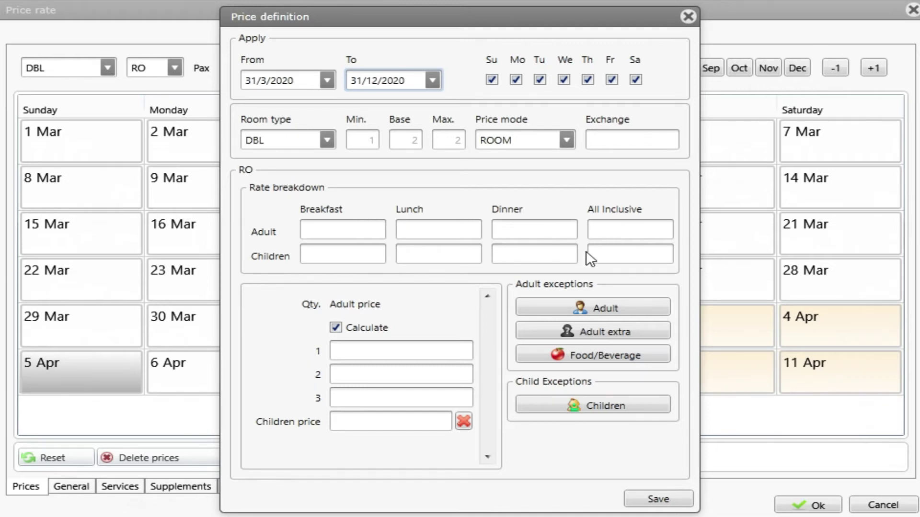
Step: Enter 100, 120 and 150 for one to three adults and 50 for children, then save
{"action": "left_click", "coordinate": [395, 355]}
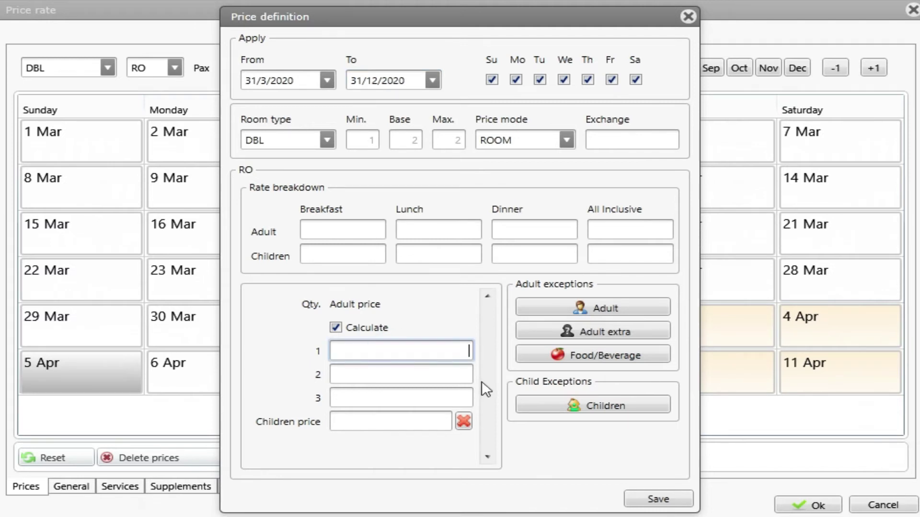
{"action": "type", "text": "100.00"}
{"action": "left_click", "coordinate": [468, 376]}
{"action": "type", "text": "120.00"}
{"action": "left_click", "coordinate": [444, 397]}
{"action": "type", "text": "150"}
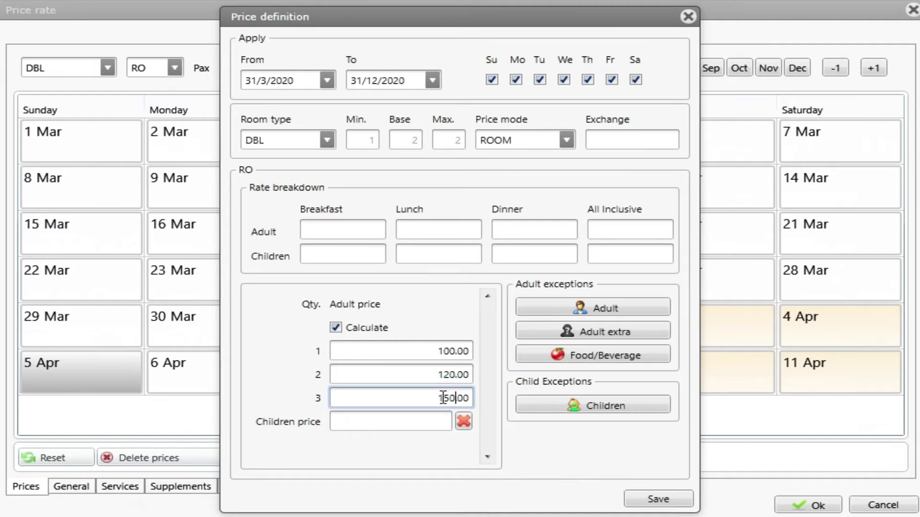
{"action": "left_click", "coordinate": [415, 419]}
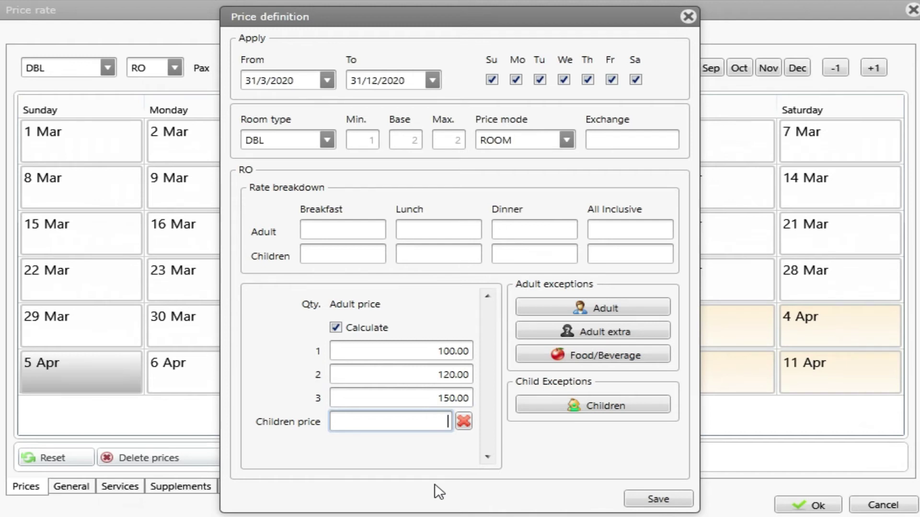
{"action": "type", "text": "50"}
{"action": "left_click", "coordinate": [644, 502]}
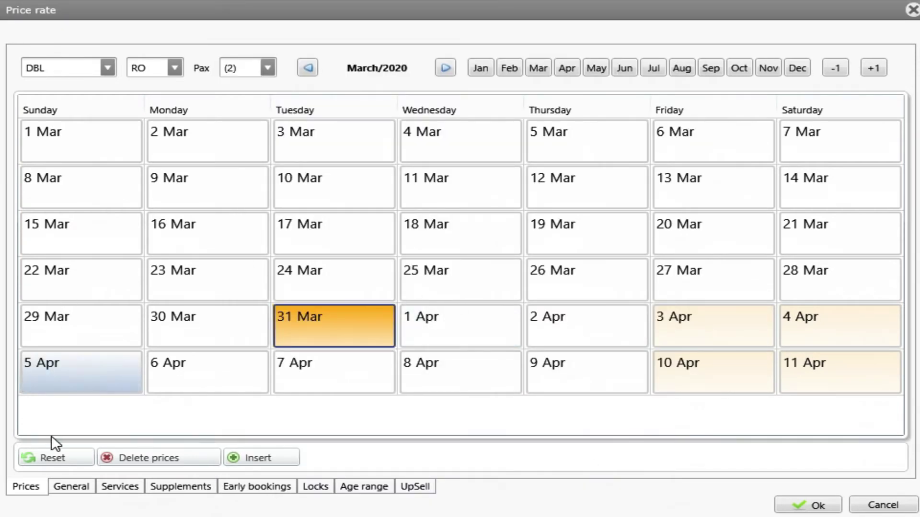
Step: Reload the calendar for 1 pax and confirm December 2020 shows 100.00 € through 31 Dec
{"action": "left_click", "coordinate": [50, 458]}
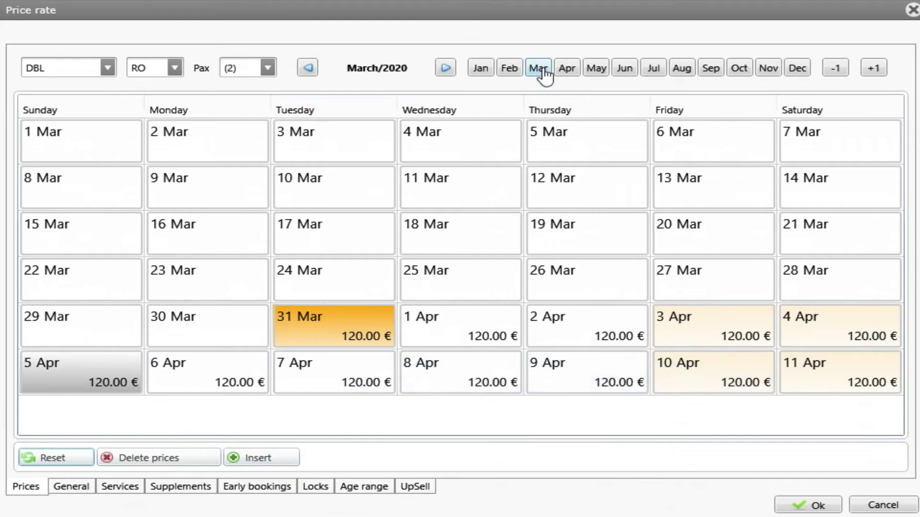
{"action": "left_click", "coordinate": [596, 72]}
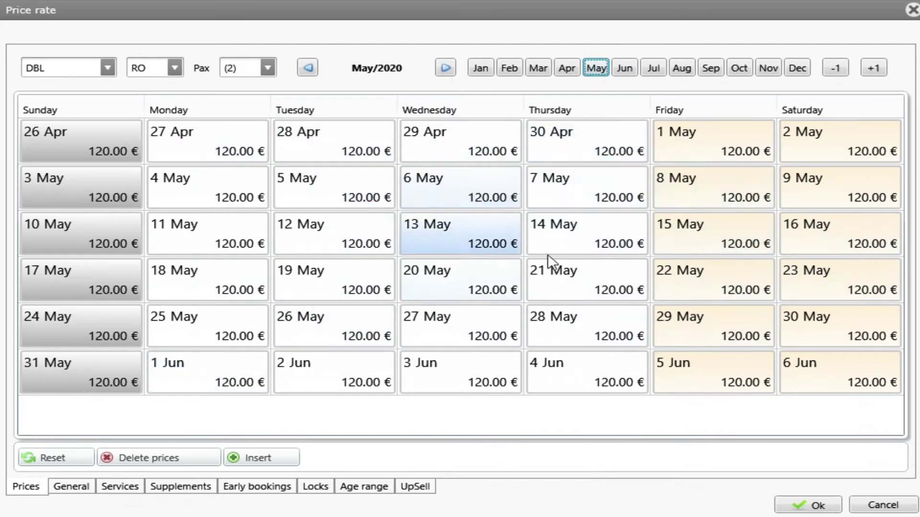
{"action": "left_click", "coordinate": [625, 72]}
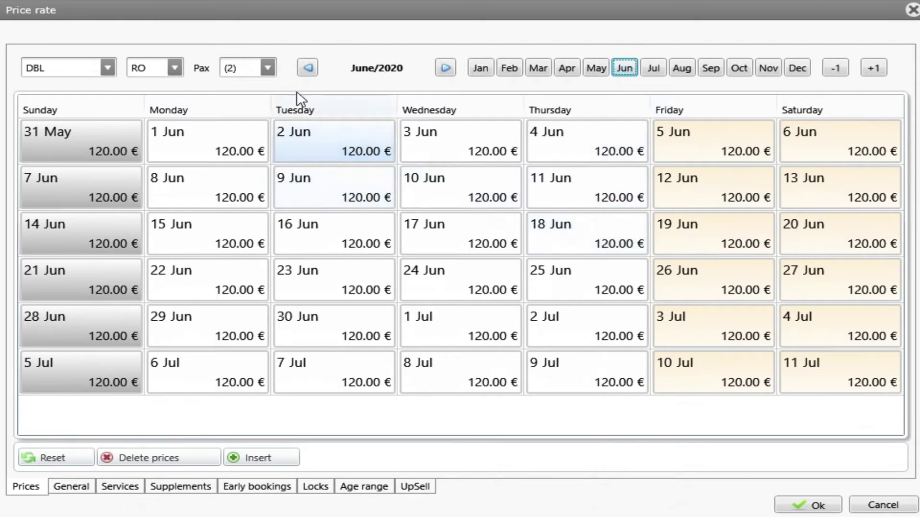
{"action": "left_click", "coordinate": [267, 70]}
{"action": "left_click", "coordinate": [255, 89]}
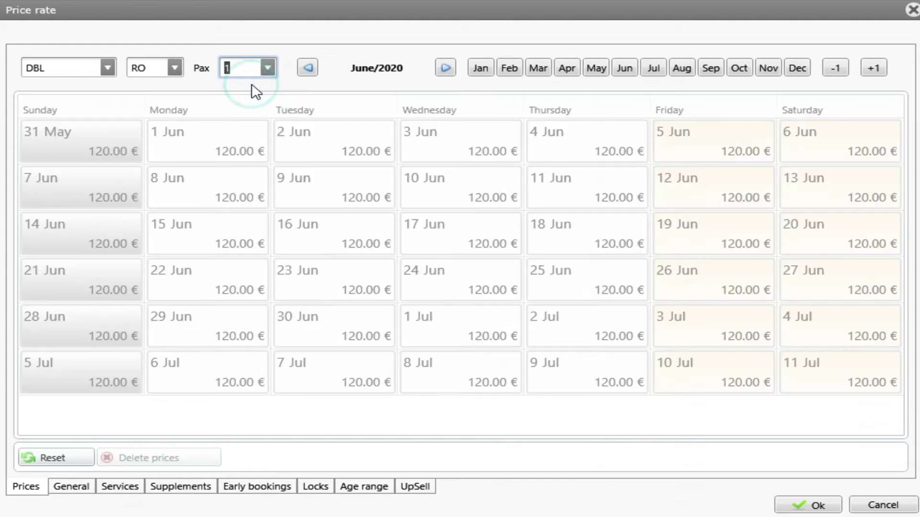
{"action": "left_click", "coordinate": [67, 460]}
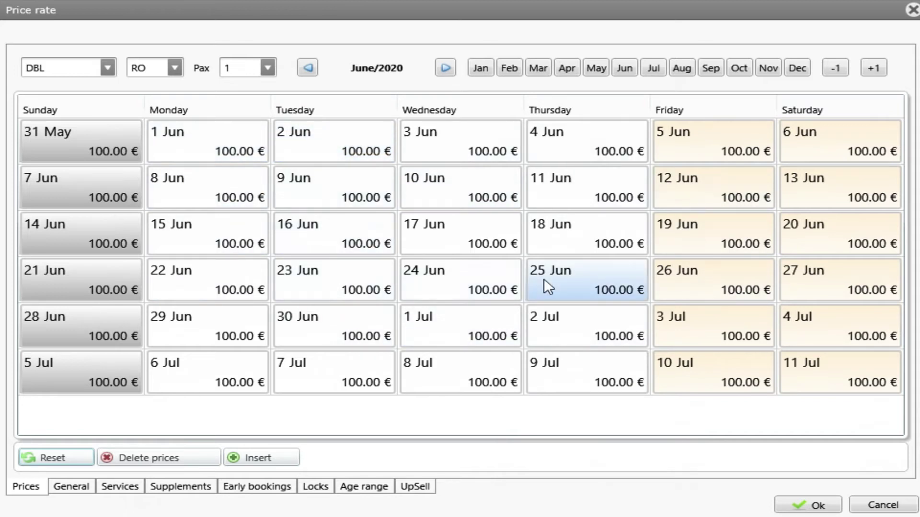
{"action": "left_click", "coordinate": [796, 69]}
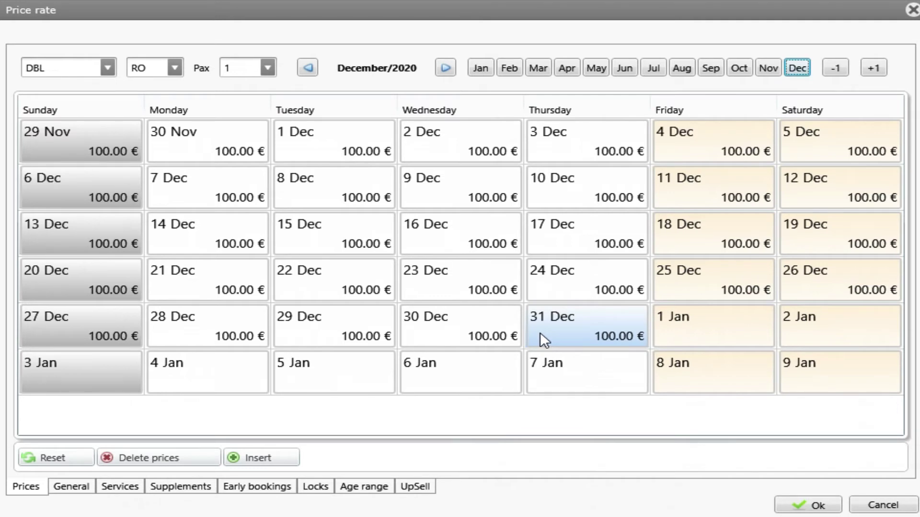
Step: Open the DBL Room Only price definition starting 1/4/2020 and set its end date to 31/5/2020
{"action": "left_click", "coordinate": [569, 73]}
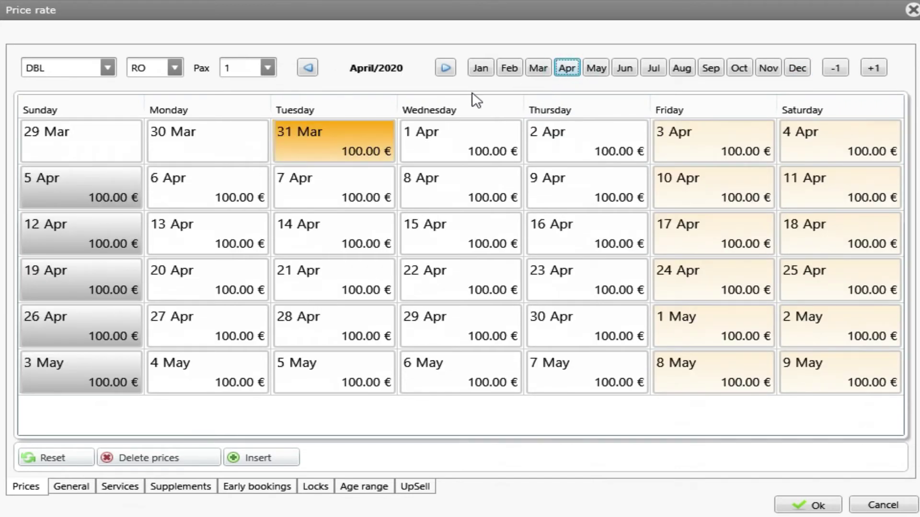
{"action": "double_click", "coordinate": [466, 135]}
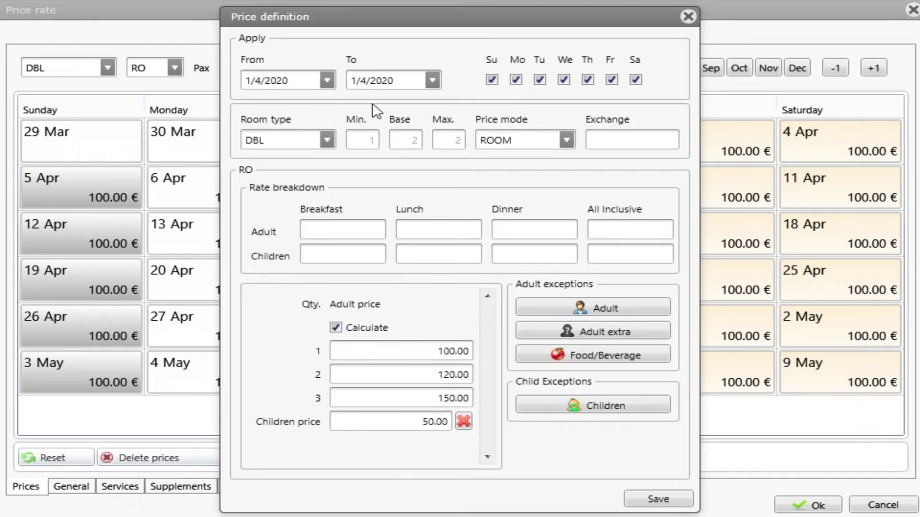
{"action": "left_click", "coordinate": [438, 78]}
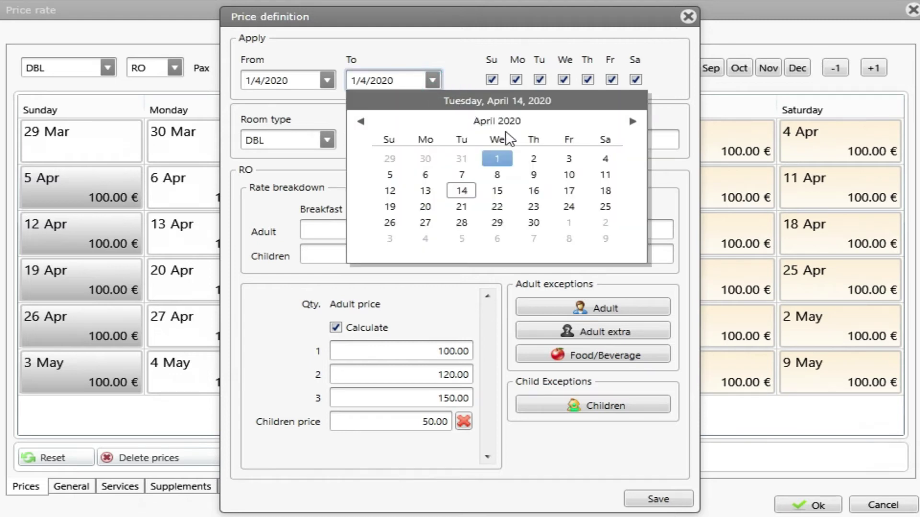
{"action": "left_click", "coordinate": [632, 121]}
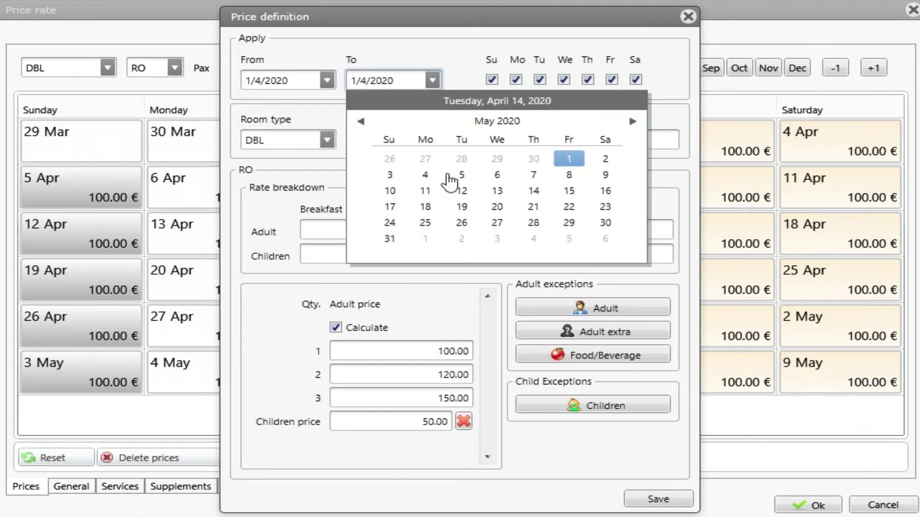
{"action": "left_click", "coordinate": [389, 239]}
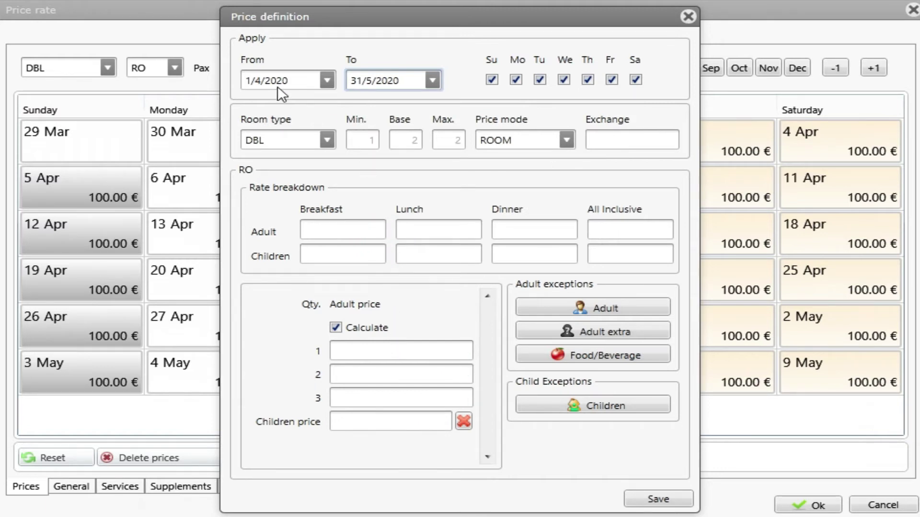
Step: Enter adult prices 145, 155 and 170 and a children price of 60, then save
{"action": "left_click", "coordinate": [382, 347]}
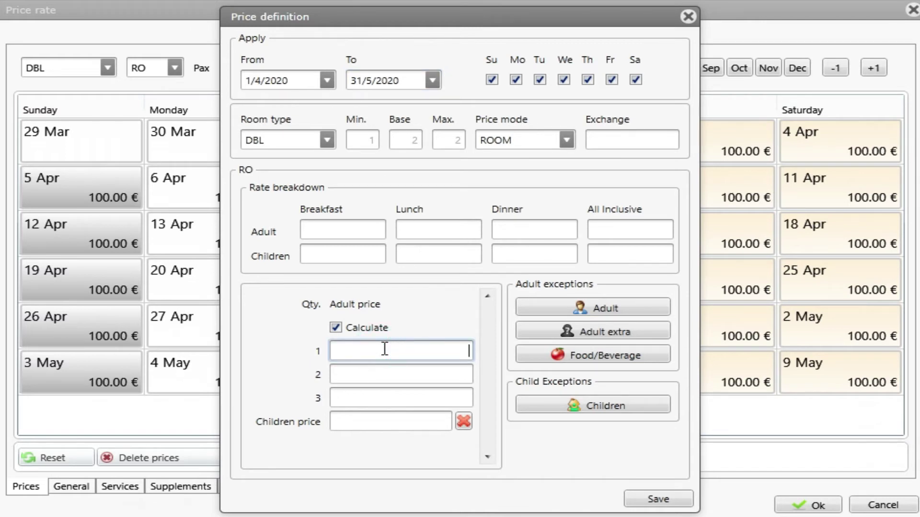
{"action": "type", "text": "100"}
{"action": "left_click", "coordinate": [396, 373]}
{"action": "type", "text": "100"}
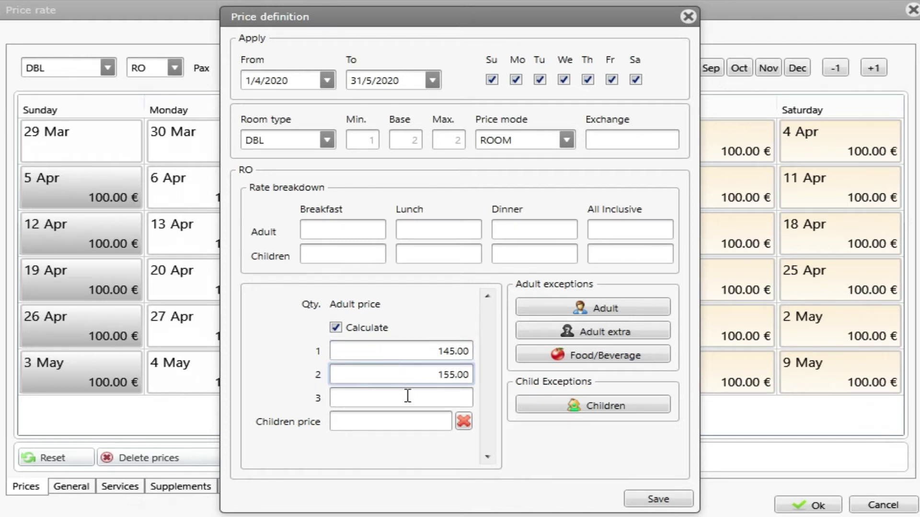
{"action": "left_click", "coordinate": [406, 396]}
{"action": "type", "text": "170"}
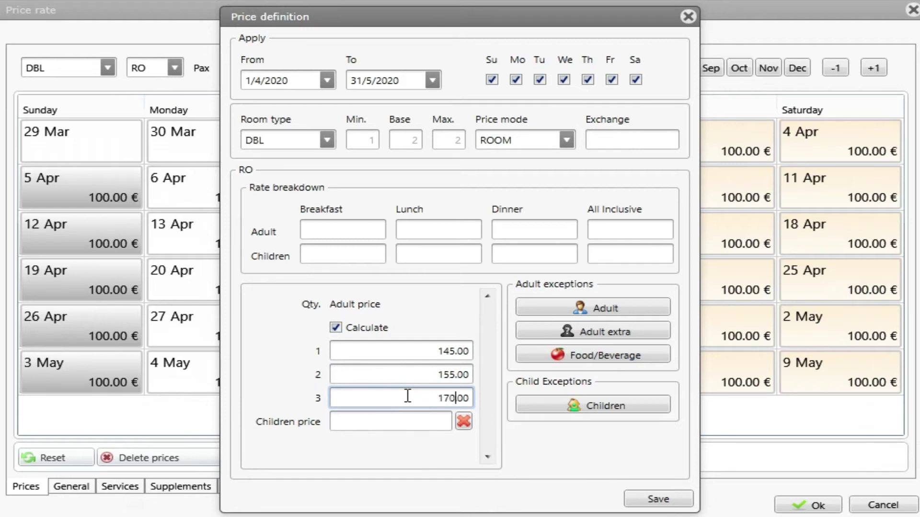
{"action": "left_click", "coordinate": [405, 420]}
{"action": "type", "text": "60"}
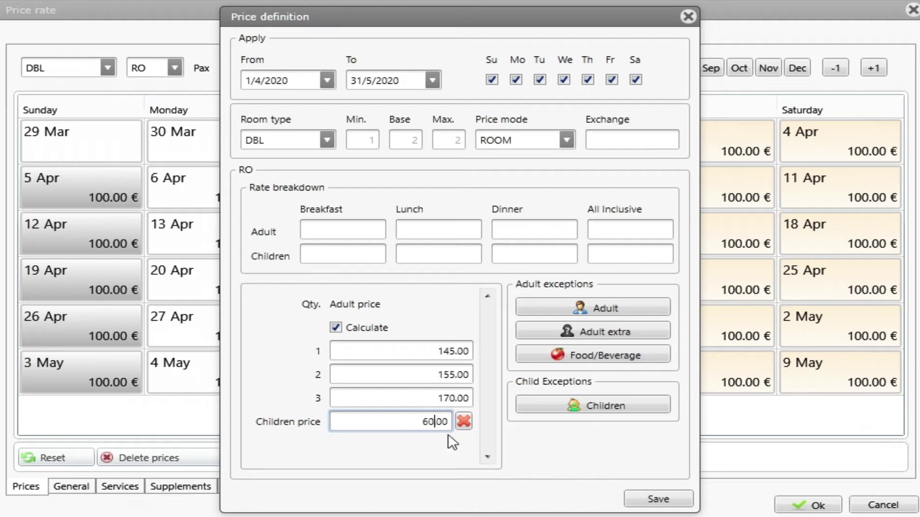
{"action": "left_click", "coordinate": [637, 502]}
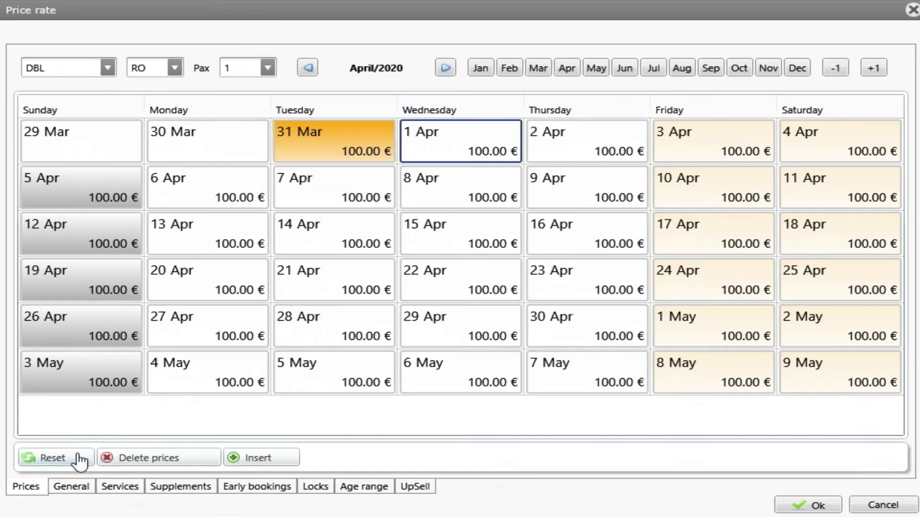
Step: Refresh the rate calendar to show 145.00 € April prices, select 31 March, and jump to May 2020
{"action": "left_click", "coordinate": [79, 459]}
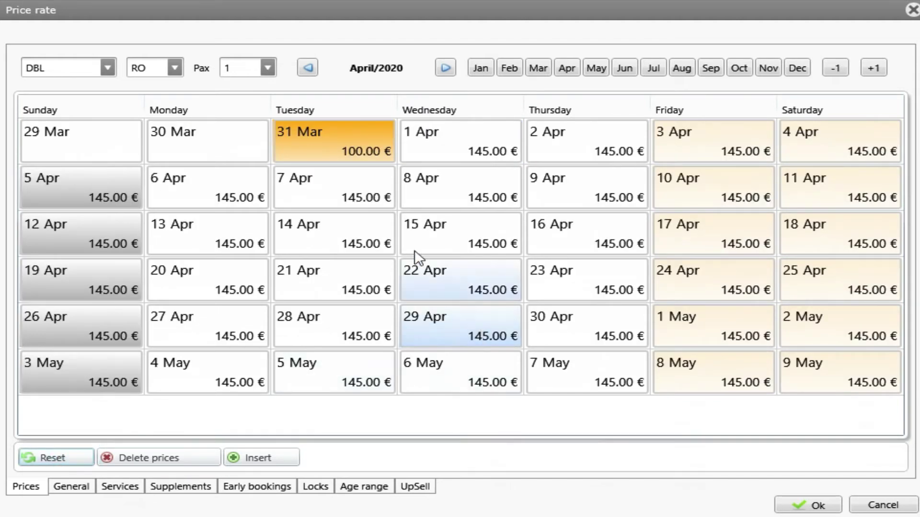
{"action": "left_click", "coordinate": [363, 150]}
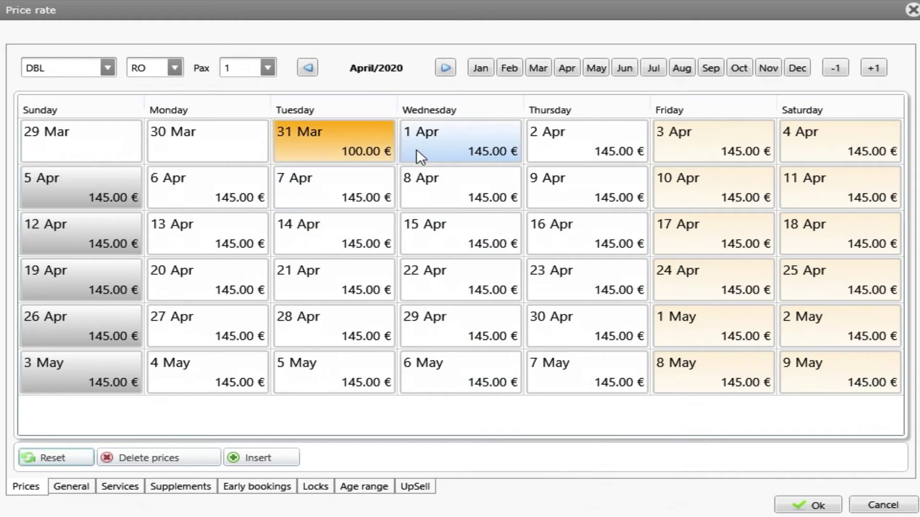
{"action": "left_click", "coordinate": [345, 140]}
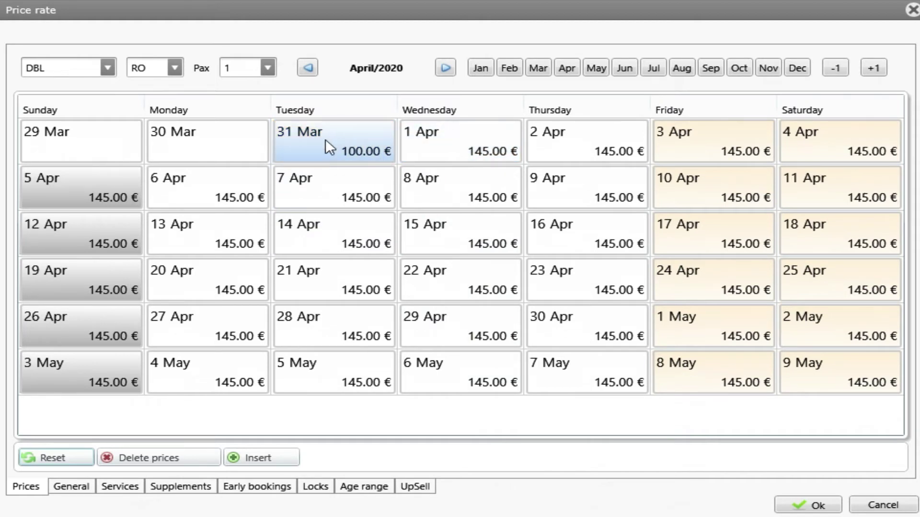
{"action": "left_click", "coordinate": [329, 144]}
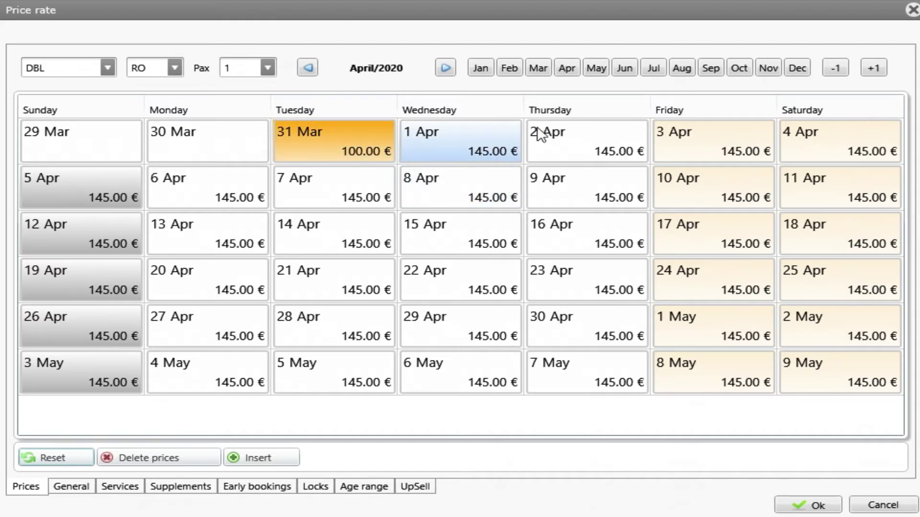
{"action": "left_click", "coordinate": [595, 72]}
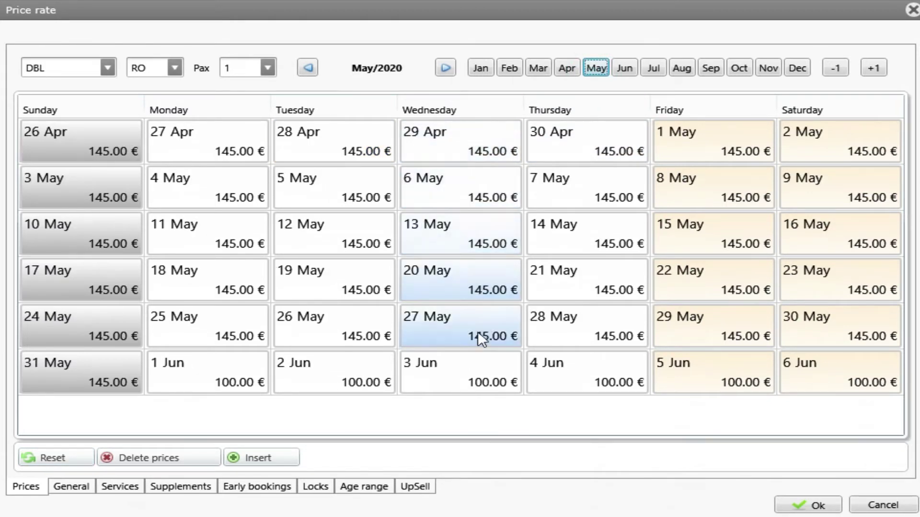
Step: Open the 1 June 2020 price definition and set its end date to 30/9/2020
{"action": "double_click", "coordinate": [215, 375]}
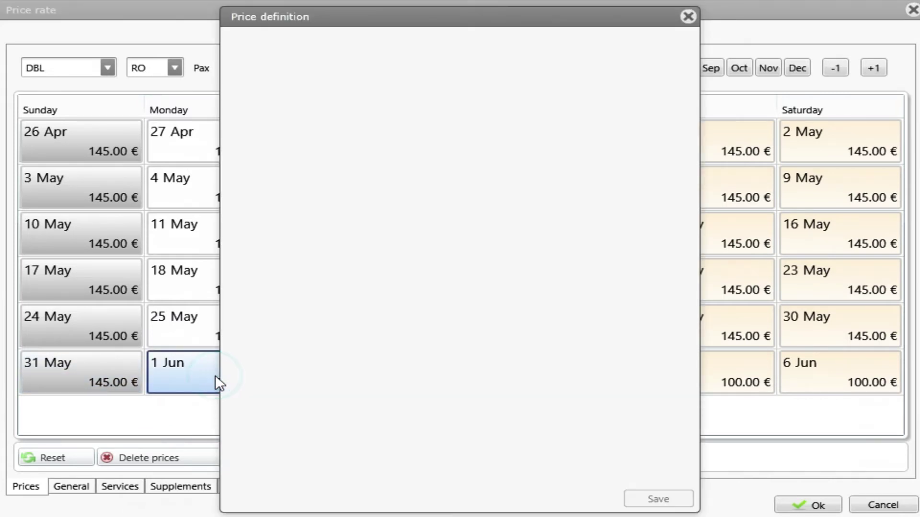
{"action": "left_click", "coordinate": [433, 80]}
{"action": "left_click", "coordinate": [632, 121]}
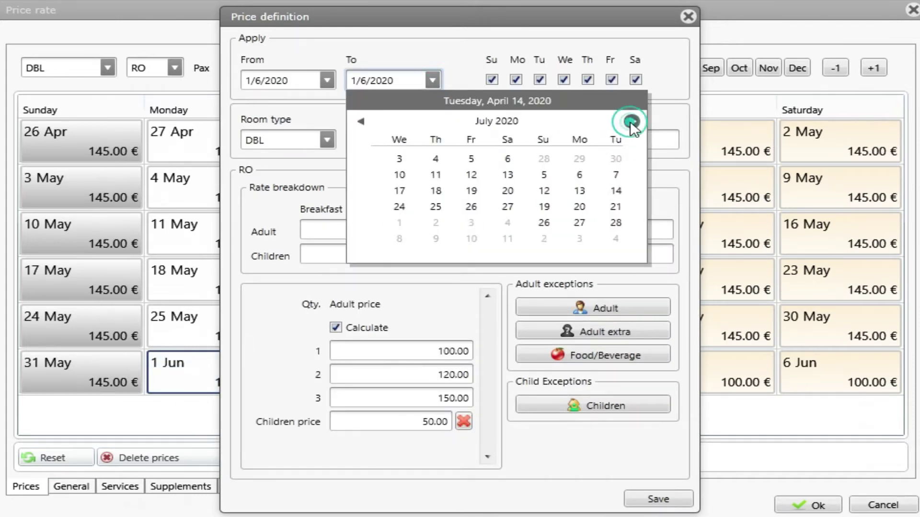
{"action": "left_click", "coordinate": [632, 121]}
{"action": "left_click", "coordinate": [632, 122]}
{"action": "left_click", "coordinate": [499, 223]}
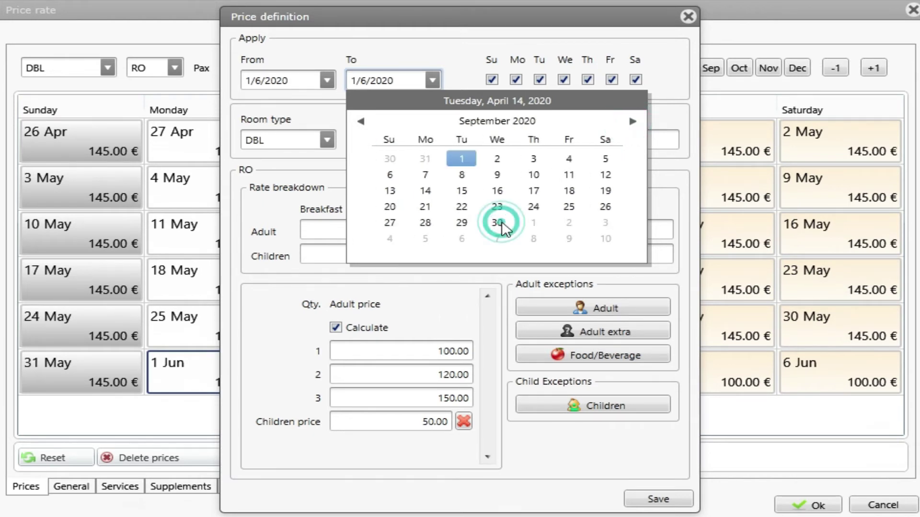
Step: Enter adult prices 180, 195 and 210 and a children price of 75, then save
{"action": "left_click", "coordinate": [377, 353]}
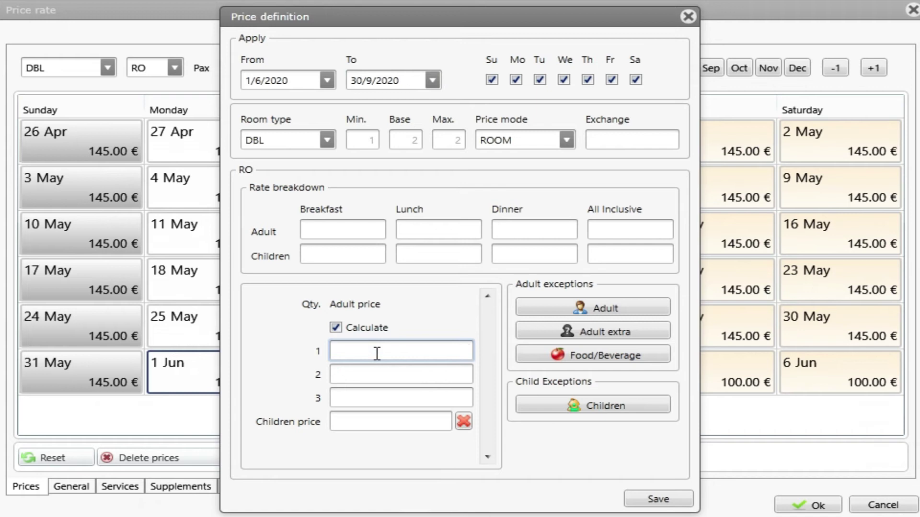
{"action": "type", "text": "100"}
{"action": "left_click", "coordinate": [409, 372]}
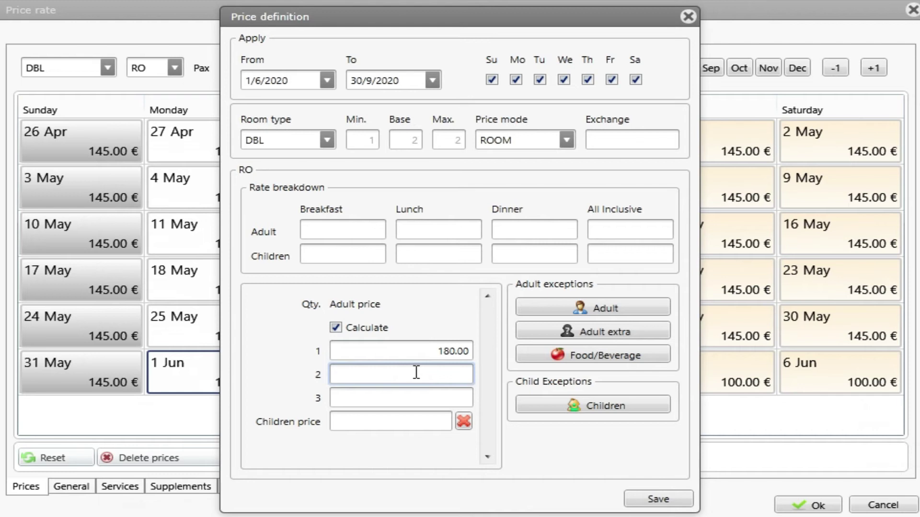
{"action": "type", "text": "100"}
{"action": "type", "text": "95"}
{"action": "left_click", "coordinate": [435, 399]}
{"action": "type", "text": "210"}
{"action": "left_click", "coordinate": [438, 424]}
{"action": "type", "text": "75"}
{"action": "left_click", "coordinate": [648, 500]}
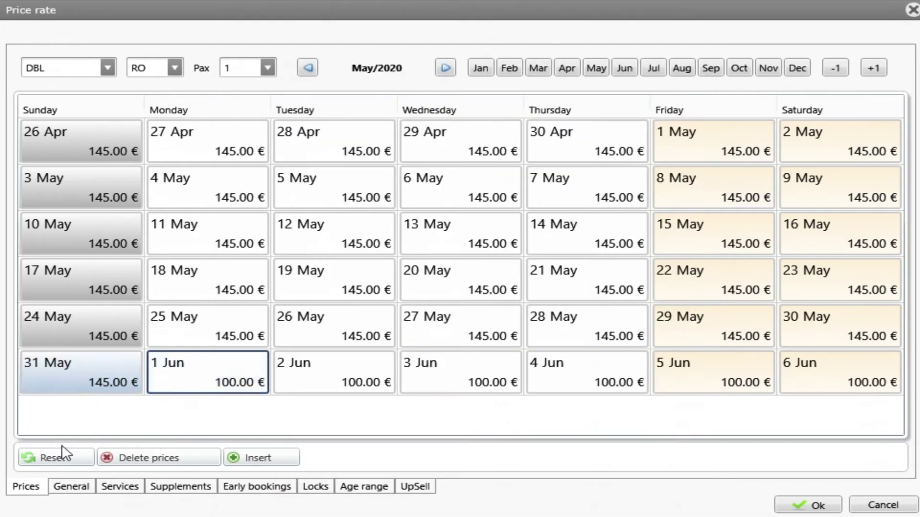
Step: Reset the rate calendar and jump to September 2020 to see 180.00 € through 30 September
{"action": "left_click", "coordinate": [64, 460]}
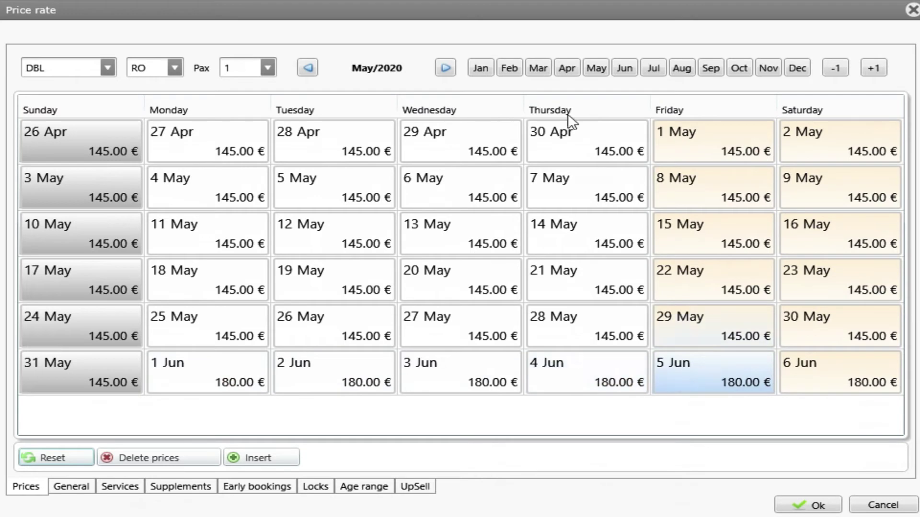
{"action": "left_click", "coordinate": [709, 69]}
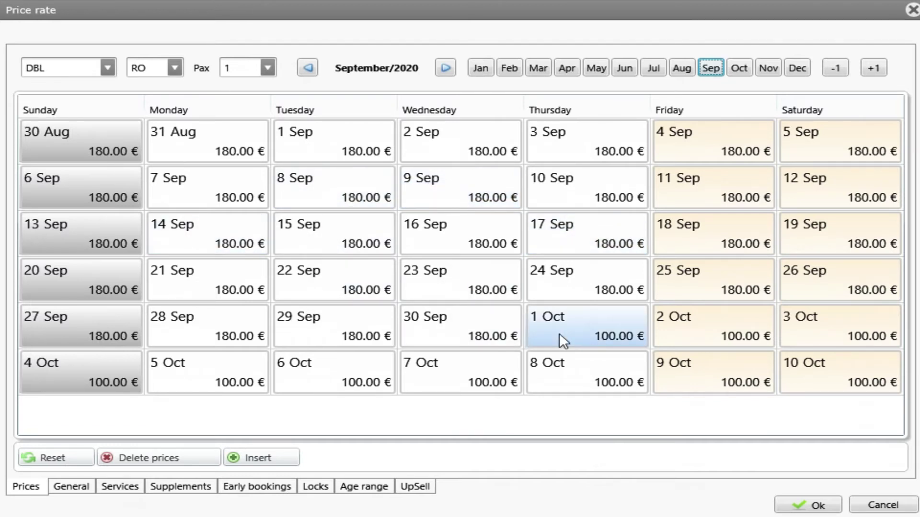
Step: Open the 1 October 2020 price definition and change its Price mode to PAX
{"action": "double_click", "coordinate": [588, 330]}
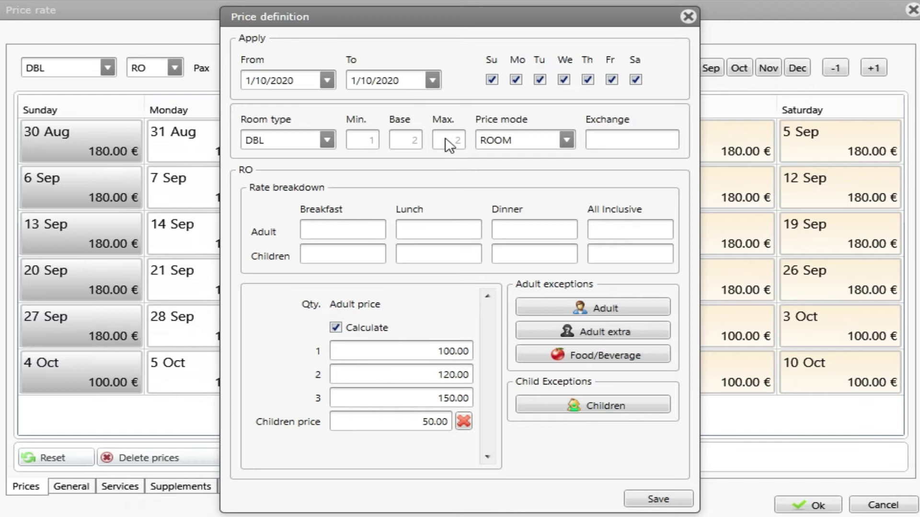
{"action": "left_click", "coordinate": [566, 141]}
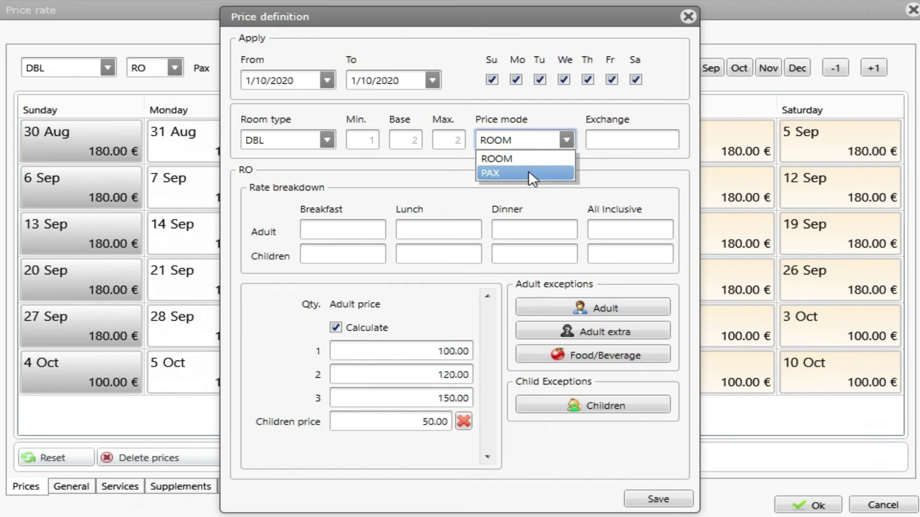
{"action": "left_click", "coordinate": [455, 181]}
{"action": "left_click", "coordinate": [565, 140]}
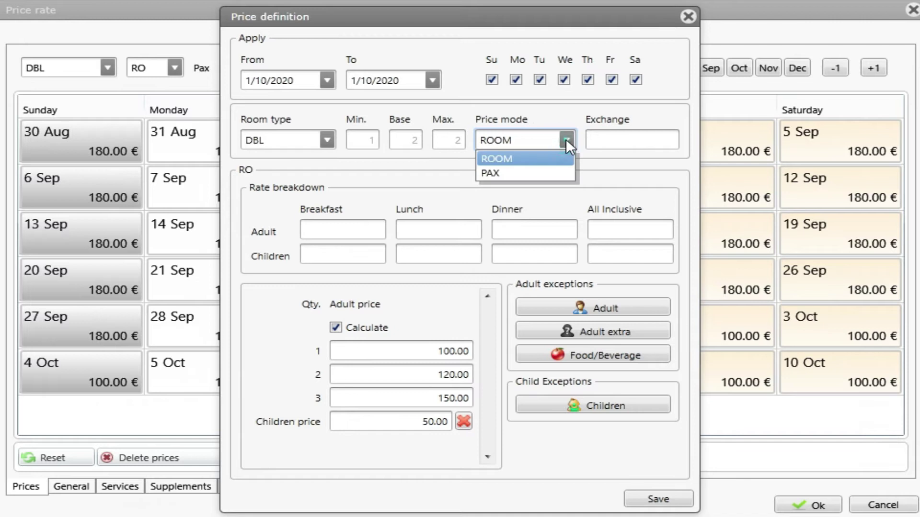
{"action": "left_click", "coordinate": [527, 173]}
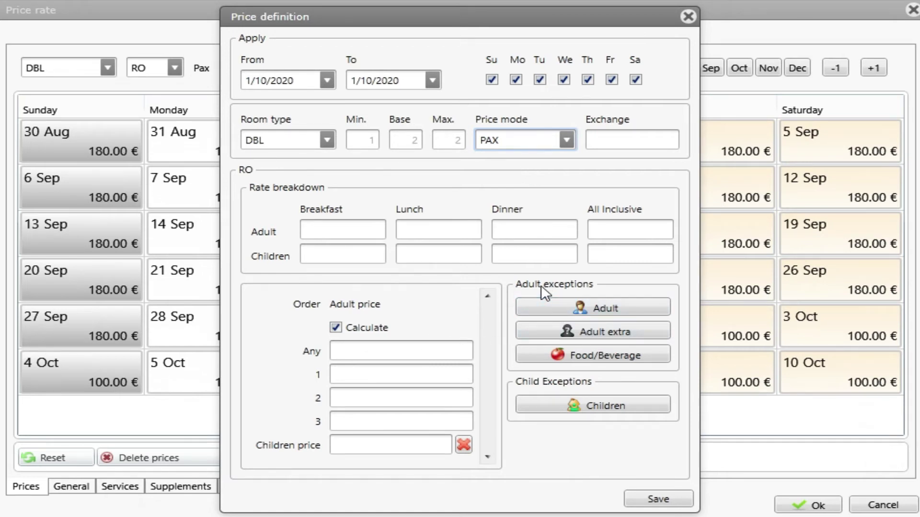
{"action": "left_click", "coordinate": [606, 311]}
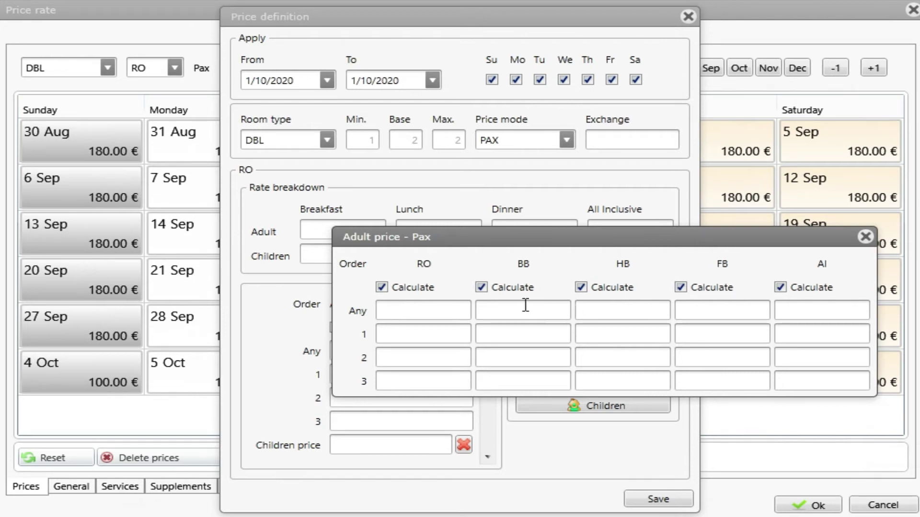
{"action": "left_click", "coordinate": [451, 335]}
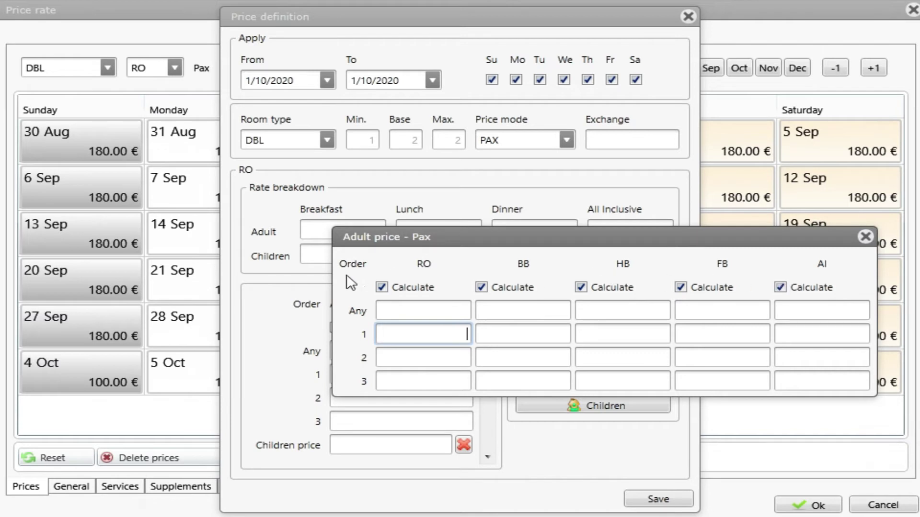
{"action": "left_click", "coordinate": [424, 307]}
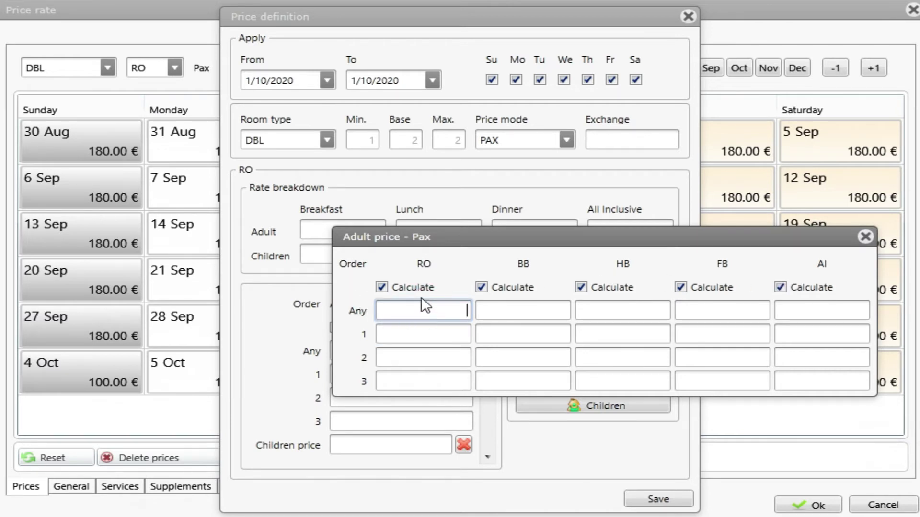
{"action": "left_click", "coordinate": [433, 328]}
{"action": "left_click", "coordinate": [427, 356]}
{"action": "left_click", "coordinate": [425, 379]}
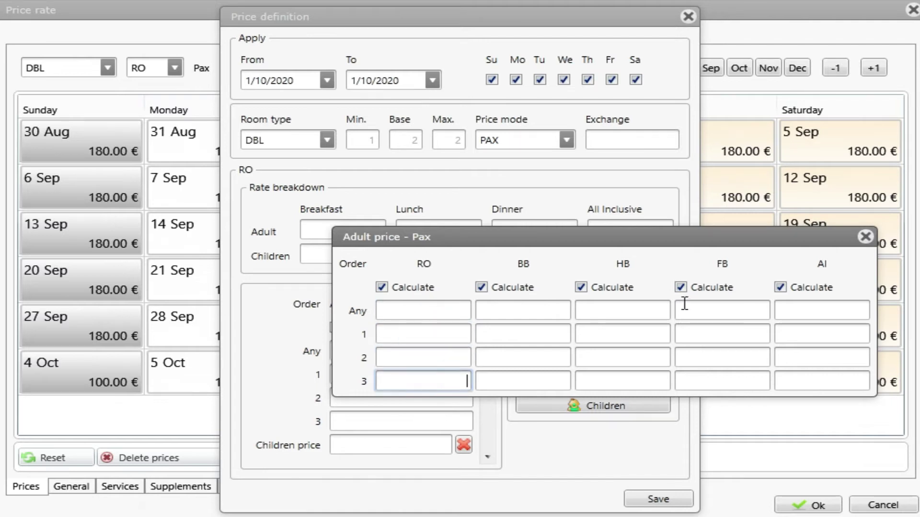
{"action": "left_click", "coordinate": [866, 236]}
{"action": "left_click", "coordinate": [601, 338]}
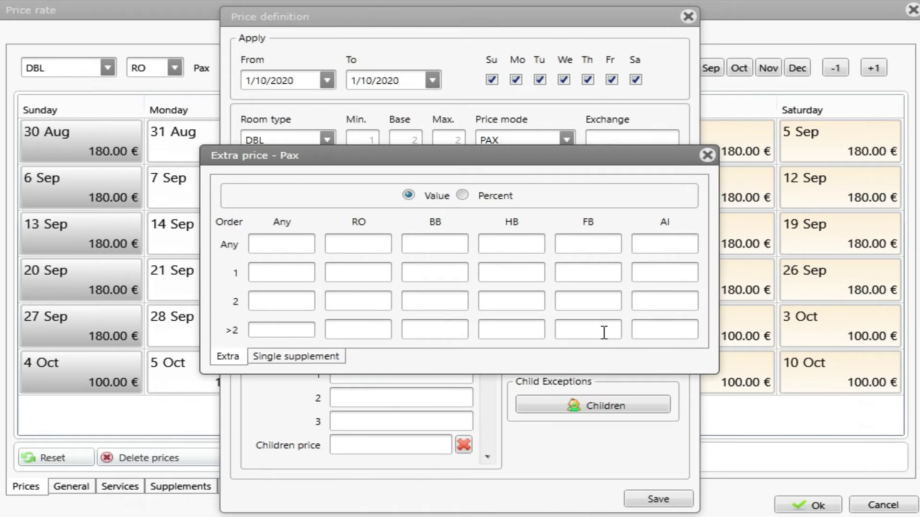
{"action": "left_click", "coordinate": [297, 245]}
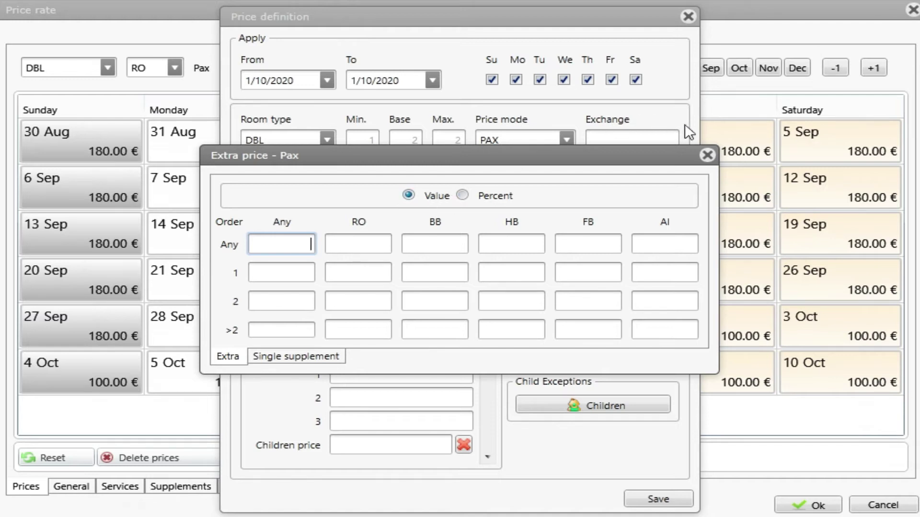
{"action": "left_click", "coordinate": [705, 153]}
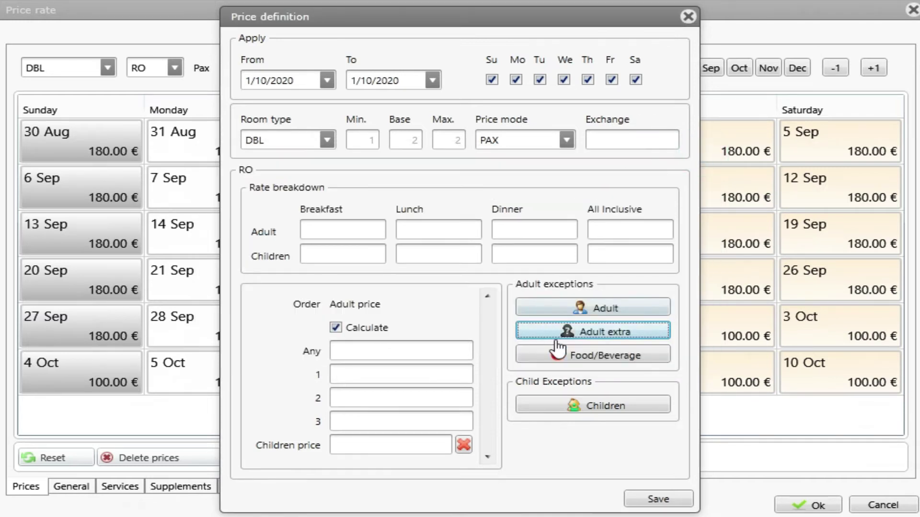
{"action": "left_click", "coordinate": [558, 357]}
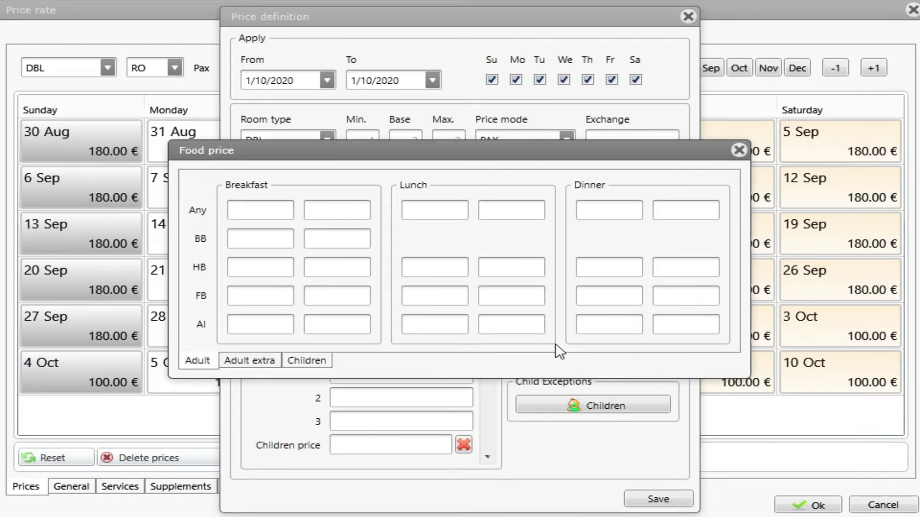
{"action": "left_click_drag", "start_coordinate": [447, 150], "coordinate": [488, 128]}
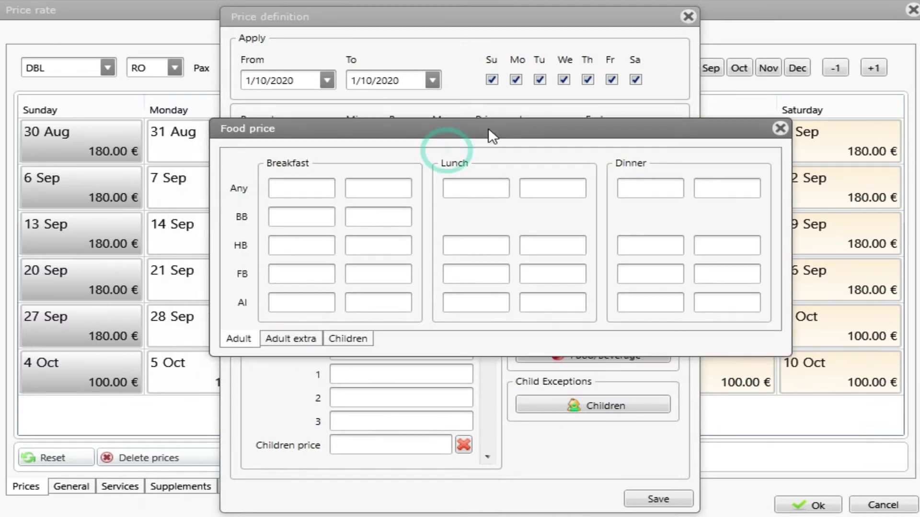
{"action": "left_click", "coordinate": [324, 187]}
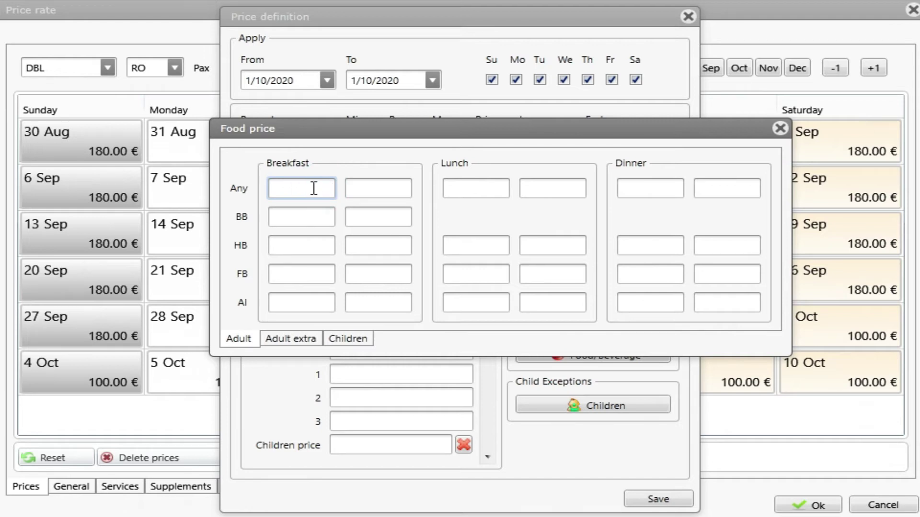
{"action": "type", "text": "20.00"}
{"action": "left_click", "coordinate": [459, 182]}
{"action": "left_click", "coordinate": [580, 189]}
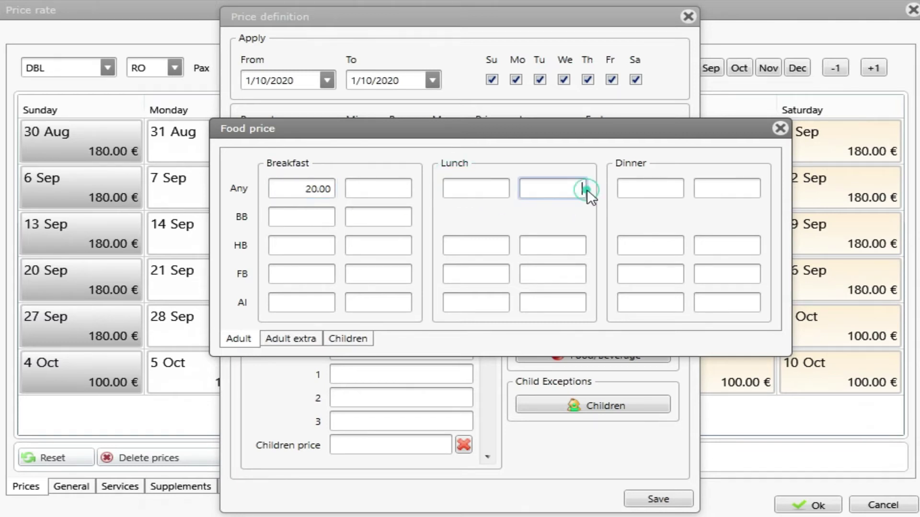
{"action": "left_click", "coordinate": [309, 337]}
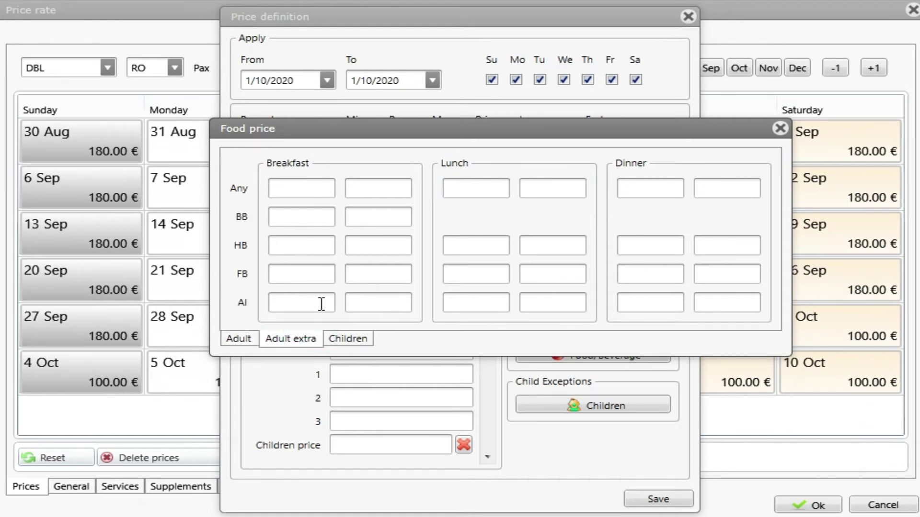
{"action": "left_click", "coordinate": [361, 339]}
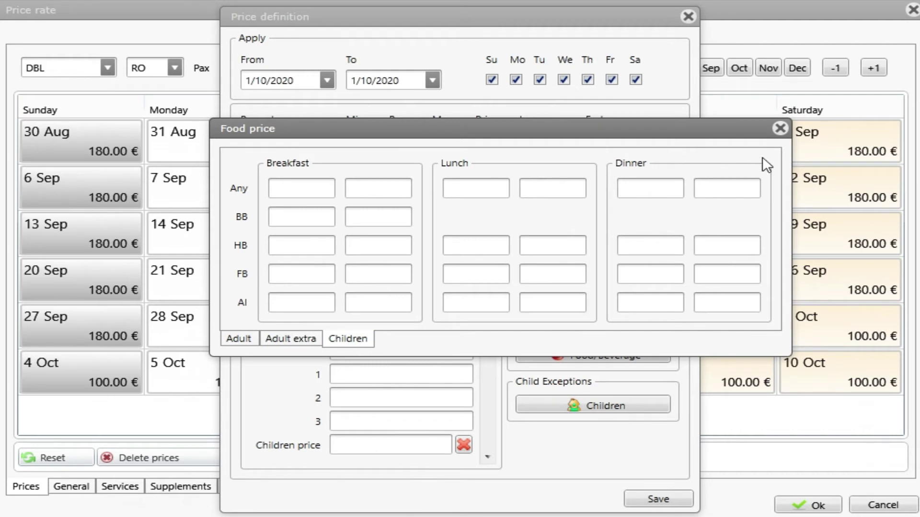
{"action": "left_click", "coordinate": [780, 127]}
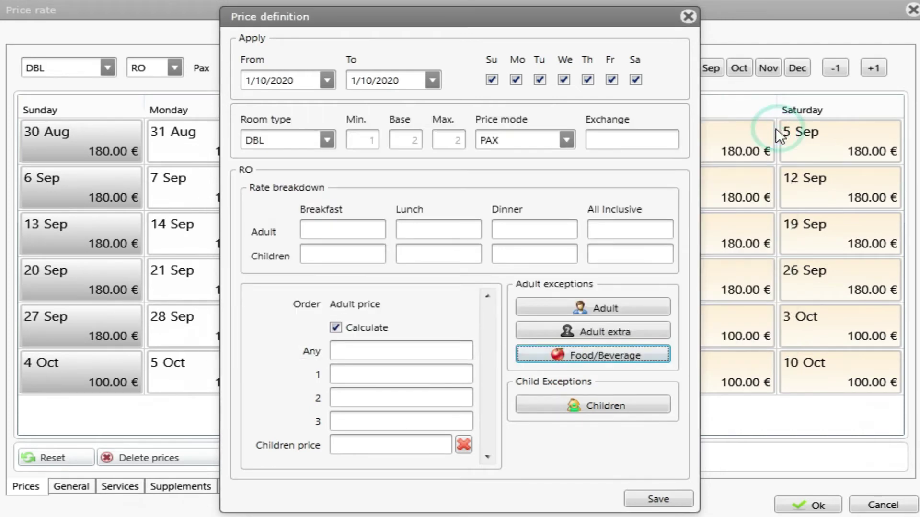
Step: Open the children's per-person price window, move it aside, and dismiss it
{"action": "left_click", "coordinate": [556, 402]}
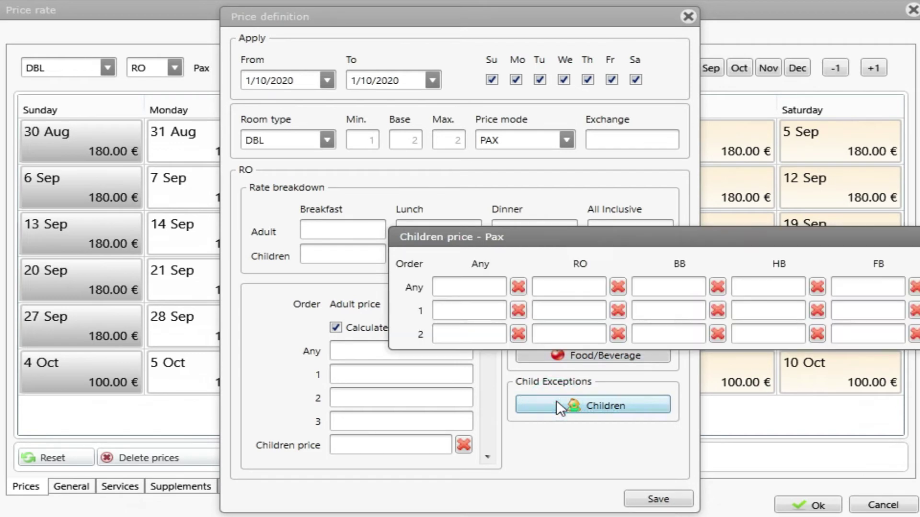
{"action": "left_click_drag", "start_coordinate": [559, 243], "coordinate": [506, 154]}
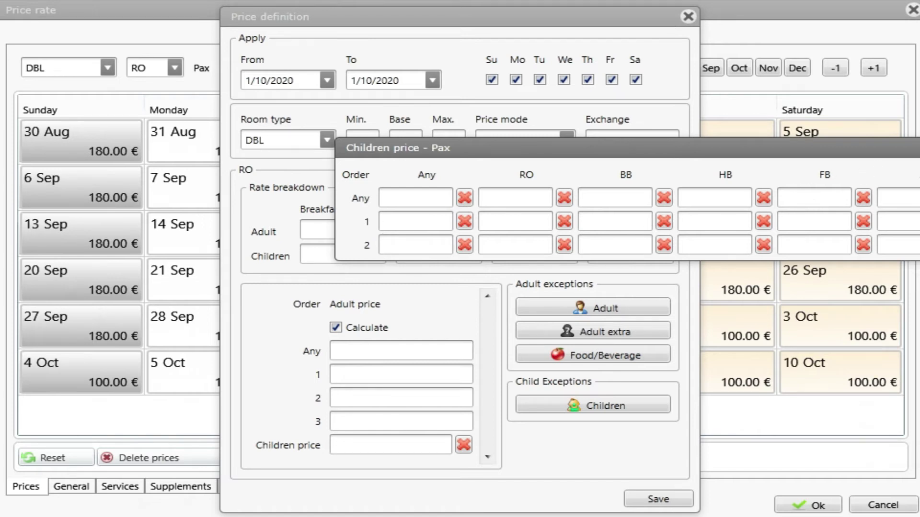
{"action": "key", "text": "Escape"}
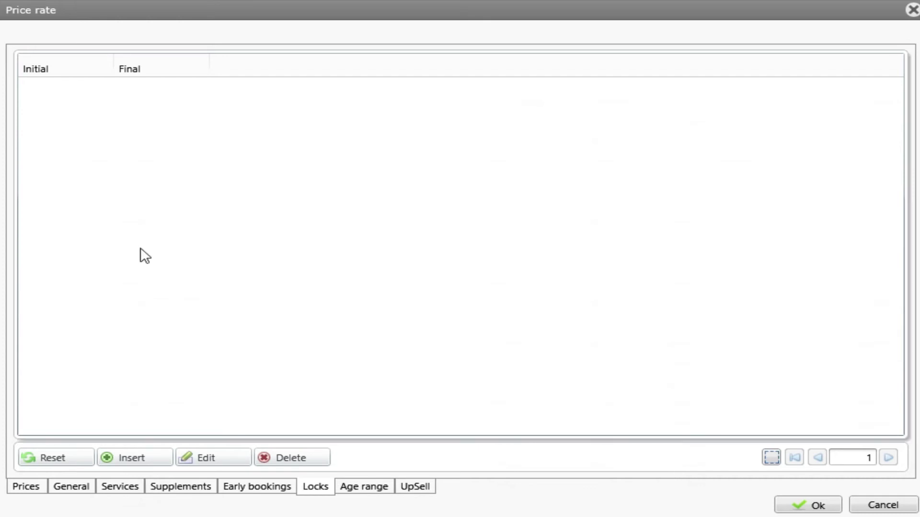
Step: Return to the price calendar, then review the Services, Early bookings and Locks lists, ending on Services
{"action": "left_click", "coordinate": [16, 489]}
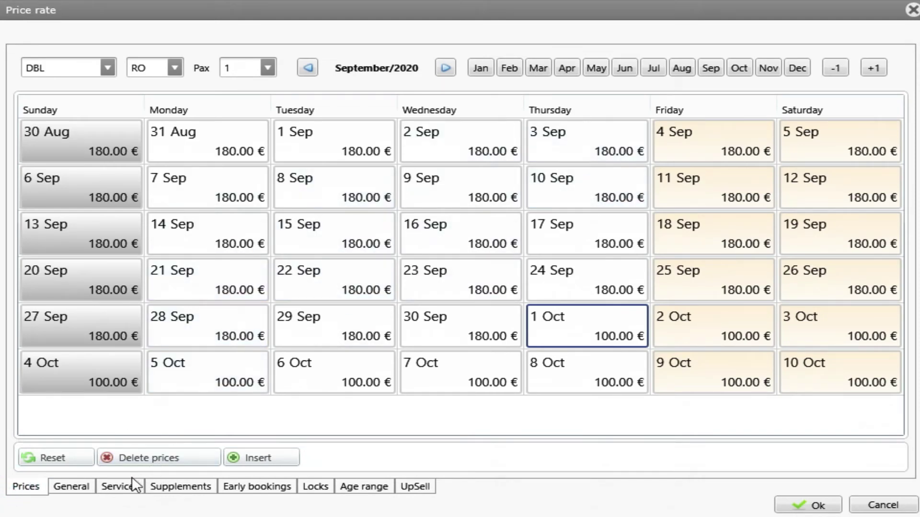
{"action": "left_click", "coordinate": [120, 487]}
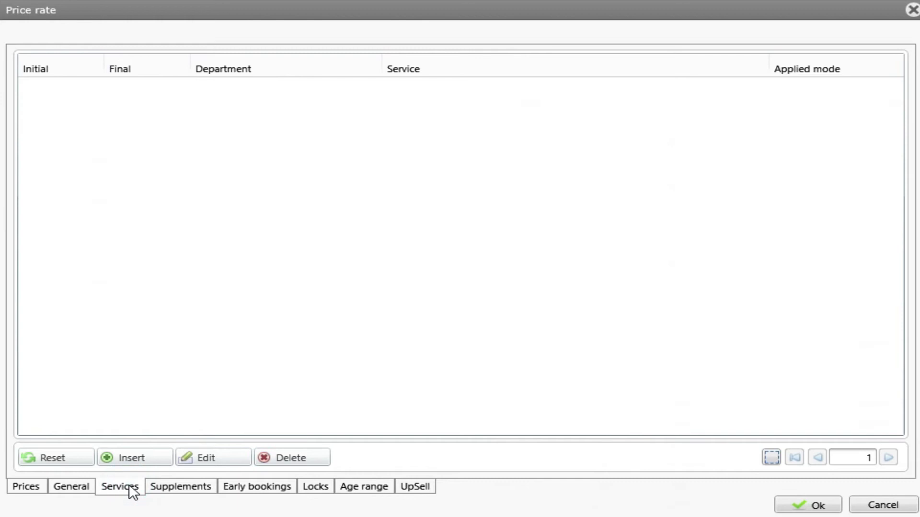
{"action": "left_click", "coordinate": [262, 491]}
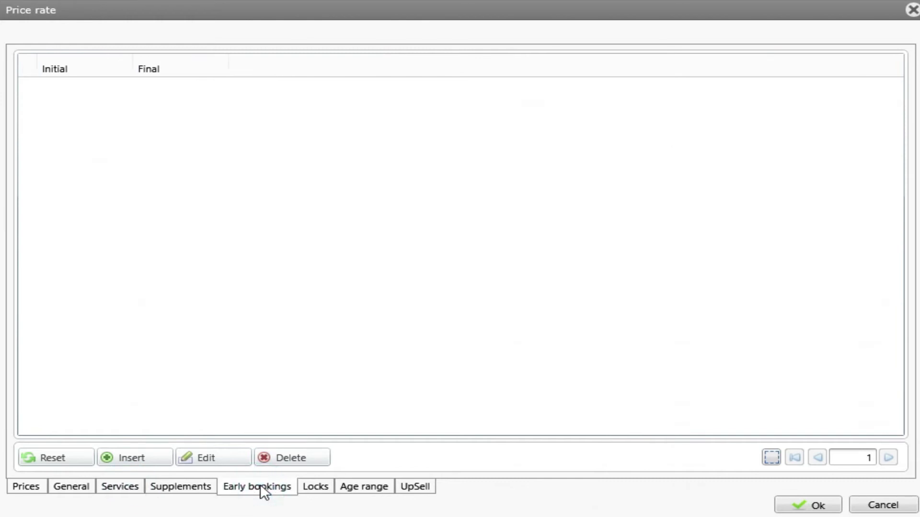
{"action": "left_click", "coordinate": [315, 487]}
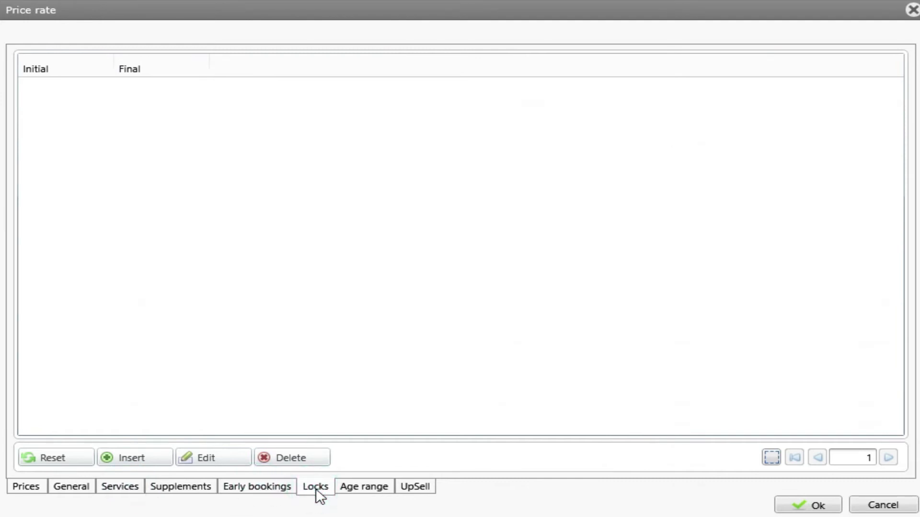
{"action": "left_click", "coordinate": [118, 487]}
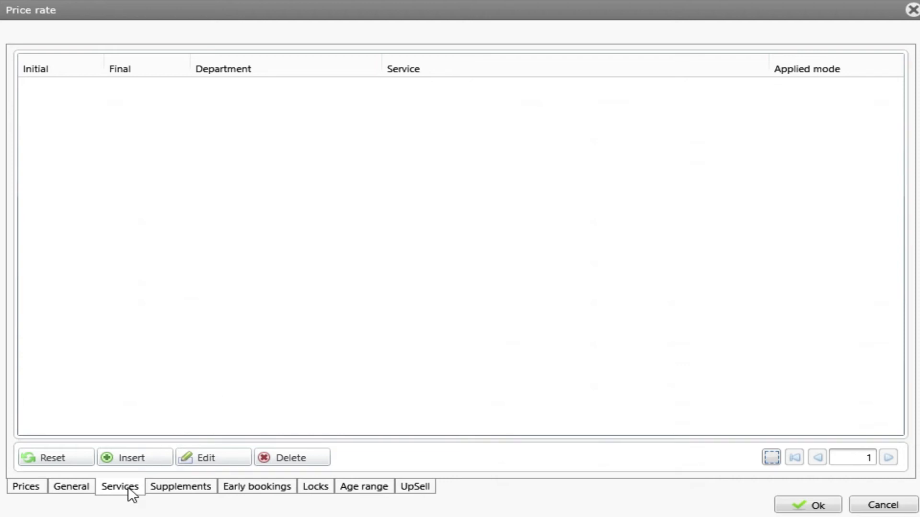
Step: Insert a new service price and set its period from 31/3/2020 to 31/12/2020
{"action": "left_click", "coordinate": [130, 458]}
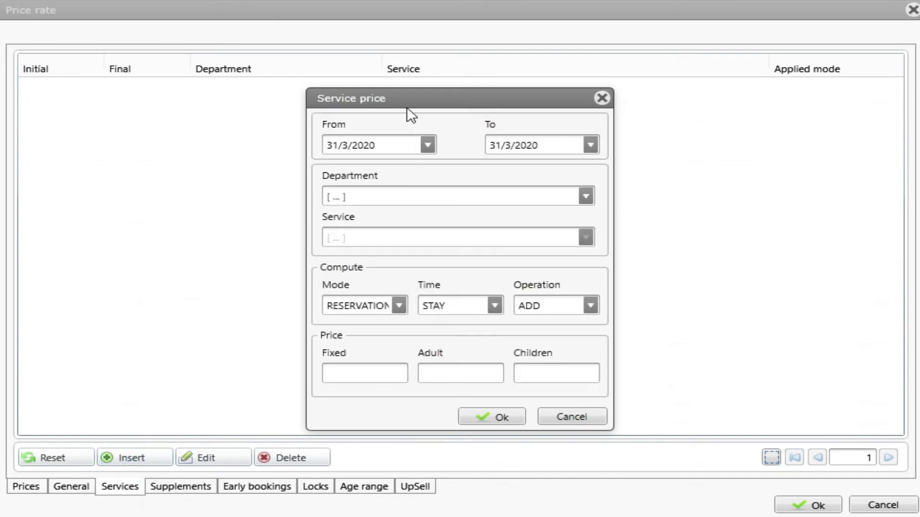
{"action": "left_click_drag", "start_coordinate": [404, 100], "coordinate": [286, 67]}
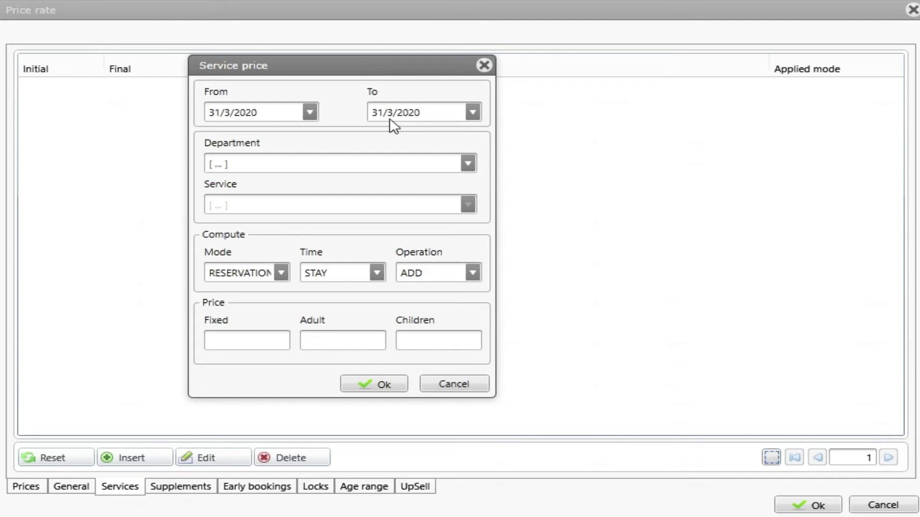
{"action": "left_click", "coordinate": [472, 112]}
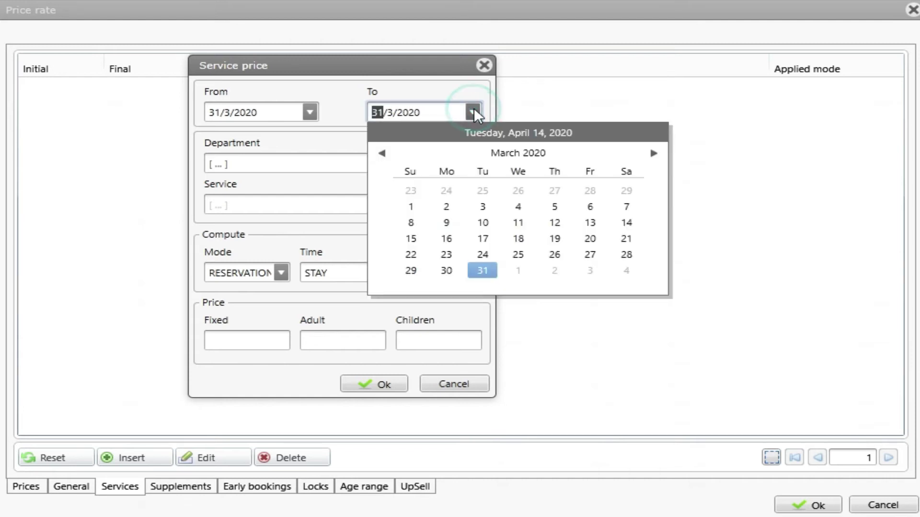
{"action": "left_click", "coordinate": [653, 153]}
{"action": "left_click", "coordinate": [653, 153]}
{"action": "left_click", "coordinate": [653, 153]}
{"action": "left_click", "coordinate": [653, 154]}
{"action": "left_click", "coordinate": [653, 153]}
{"action": "left_click", "coordinate": [654, 153]}
{"action": "left_click", "coordinate": [653, 154]}
{"action": "left_click", "coordinate": [653, 154]}
{"action": "left_click", "coordinate": [654, 154]}
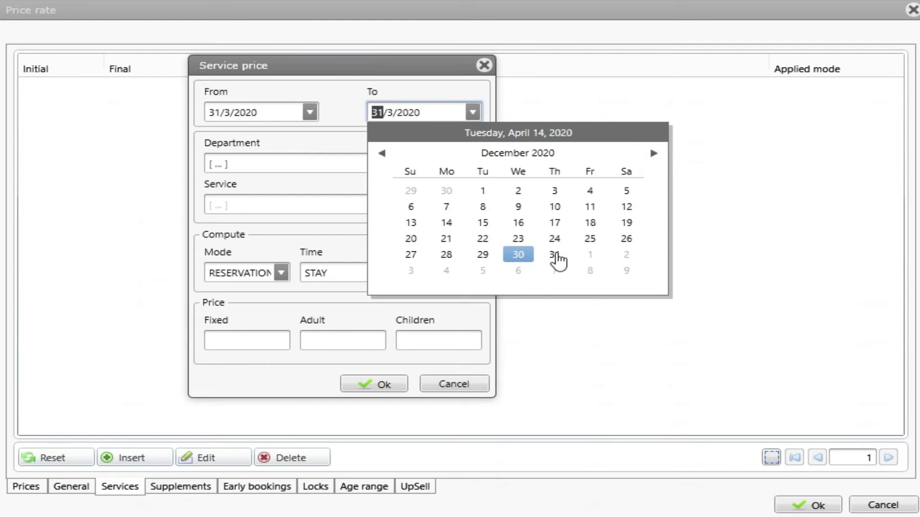
{"action": "left_click", "coordinate": [555, 254]}
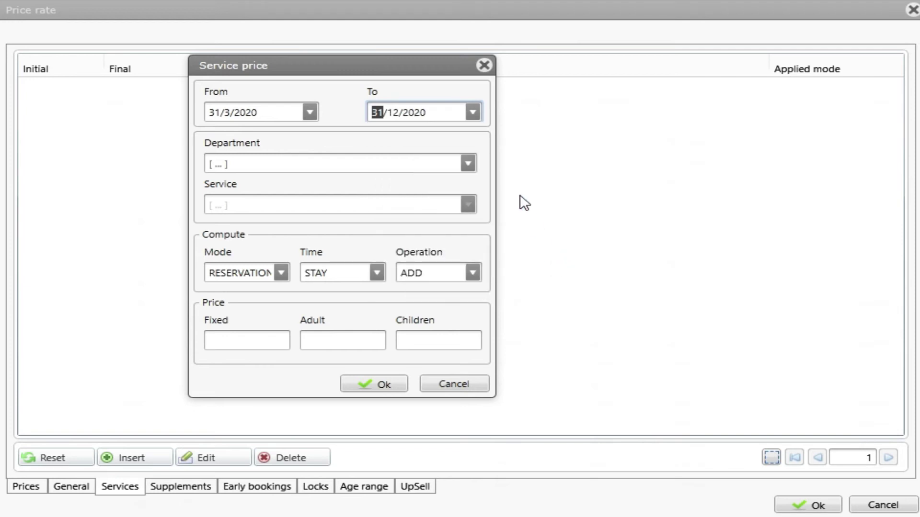
Step: Choose Reception's horse ridding service, keeping Mode RESERVATION, Time STAY and Operation ADD
{"action": "left_click", "coordinate": [469, 164]}
{"action": "left_click", "coordinate": [384, 259]}
{"action": "left_click", "coordinate": [469, 205]}
{"action": "left_click", "coordinate": [407, 296]}
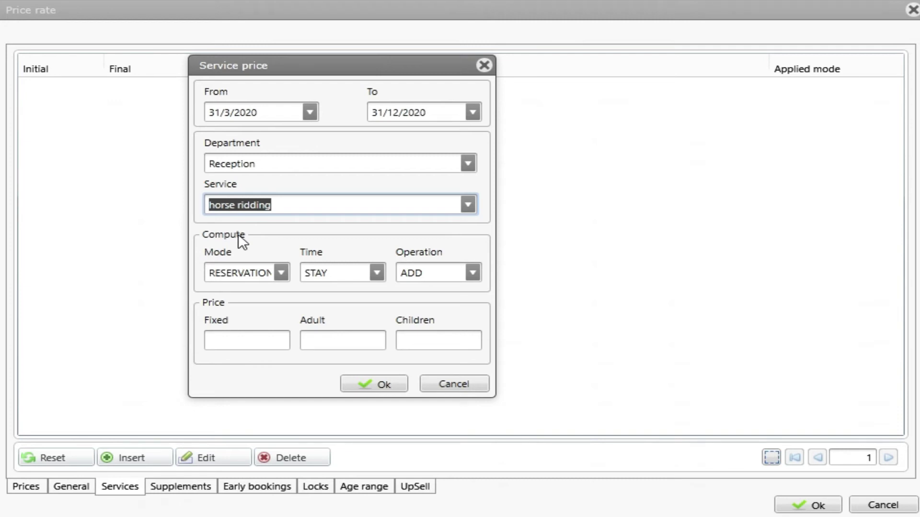
{"action": "left_click", "coordinate": [281, 271]}
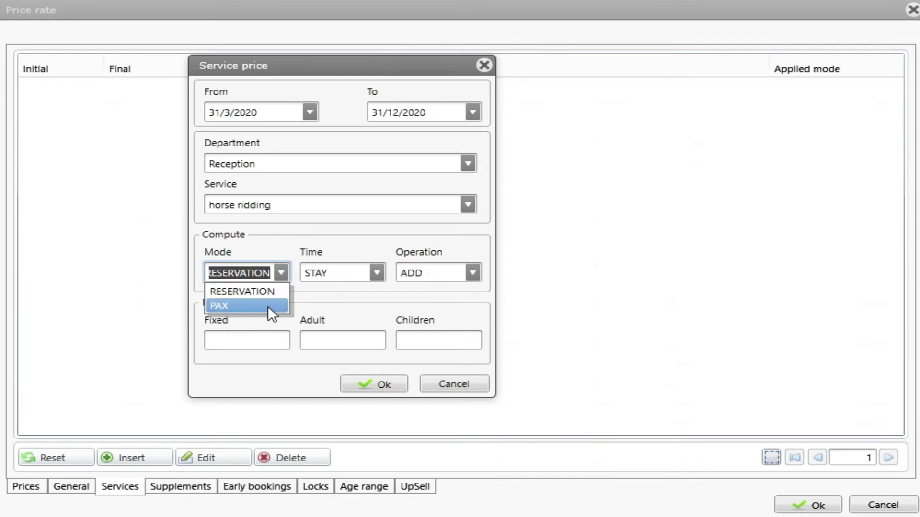
{"action": "left_click", "coordinate": [282, 272]}
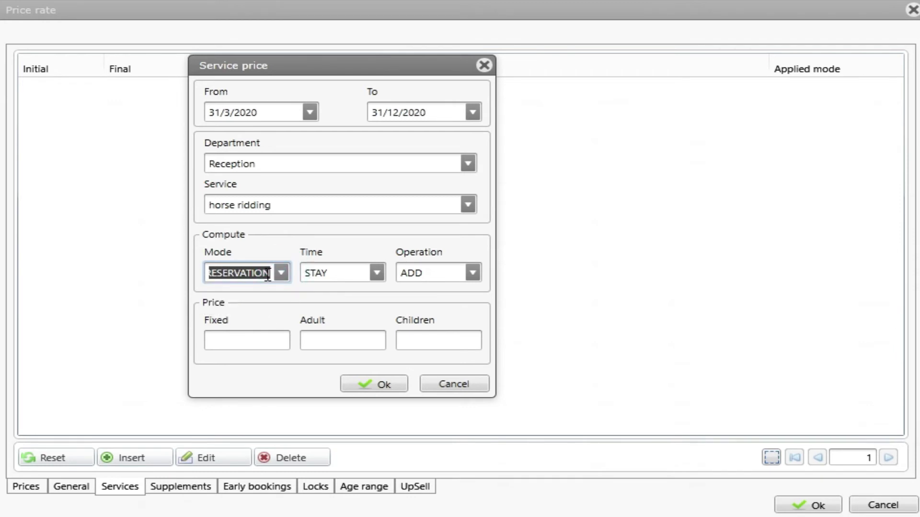
{"action": "left_click", "coordinate": [378, 272]}
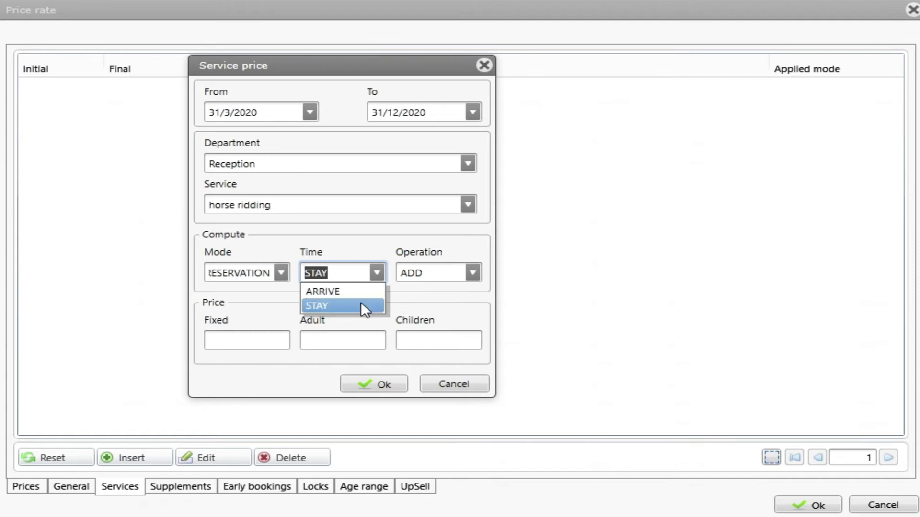
{"action": "left_click", "coordinate": [368, 245]}
{"action": "left_click", "coordinate": [467, 268]}
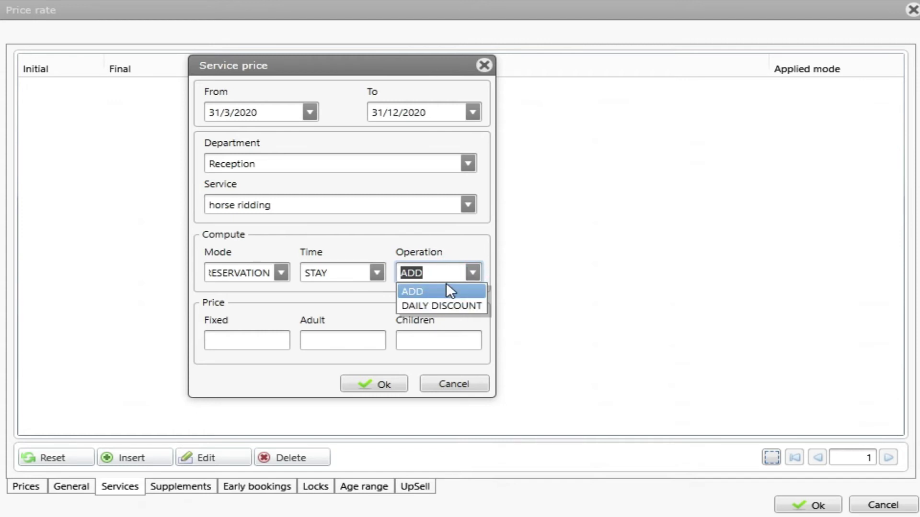
{"action": "left_click", "coordinate": [470, 271]}
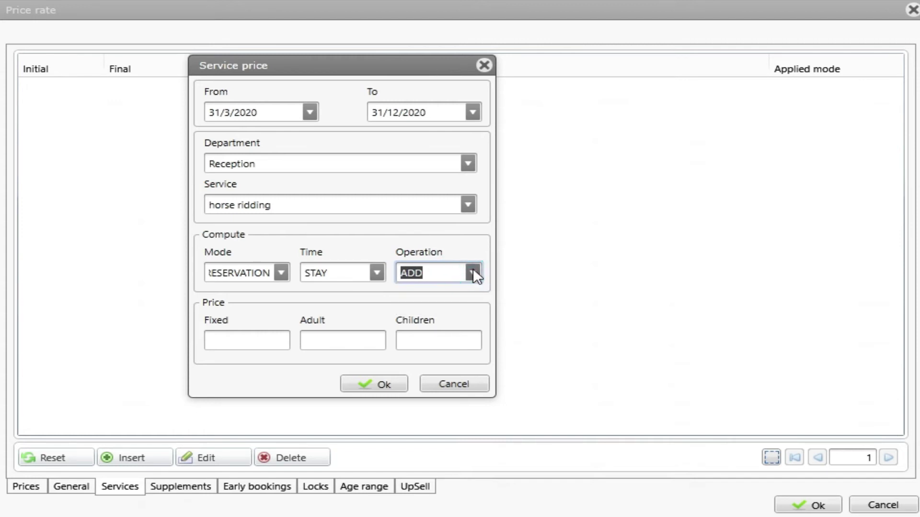
Step: Set a fixed price of 30.00, try DAILY DISCOUNT, revert Operation to ADD, and save the service price
{"action": "left_click", "coordinate": [254, 345]}
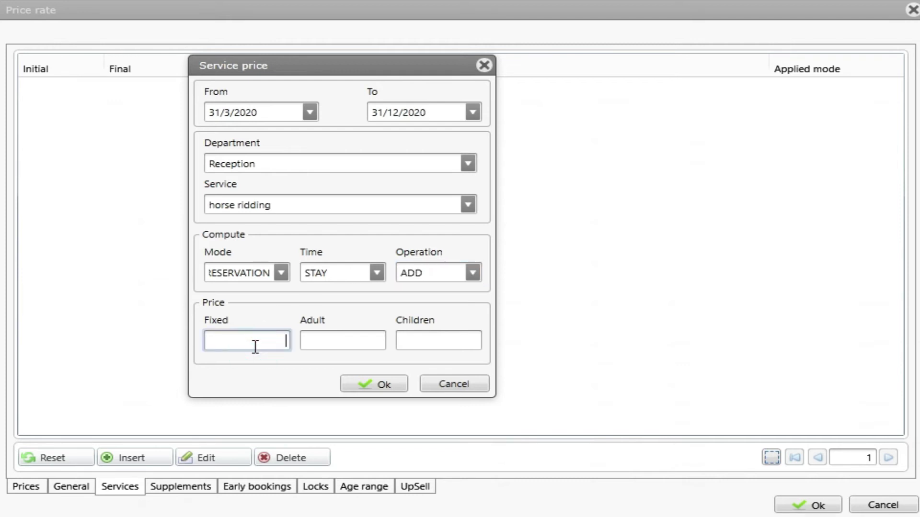
{"action": "type", "text": "3000."}
{"action": "left_click", "coordinate": [472, 273]}
{"action": "left_click", "coordinate": [461, 303]}
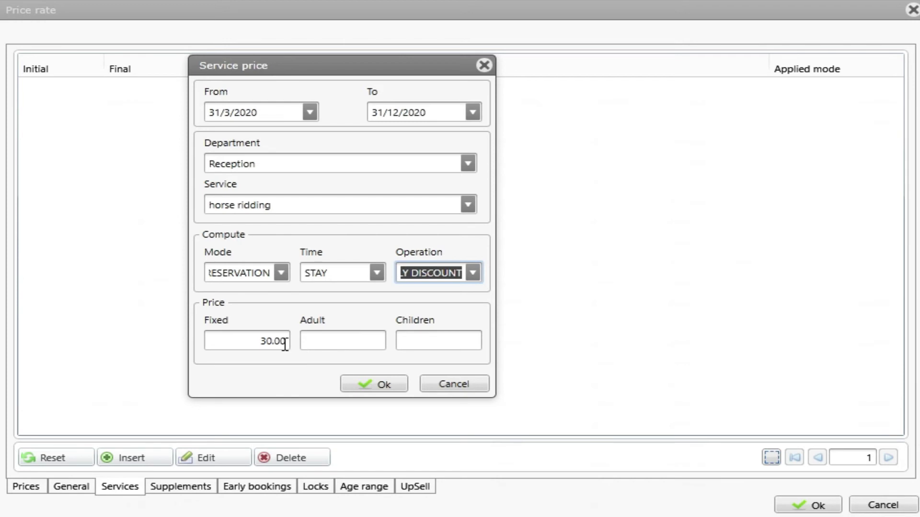
{"action": "left_click", "coordinate": [471, 274]}
{"action": "left_click", "coordinate": [454, 290]}
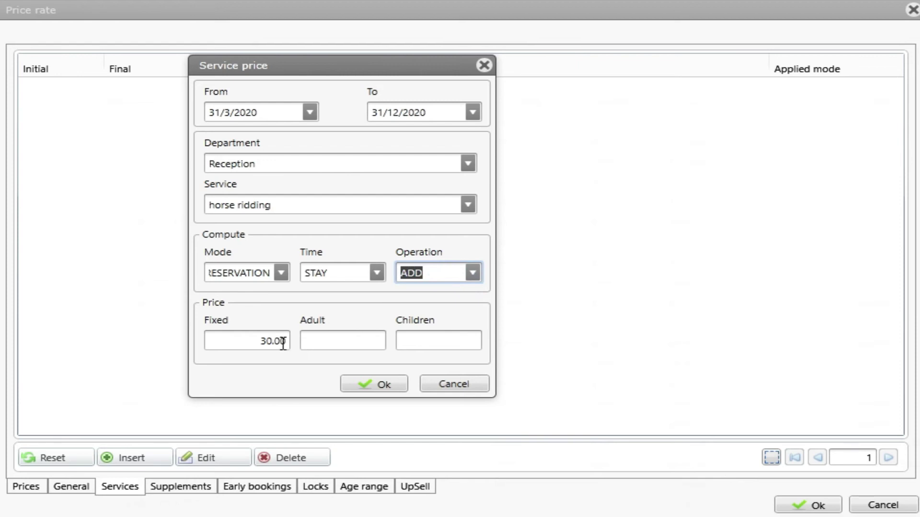
{"action": "left_click", "coordinate": [381, 386]}
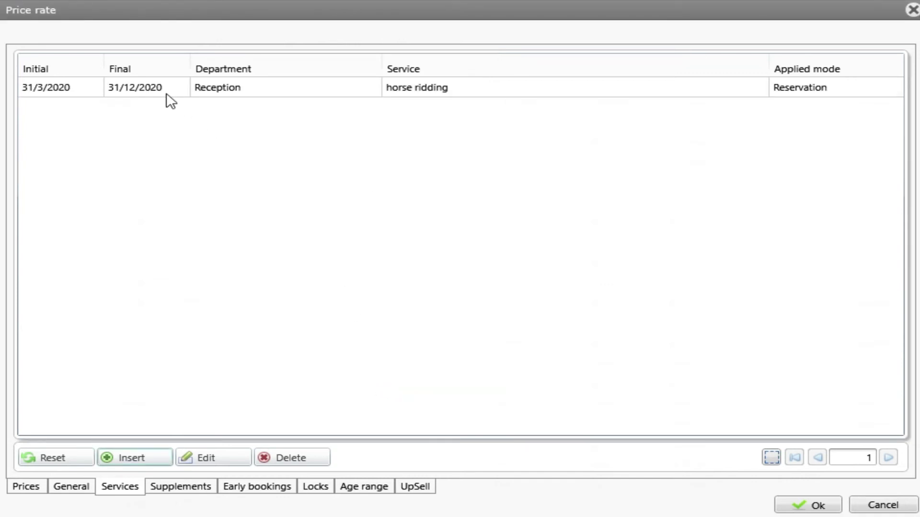
Step: Reopen the saved horse ridding service line to review its details
{"action": "left_click", "coordinate": [163, 91]}
{"action": "double_click", "coordinate": [163, 91]}
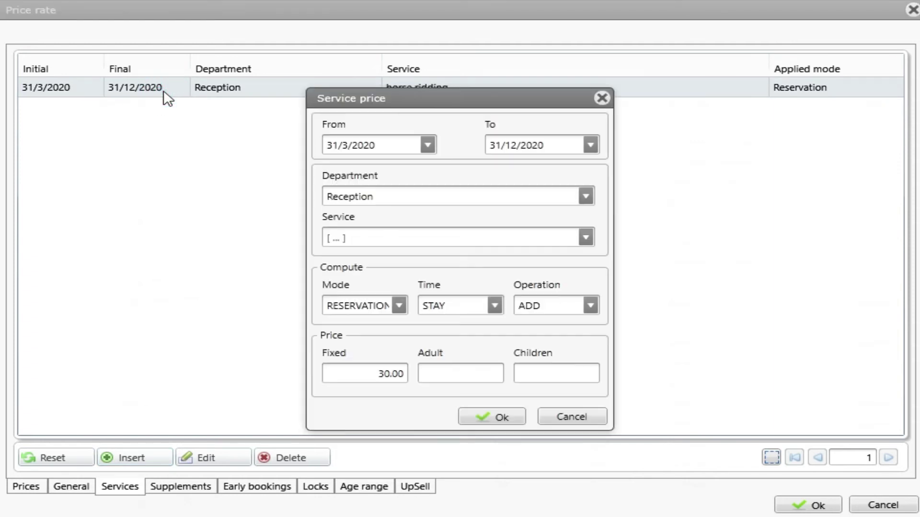
{"action": "key", "text": "Escape"}
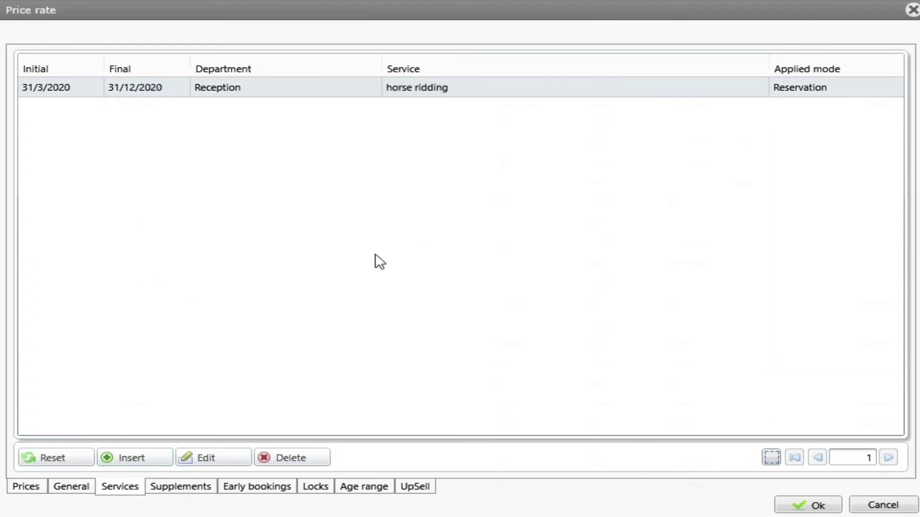
{"action": "double_click", "coordinate": [125, 91]}
Step: From the rate's Early bookings list, insert a new early booking entry
{"action": "left_click", "coordinate": [285, 487]}
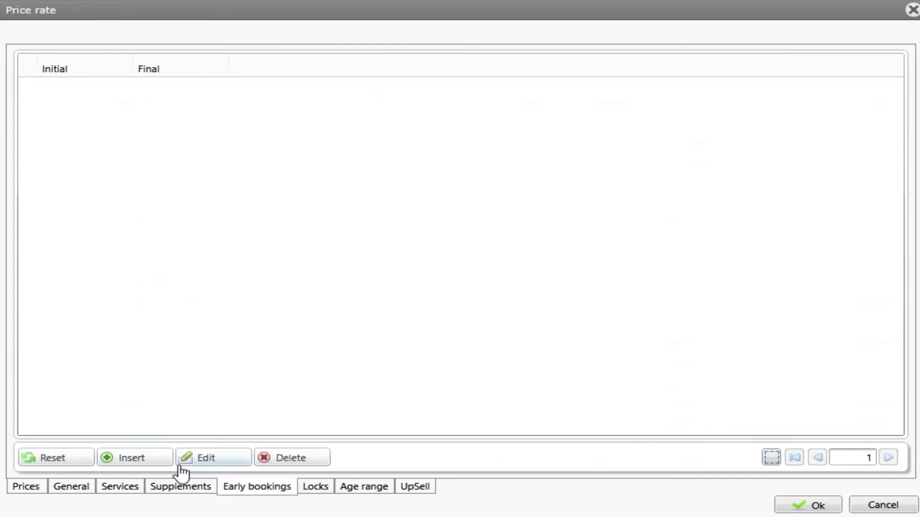
{"action": "left_click", "coordinate": [149, 464]}
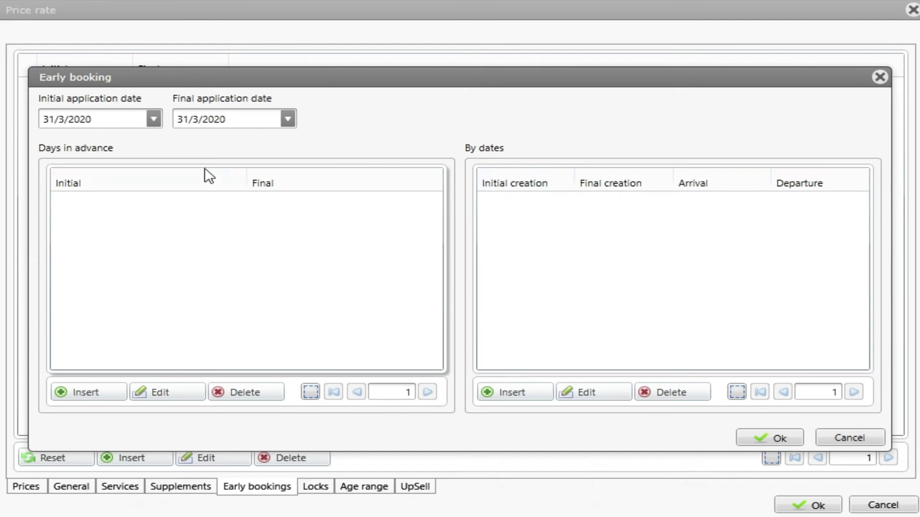
Step: Add a days-in-advance band with a Seasonal 15% discount calculated from and applied to ALL SERVICES
{"action": "left_click", "coordinate": [95, 392]}
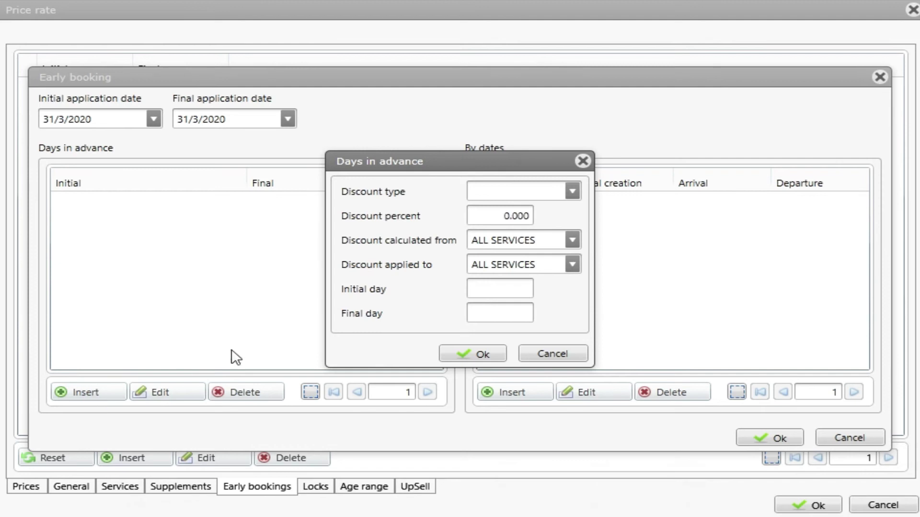
{"action": "left_click", "coordinate": [577, 195]}
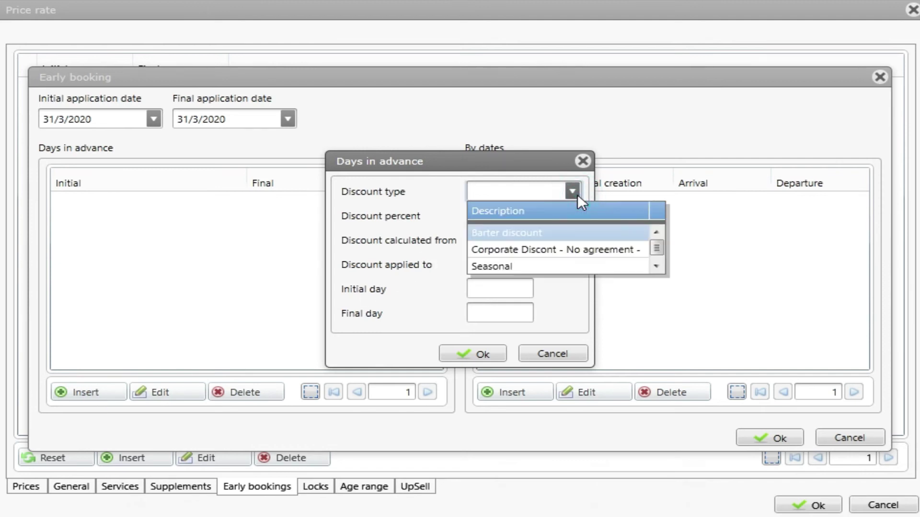
{"action": "left_click", "coordinate": [551, 266]}
{"action": "left_click", "coordinate": [506, 215]}
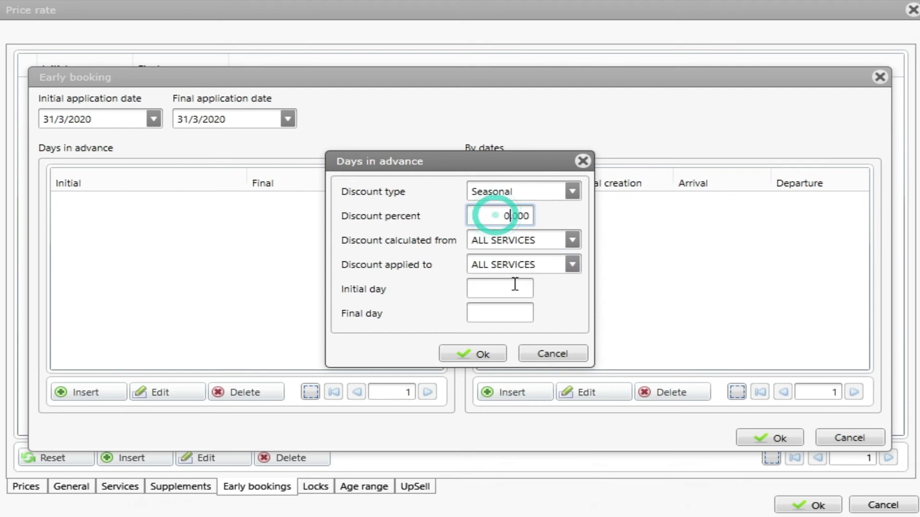
{"action": "type", "text": "15"}
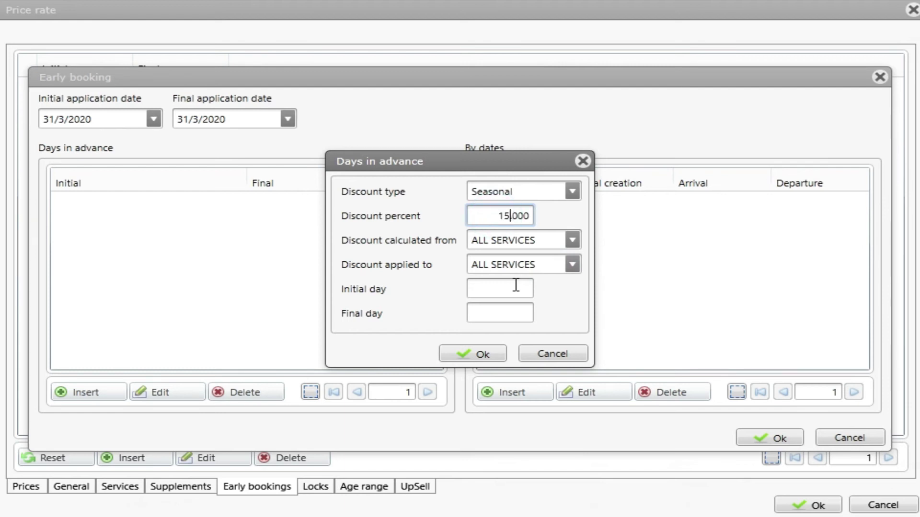
{"action": "left_click", "coordinate": [569, 240]}
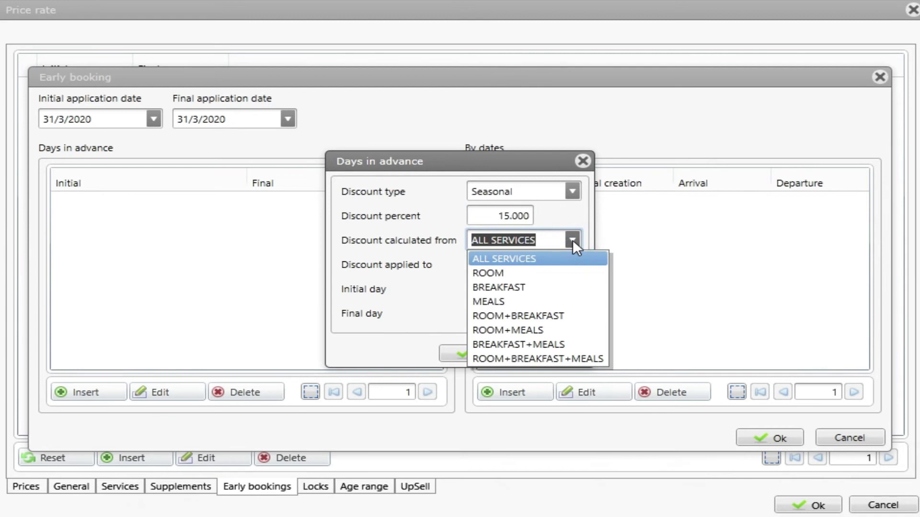
{"action": "left_click", "coordinate": [554, 257]}
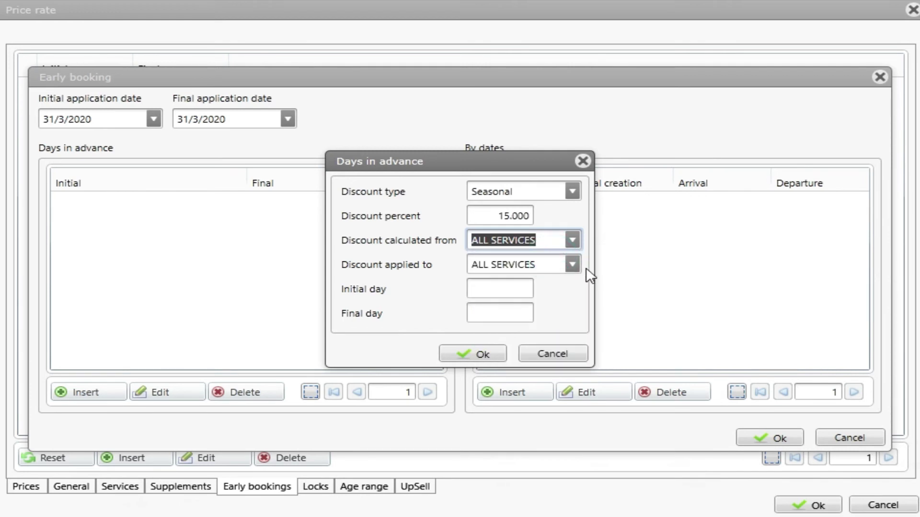
{"action": "left_click", "coordinate": [572, 265]}
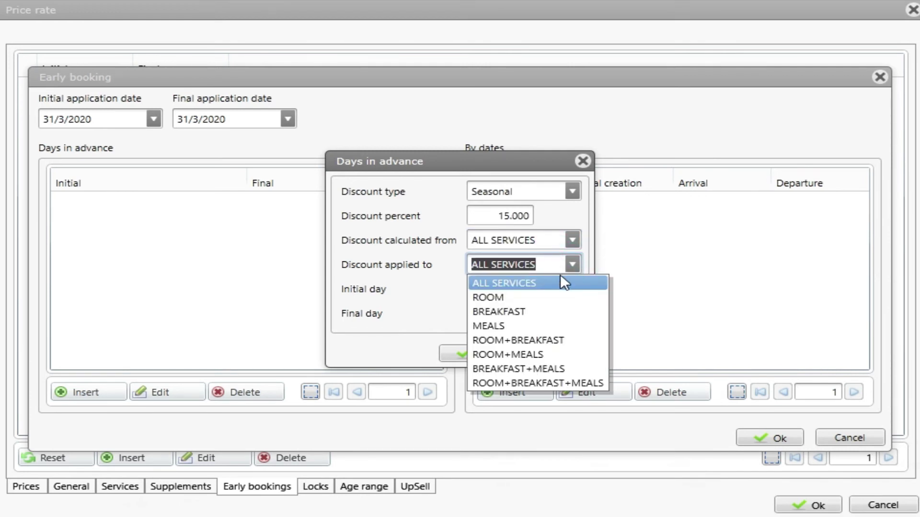
{"action": "left_click", "coordinate": [571, 264]}
Step: Set the band's range to 30 through 90 days in advance and save it
{"action": "left_click", "coordinate": [520, 288]}
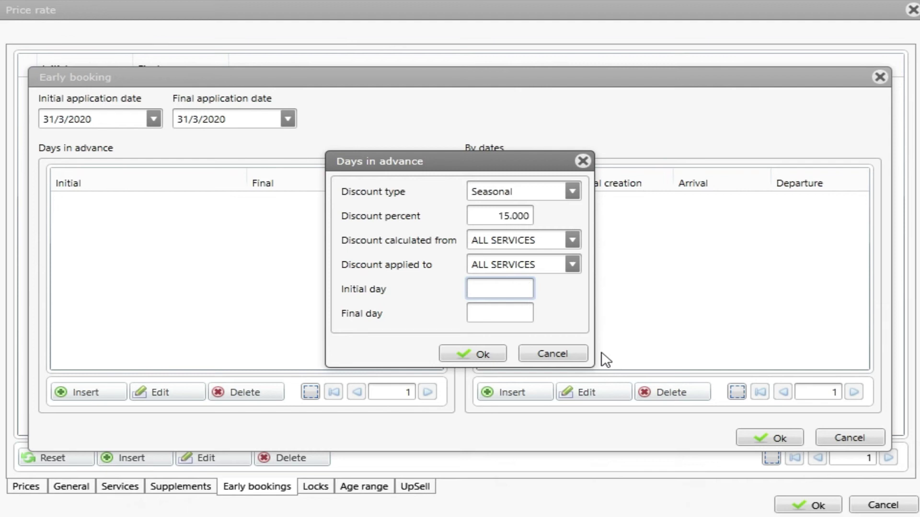
{"action": "type", "text": "30"}
{"action": "left_click", "coordinate": [501, 317]}
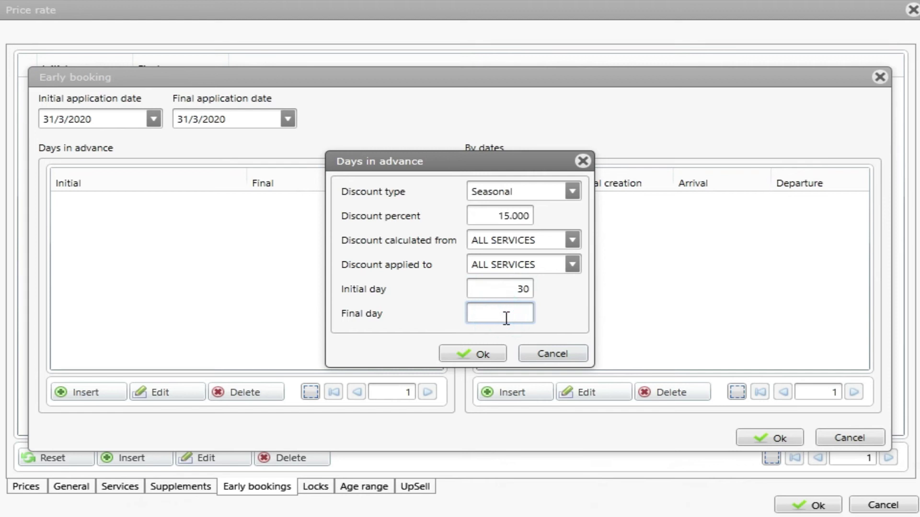
{"action": "type", "text": "90"}
{"action": "left_click", "coordinate": [477, 355]}
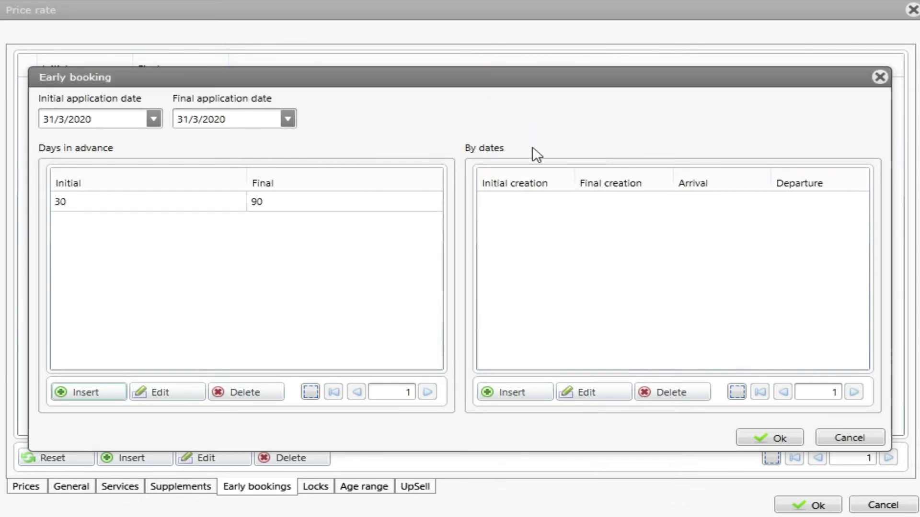
Step: Delete the 30–90 days-in-advance discount row
{"action": "left_click", "coordinate": [354, 204]}
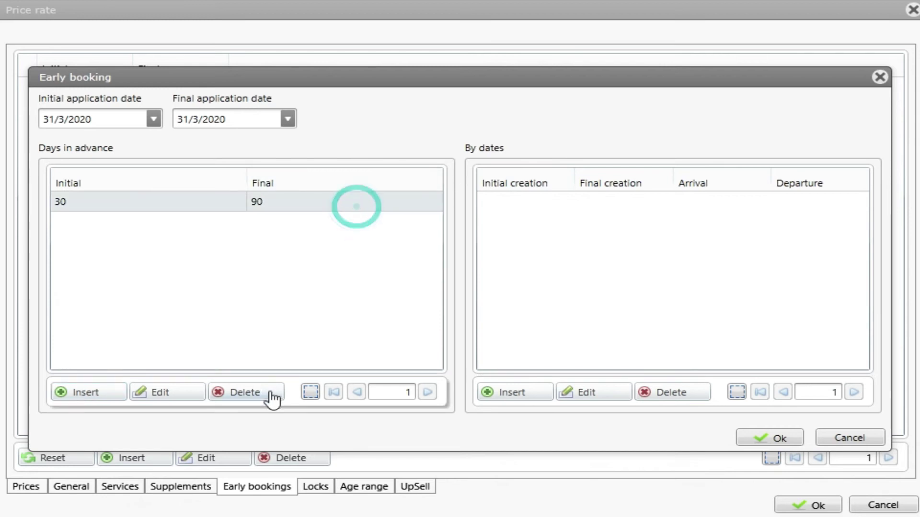
{"action": "left_click", "coordinate": [249, 393]}
{"action": "left_click", "coordinate": [514, 302]}
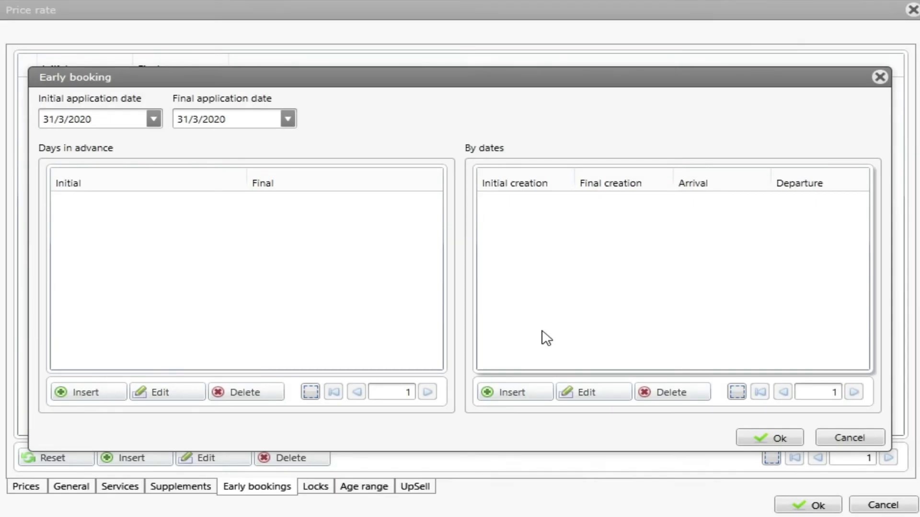
Step: Add a by-dates discount: Seasonal, 15%, calculated from and applied to ALL SERVICES
{"action": "left_click", "coordinate": [525, 397]}
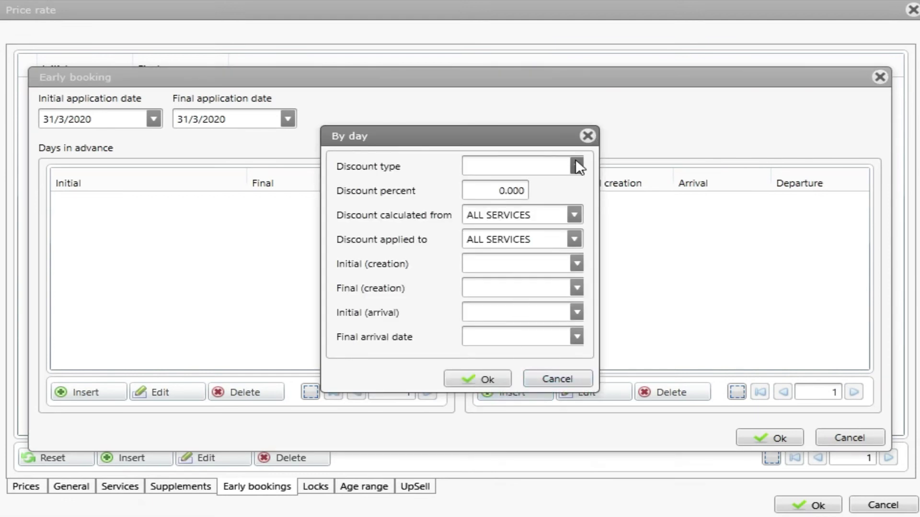
{"action": "left_click", "coordinate": [576, 163]}
{"action": "left_click", "coordinate": [542, 241]}
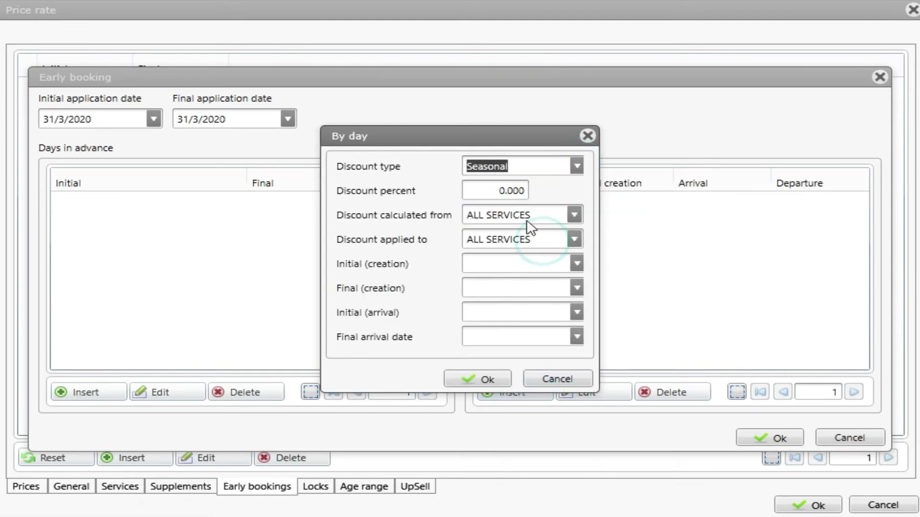
{"action": "left_click", "coordinate": [492, 189]}
{"action": "type", "text": "15"}
{"action": "left_click", "coordinate": [573, 216]}
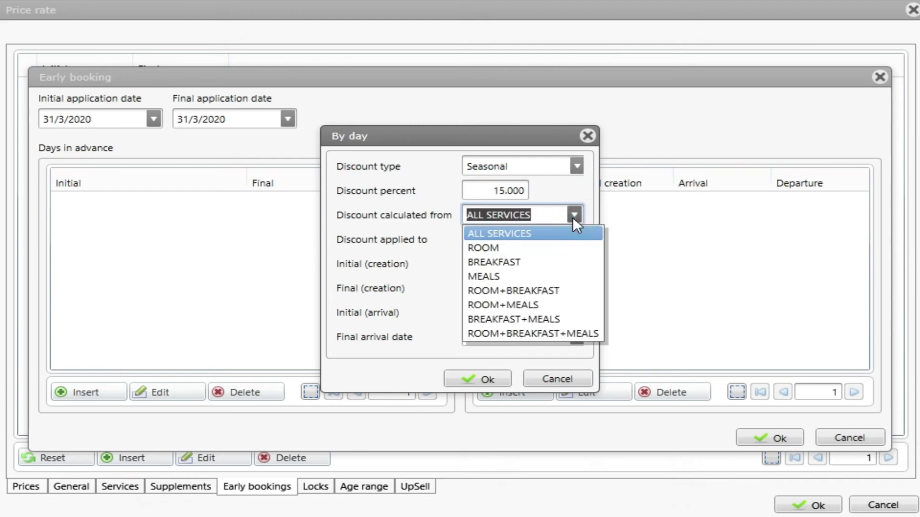
{"action": "left_click", "coordinate": [573, 217]}
{"action": "left_click", "coordinate": [577, 238]}
{"action": "left_click", "coordinate": [577, 238]}
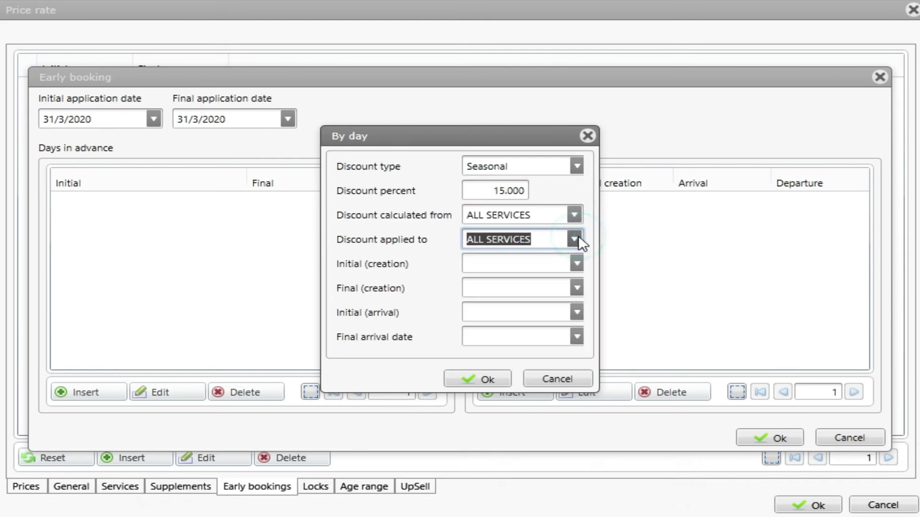
Step: Set the by-dates discount's creation date range to 30/4/2020 through 31/5/2020
{"action": "left_click", "coordinate": [574, 262]}
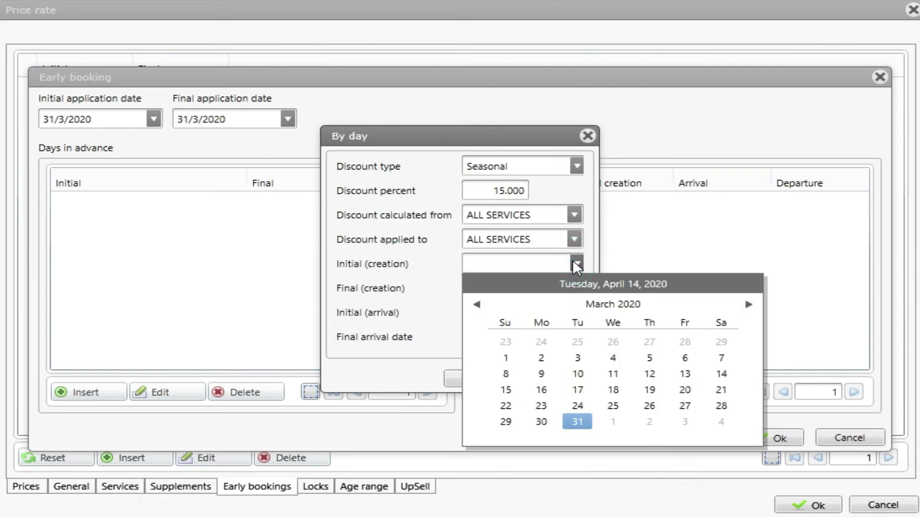
{"action": "left_click", "coordinate": [748, 305]}
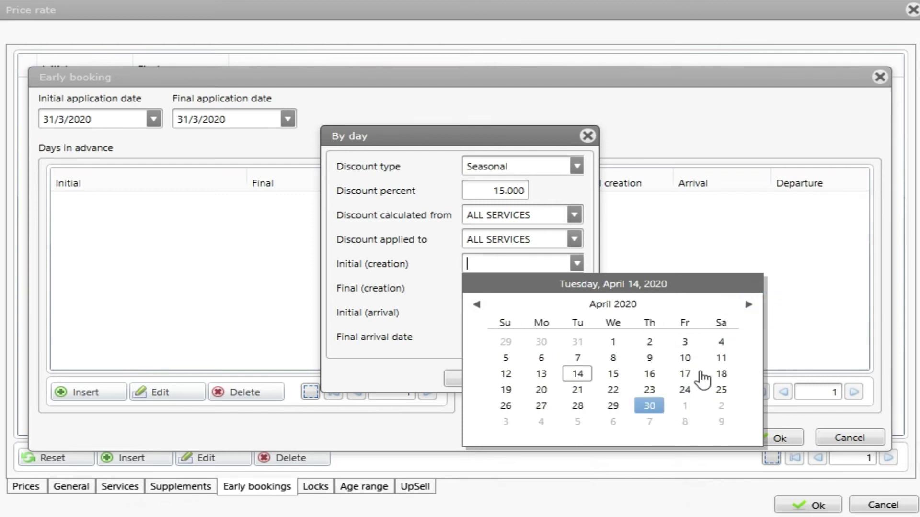
{"action": "left_click", "coordinate": [649, 406]}
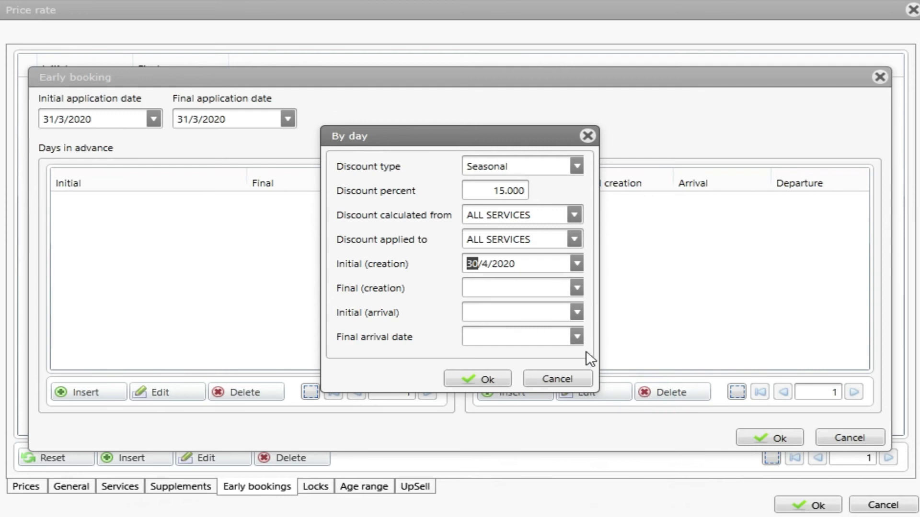
{"action": "left_click", "coordinate": [576, 288]}
{"action": "left_click", "coordinate": [748, 329]}
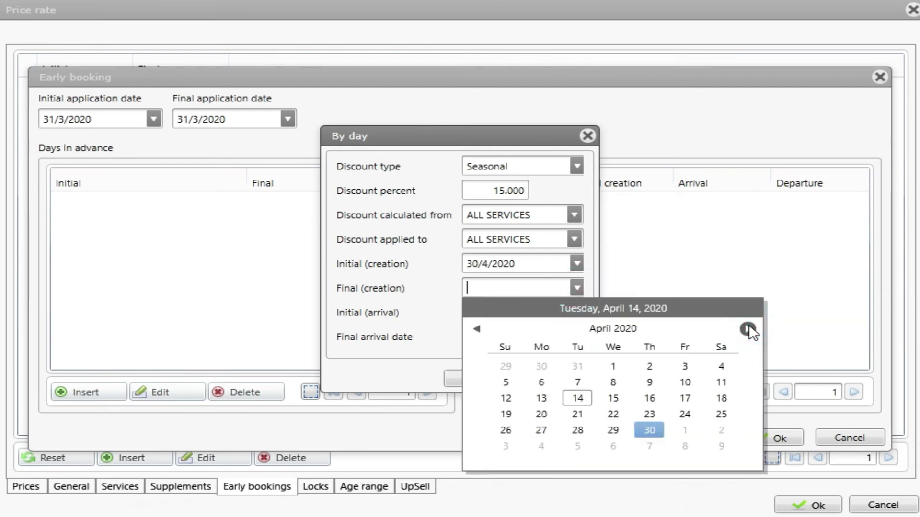
{"action": "left_click", "coordinate": [749, 329]}
{"action": "left_click", "coordinate": [504, 448]}
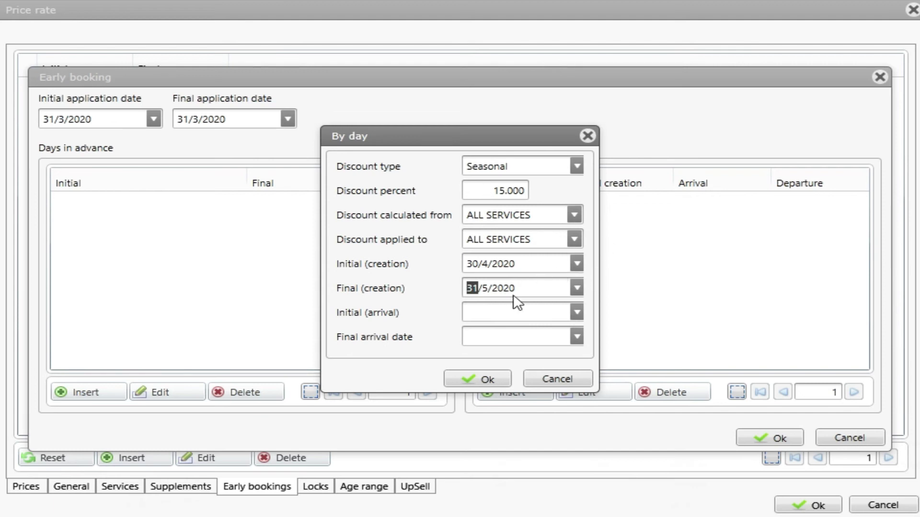
Step: Set arrival dates 1/4/2020 through 30/6/2020, then discard the by-dates discount
{"action": "left_click", "coordinate": [576, 314]}
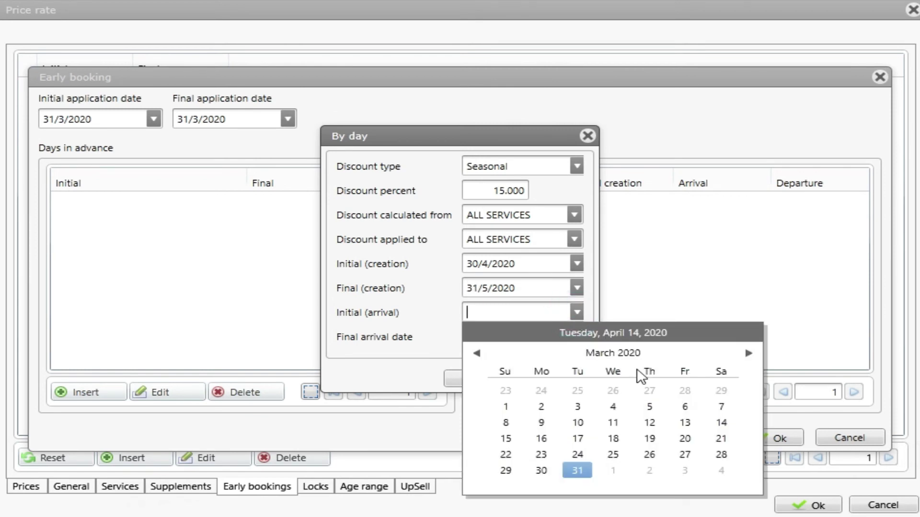
{"action": "left_click", "coordinate": [747, 354]}
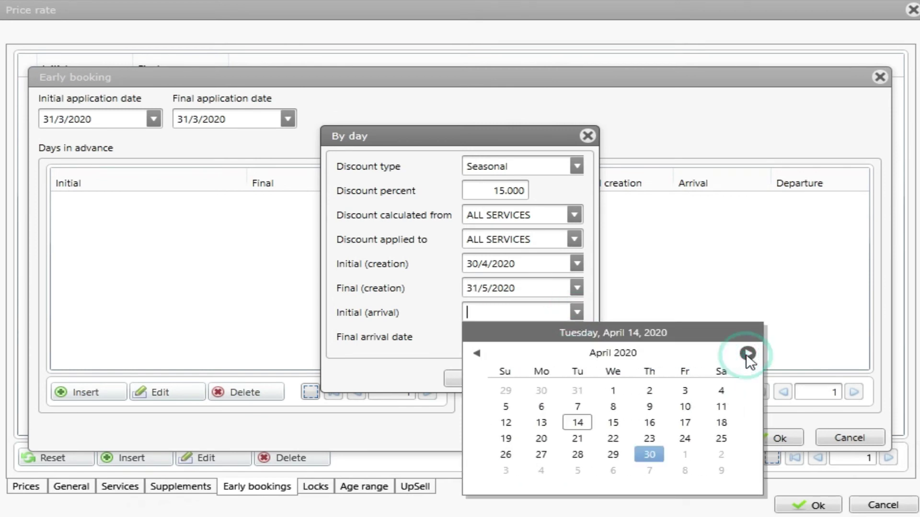
{"action": "left_click", "coordinate": [612, 391]}
{"action": "left_click", "coordinate": [577, 341]}
{"action": "left_click", "coordinate": [748, 377]}
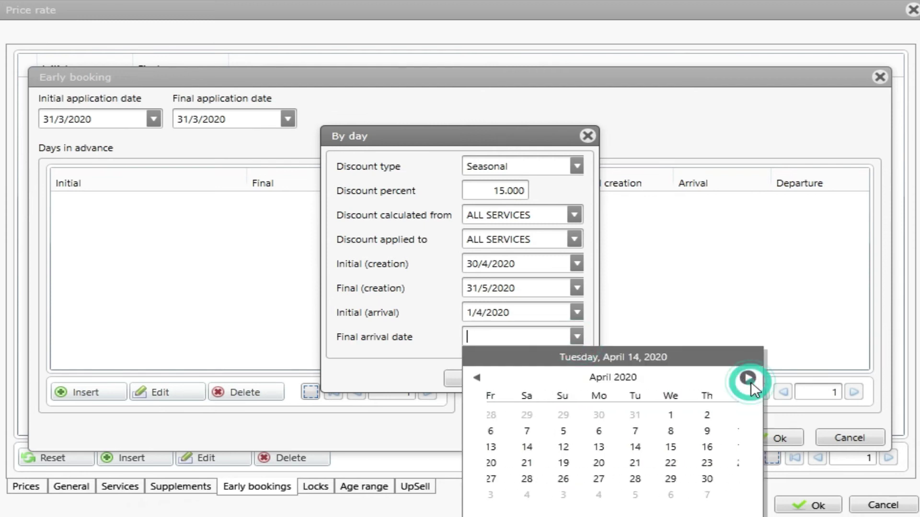
{"action": "left_click", "coordinate": [748, 378]}
{"action": "left_click", "coordinate": [748, 378]}
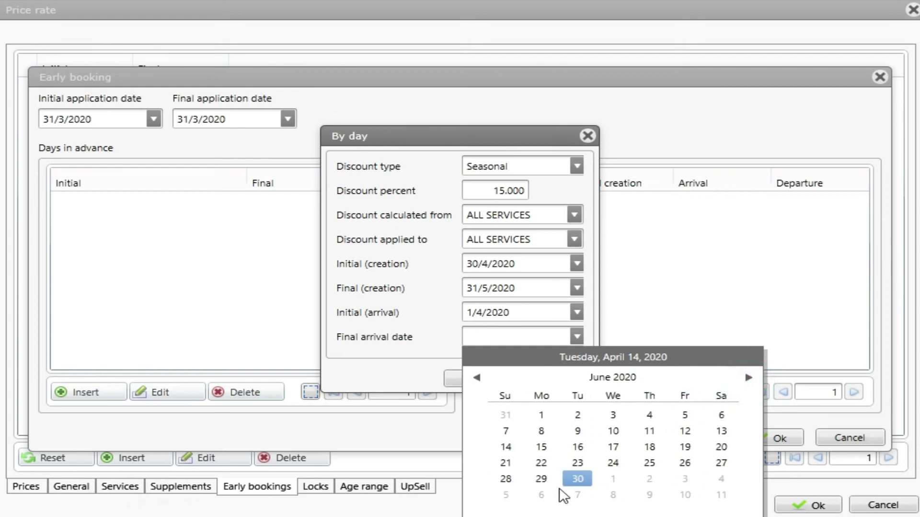
{"action": "left_click", "coordinate": [582, 479]}
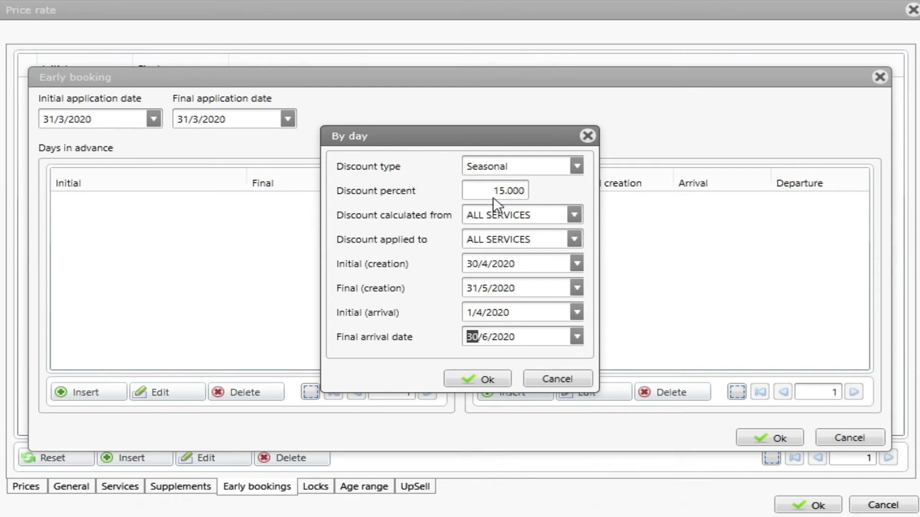
{"action": "left_click", "coordinate": [587, 375]}
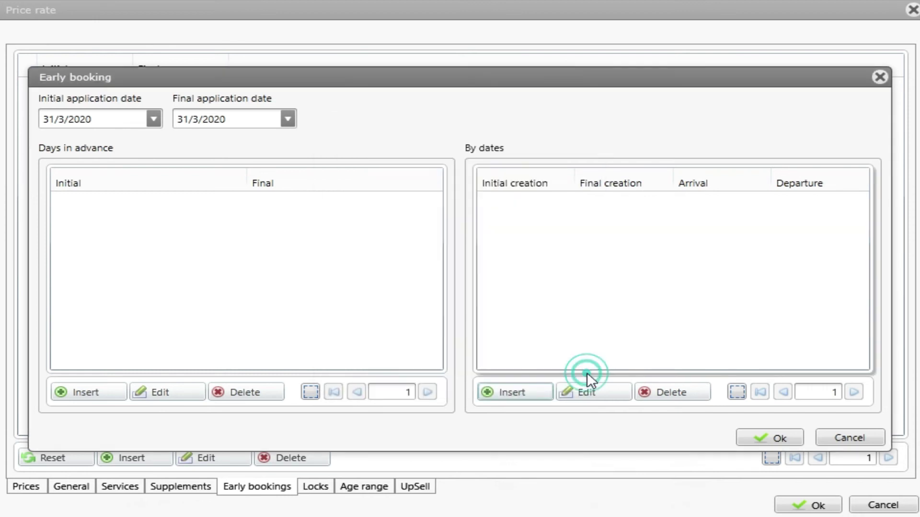
Step: Discard the early booking and add a lock period from 1/4/2020 to 1/5/2020
{"action": "left_click", "coordinate": [832, 439]}
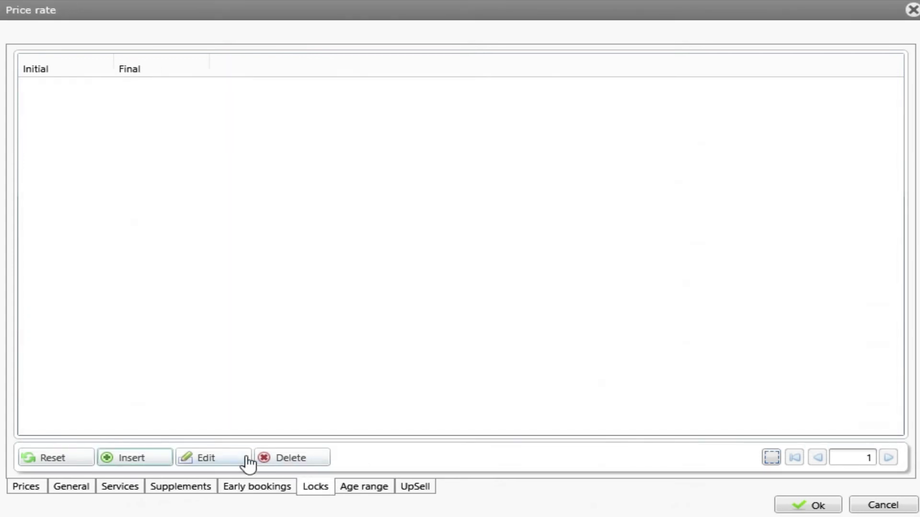
{"action": "left_click", "coordinate": [132, 461]}
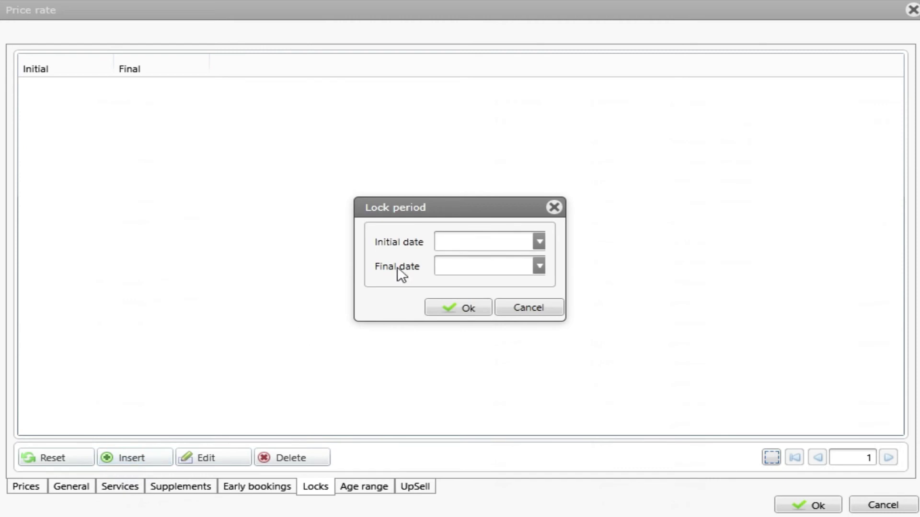
{"action": "left_click", "coordinate": [539, 240]}
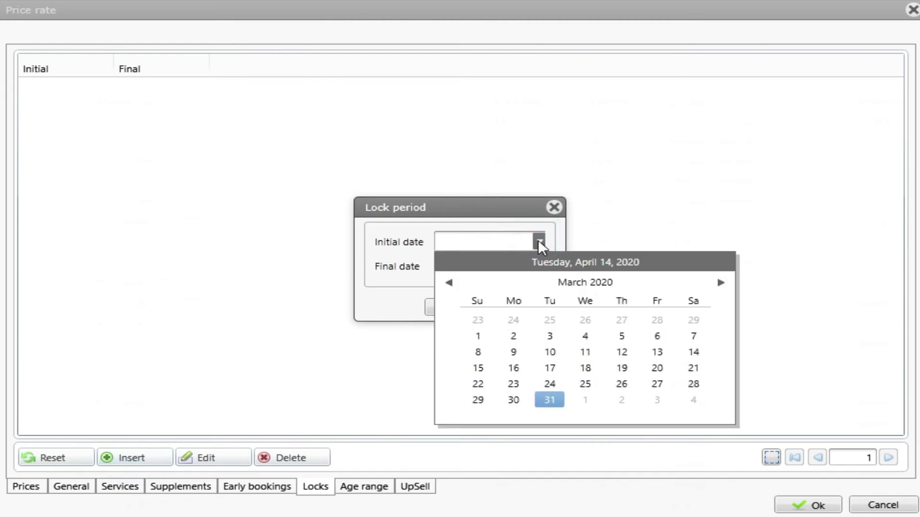
{"action": "left_click", "coordinate": [721, 284]}
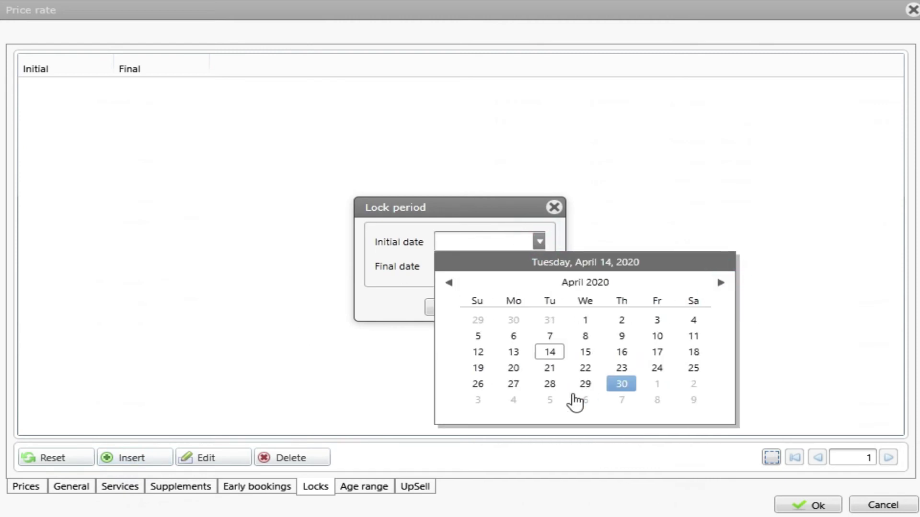
{"action": "left_click", "coordinate": [587, 321]}
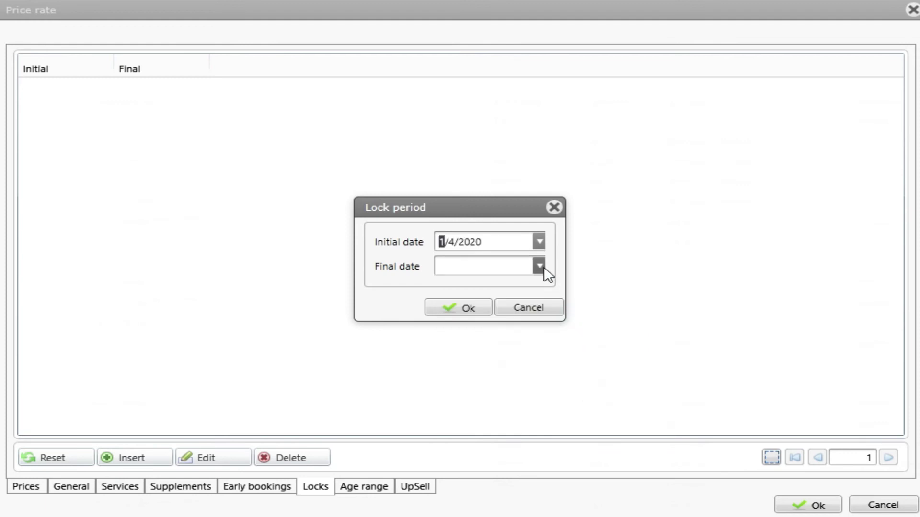
{"action": "left_click", "coordinate": [539, 266]}
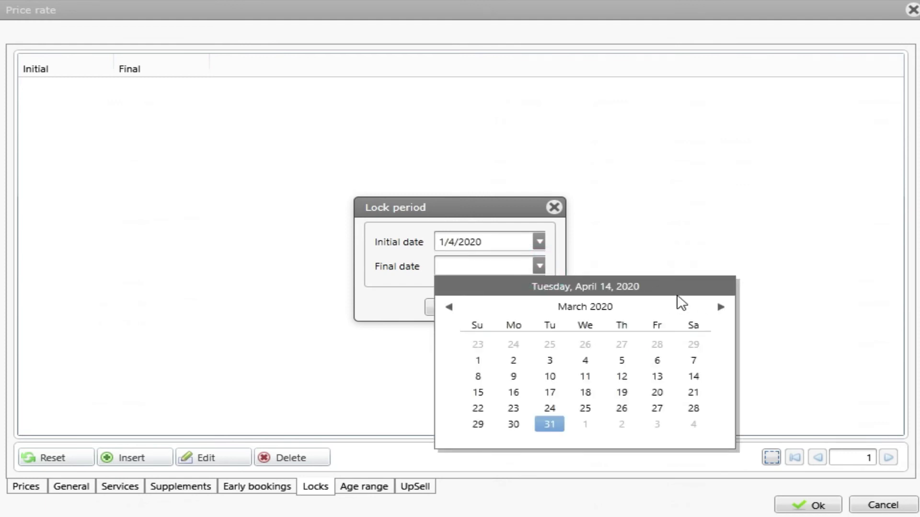
{"action": "left_click", "coordinate": [720, 307]}
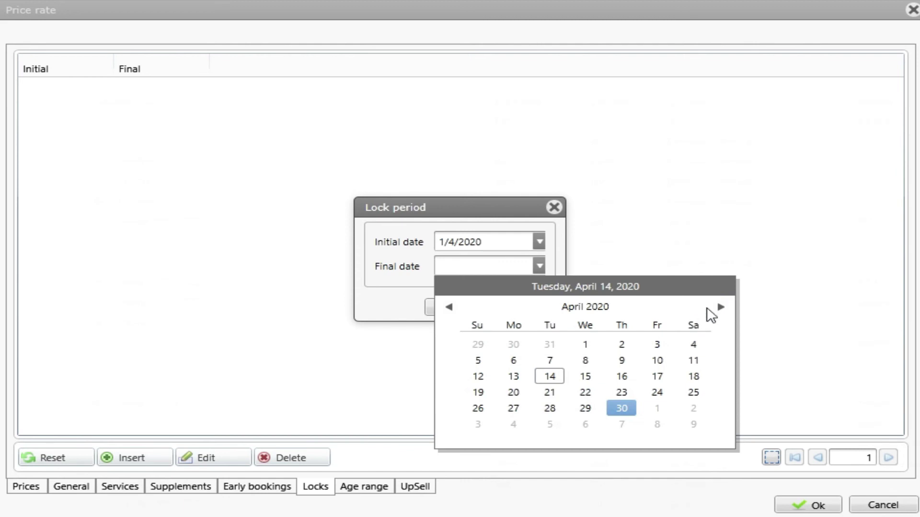
{"action": "left_click", "coordinate": [719, 306]}
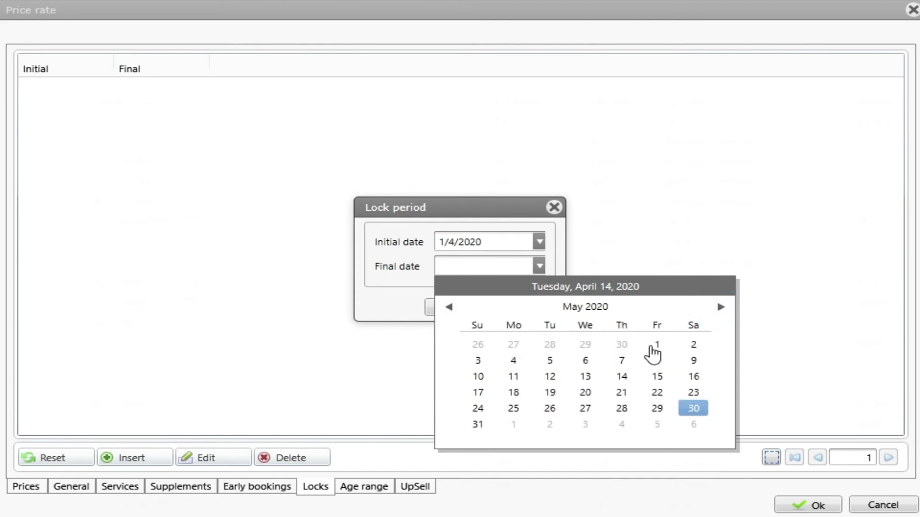
{"action": "left_click", "coordinate": [655, 345]}
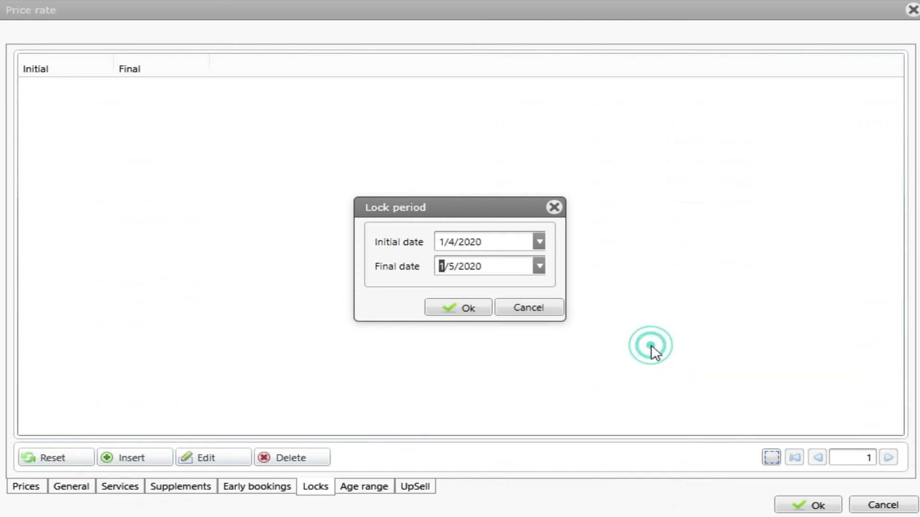
{"action": "left_click", "coordinate": [474, 310]}
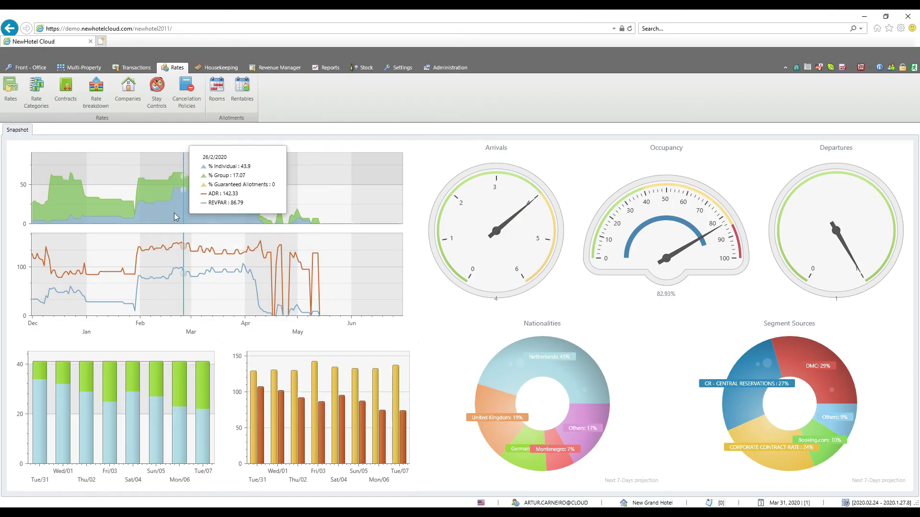
Step: Reopen the Example price rate and view its breakdown choices, Default or Free Breakfast
{"action": "left_click", "coordinate": [14, 94]}
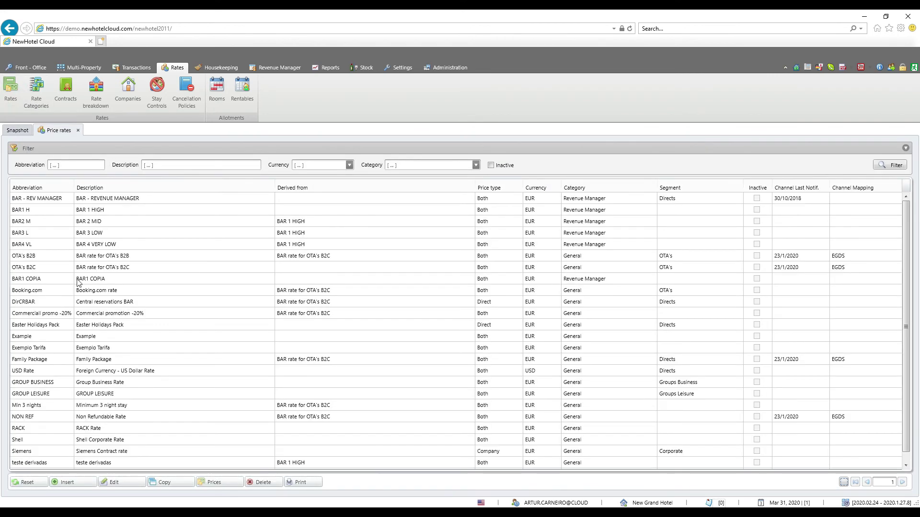
{"action": "double_click", "coordinate": [37, 337]}
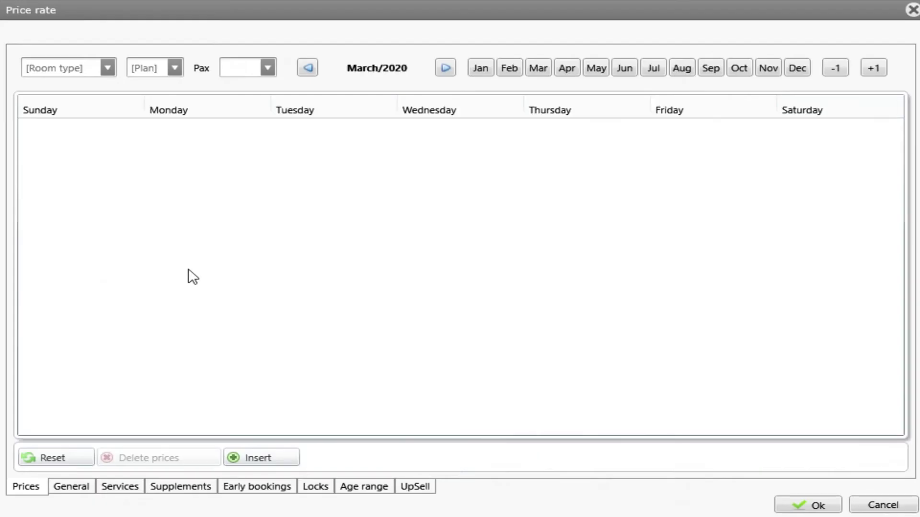
{"action": "left_click", "coordinate": [267, 406]}
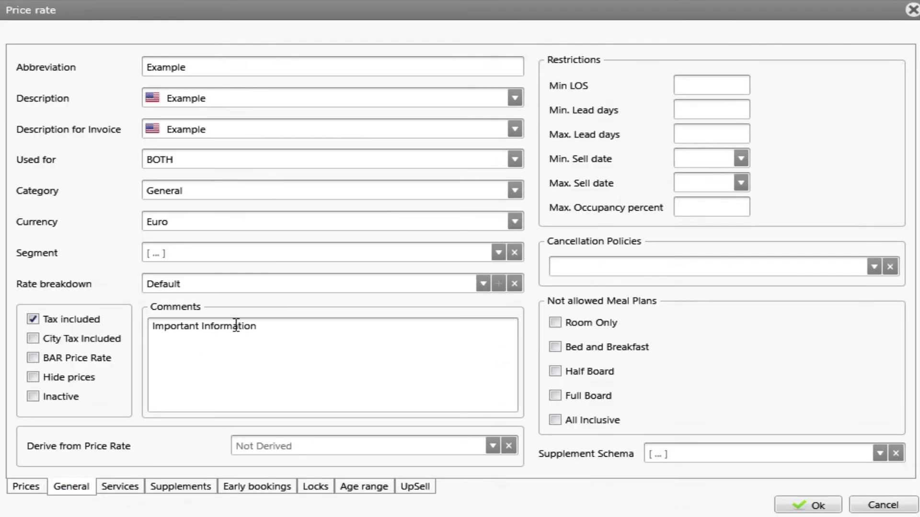
{"action": "left_click", "coordinate": [487, 283]}
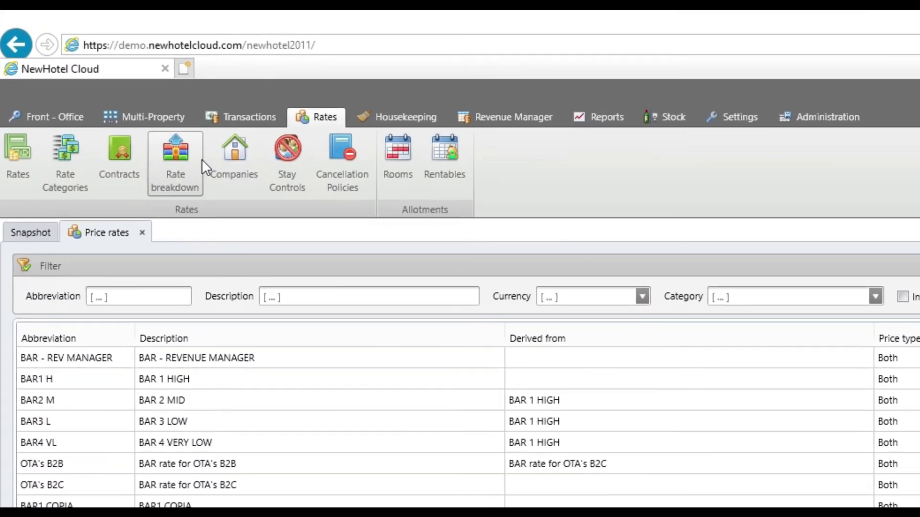
Step: Open the Default breakdown and browse its Food/Beverage, Room Type Prices and daily distribution tabs
{"action": "left_click", "coordinate": [126, 118]}
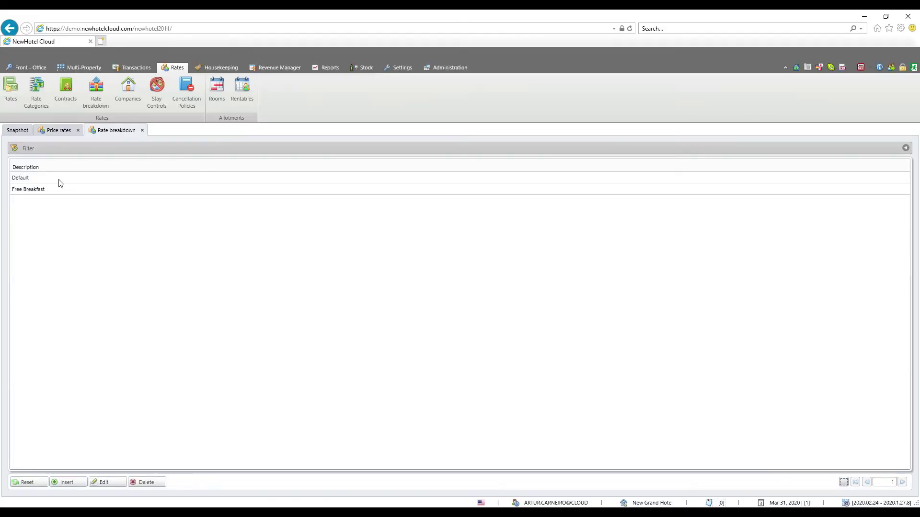
{"action": "double_click", "coordinate": [58, 179]}
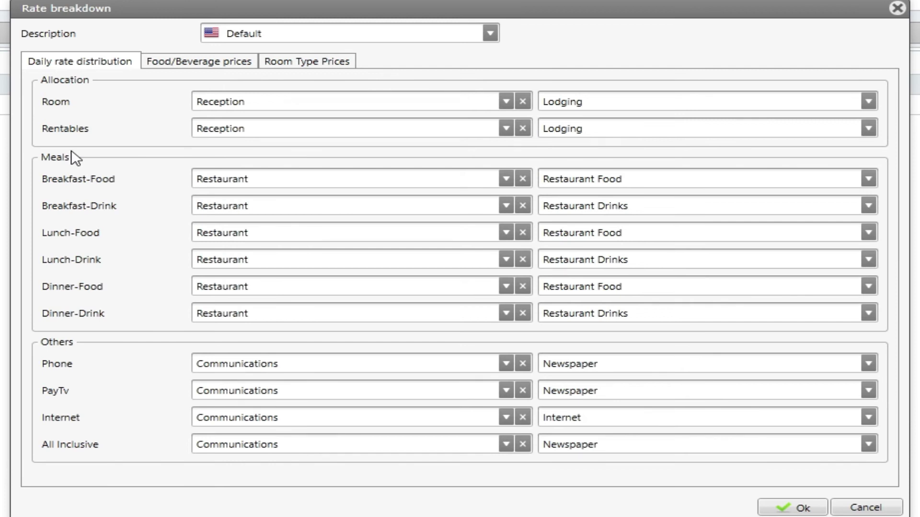
{"action": "left_click", "coordinate": [192, 62]}
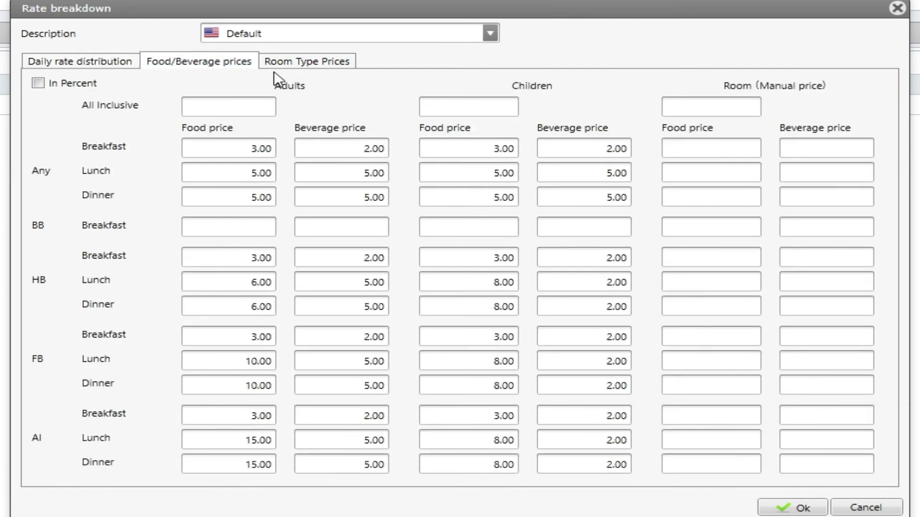
{"action": "left_click", "coordinate": [286, 63]}
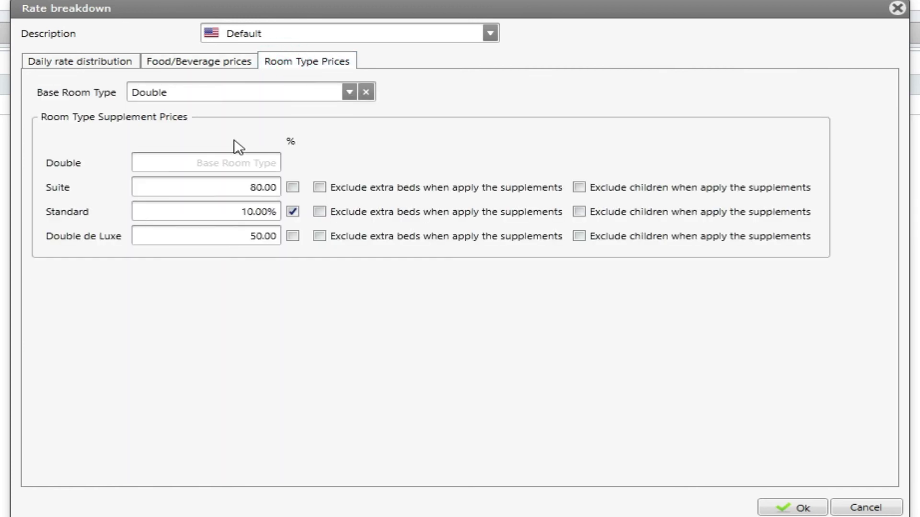
{"action": "left_click", "coordinate": [100, 60]}
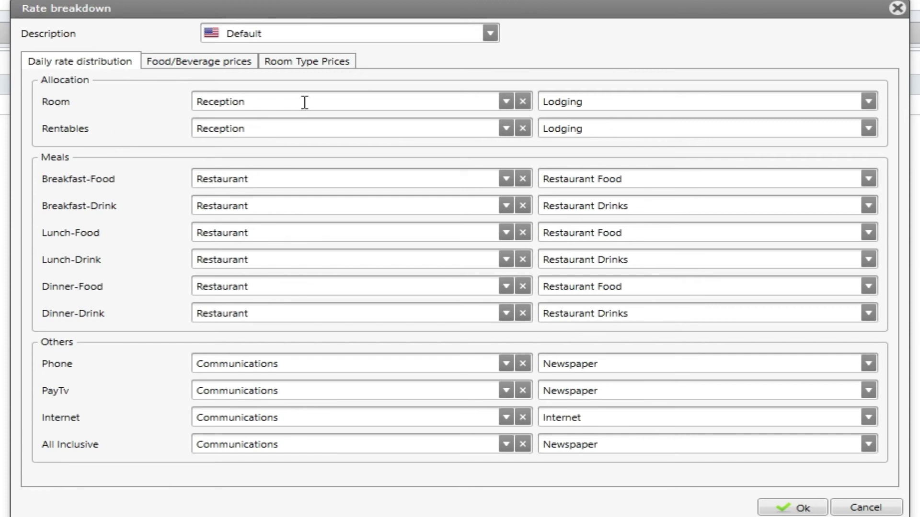
Step: Check room revenue maps to Reception/Lodging, and charge breakfast food to Breakfast / Room Service
{"action": "left_click", "coordinate": [505, 98]}
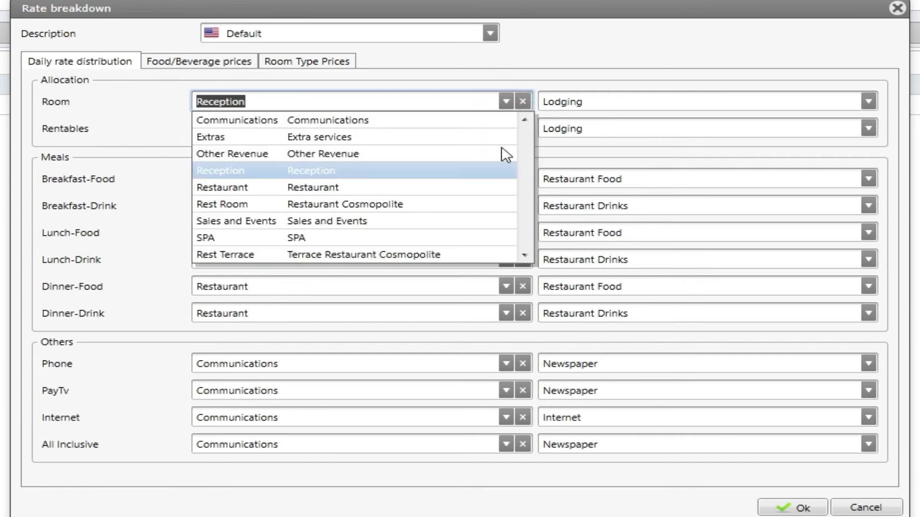
{"action": "left_click", "coordinate": [506, 100]}
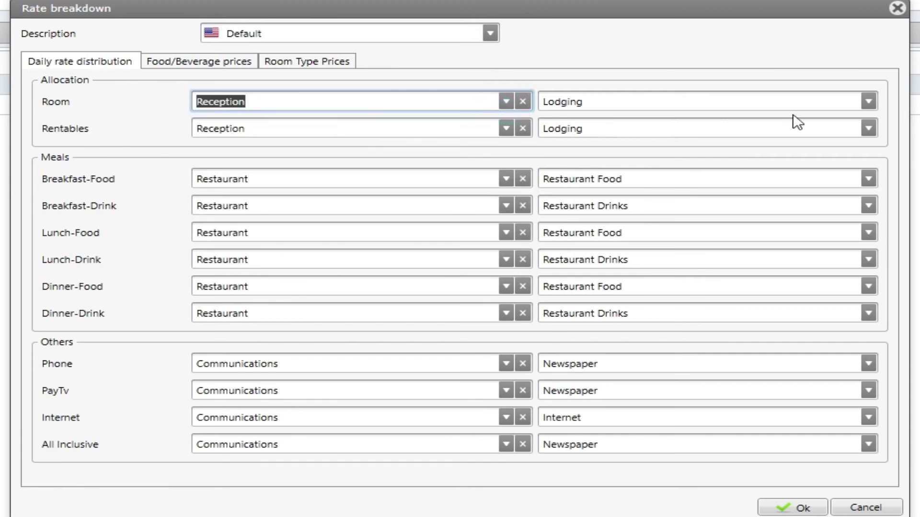
{"action": "left_click", "coordinate": [864, 99]}
{"action": "left_click", "coordinate": [865, 98]}
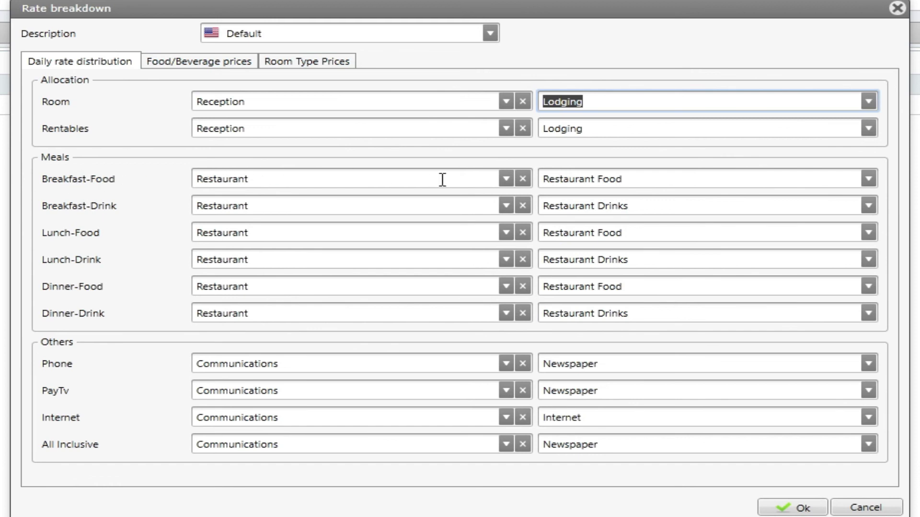
{"action": "left_click", "coordinate": [505, 180]}
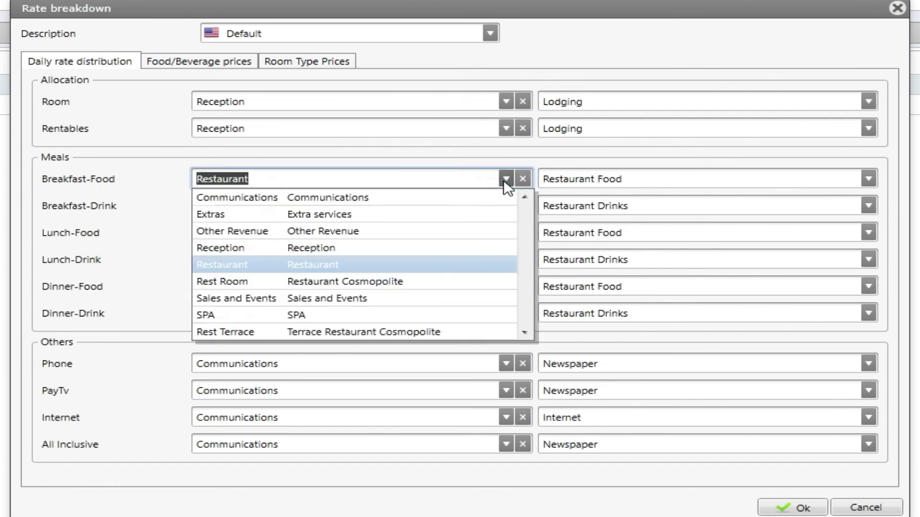
{"action": "left_click", "coordinate": [505, 179]}
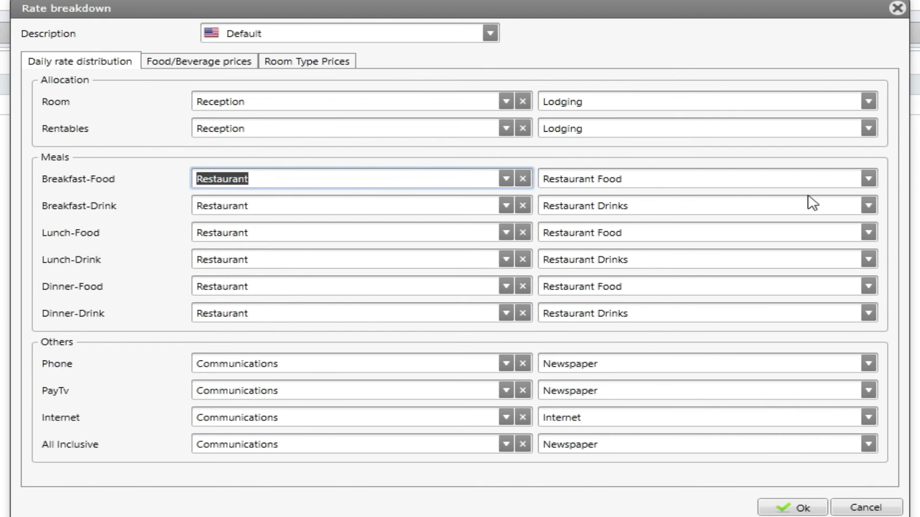
{"action": "left_click", "coordinate": [867, 178]}
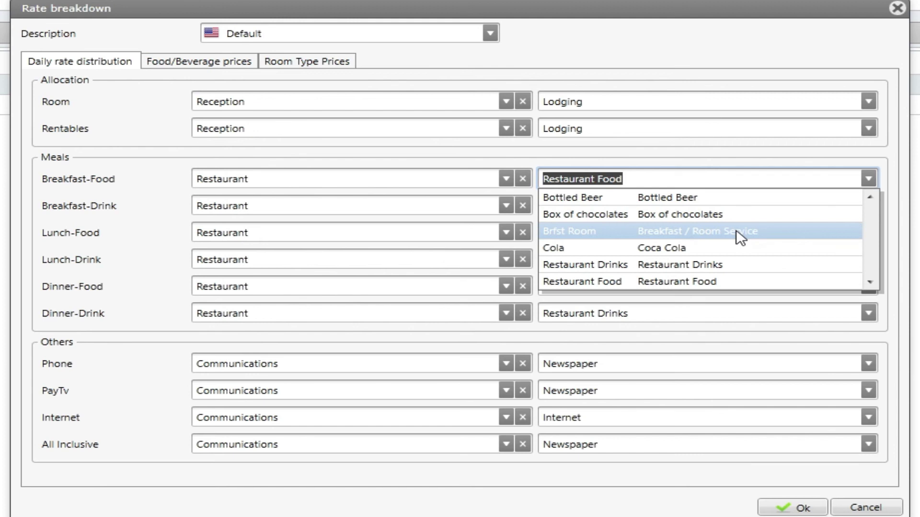
{"action": "left_click", "coordinate": [739, 235]}
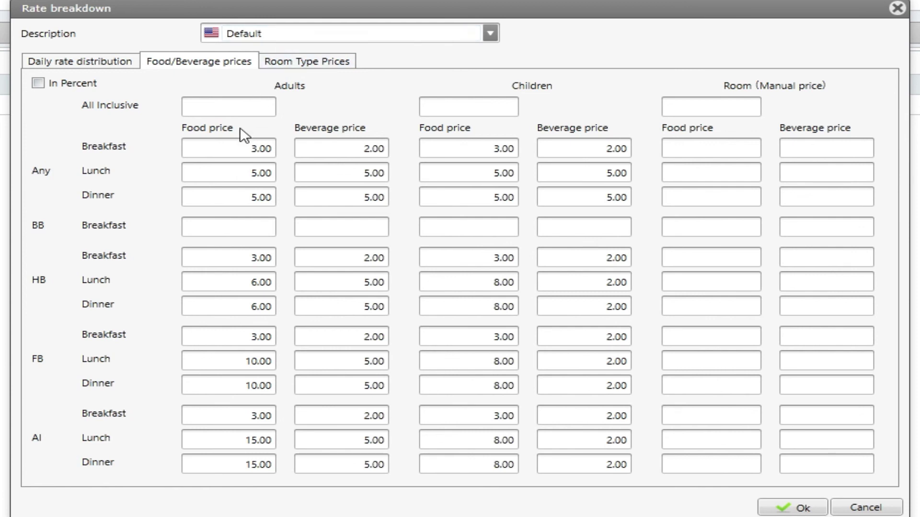
Step: Review adult breakfast prices (3.00 food, 2.00 beverage) and the empty BB breakfast field, then view supplements
{"action": "left_click", "coordinate": [242, 147]}
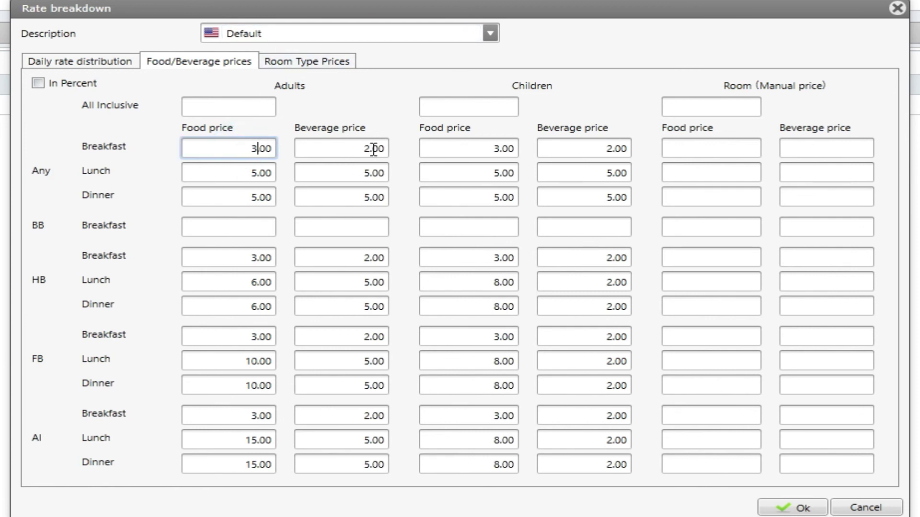
{"action": "left_click", "coordinate": [258, 146]}
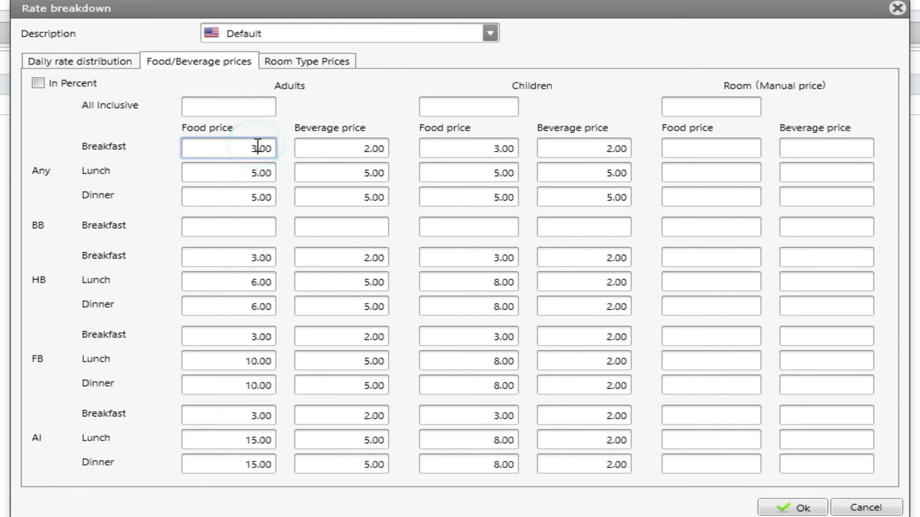
{"action": "left_click", "coordinate": [379, 147]}
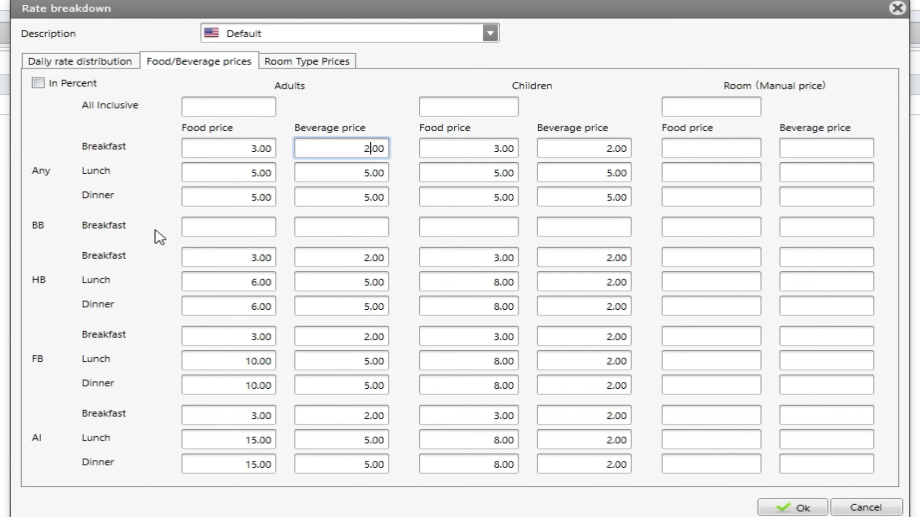
{"action": "left_click", "coordinate": [237, 222]}
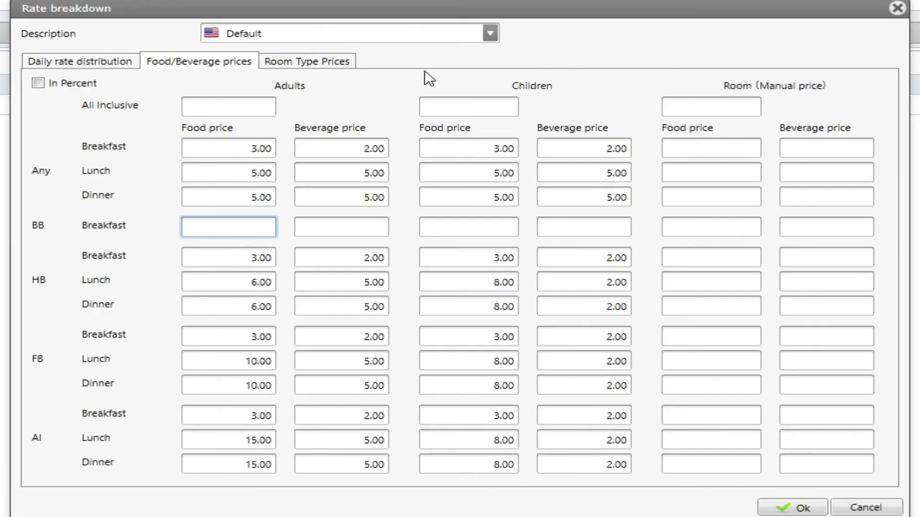
{"action": "left_click", "coordinate": [351, 64]}
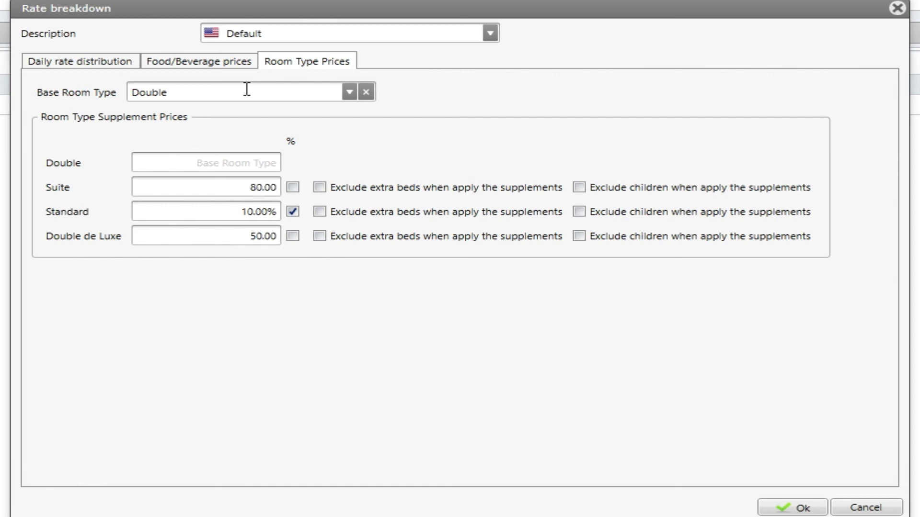
Step: Trial a negative Double de Luxe supplement, then cancel the breakdown and return to the price rates
{"action": "key", "text": "Tab"}
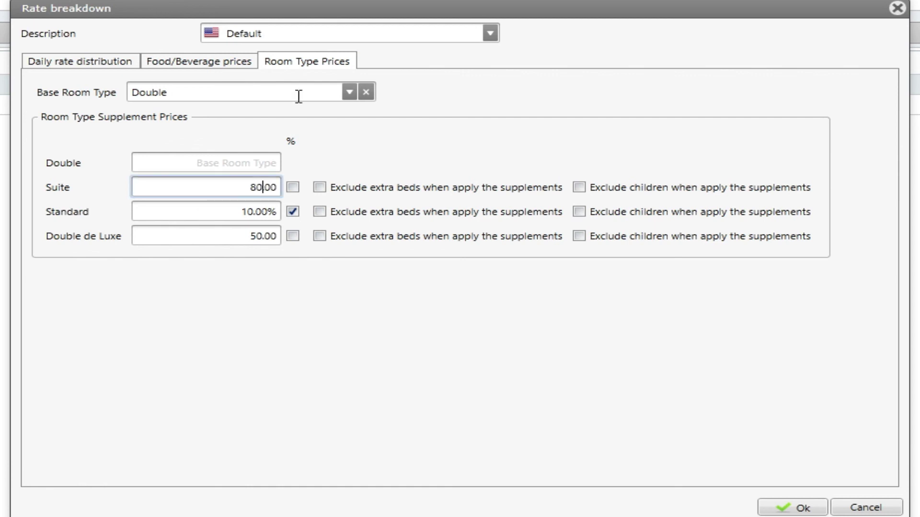
{"action": "left_click", "coordinate": [238, 187]}
{"action": "left_click", "coordinate": [238, 214]}
{"action": "left_click", "coordinate": [232, 235]}
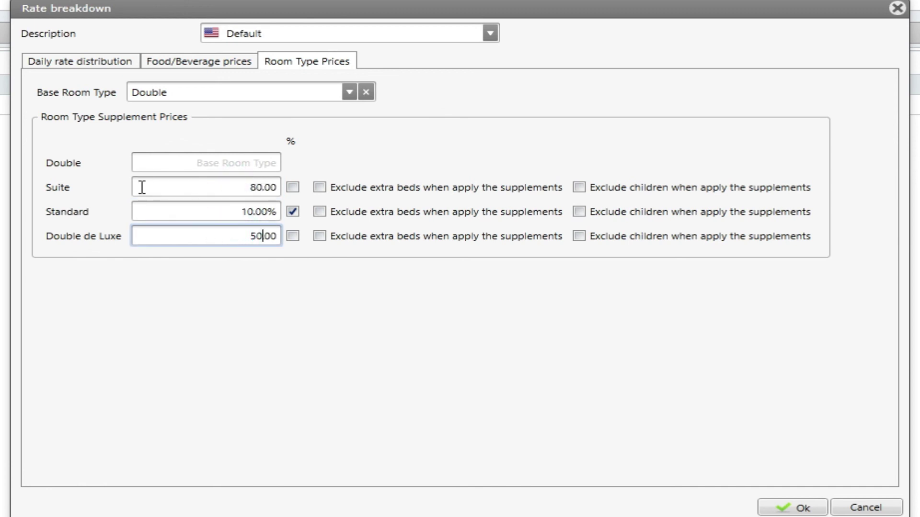
{"action": "left_click", "coordinate": [149, 185]}
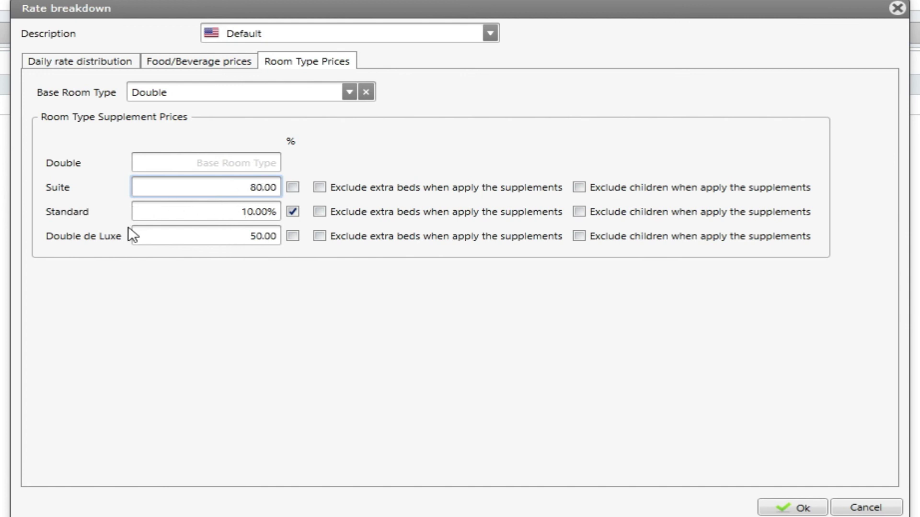
{"action": "left_click", "coordinate": [182, 238]}
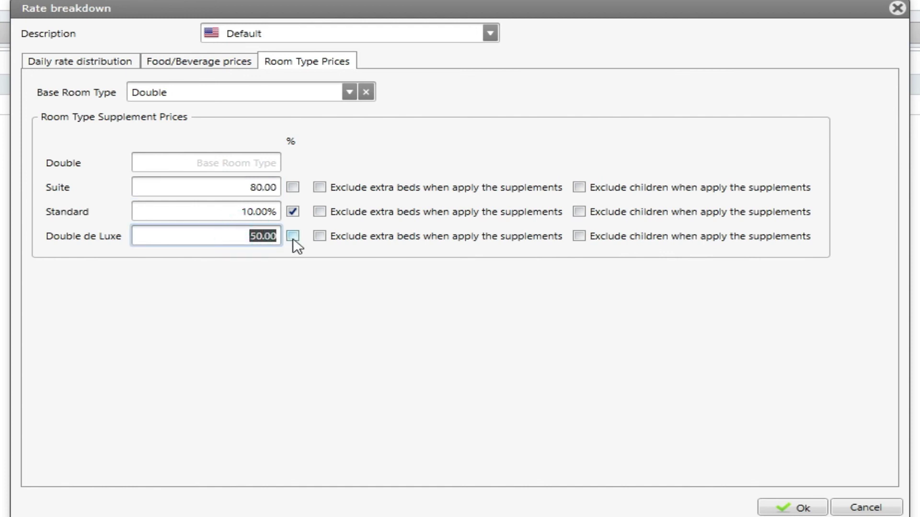
{"action": "type", "text": "-"}
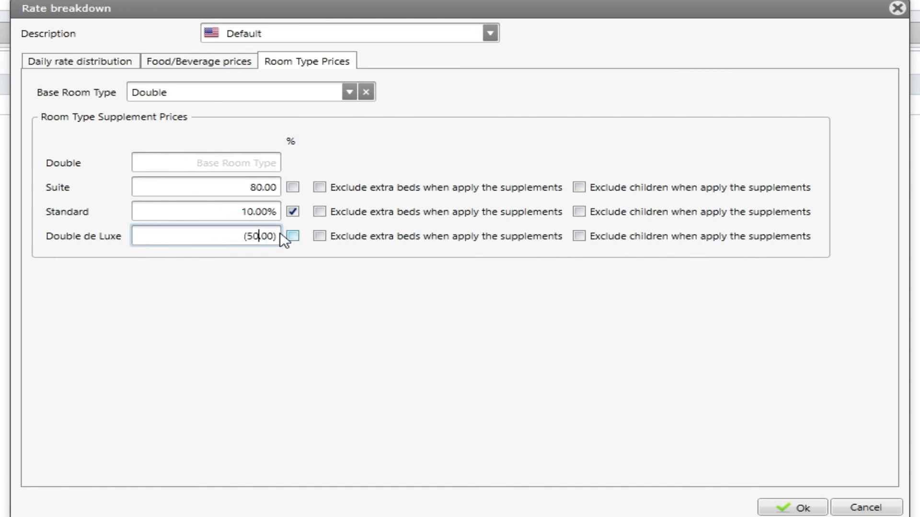
{"action": "left_click", "coordinate": [248, 267]}
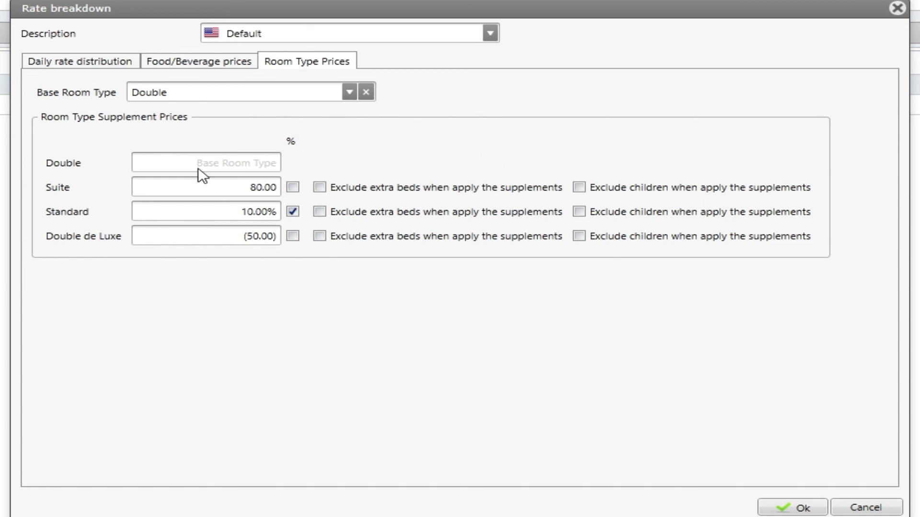
{"action": "left_click", "coordinate": [886, 503]}
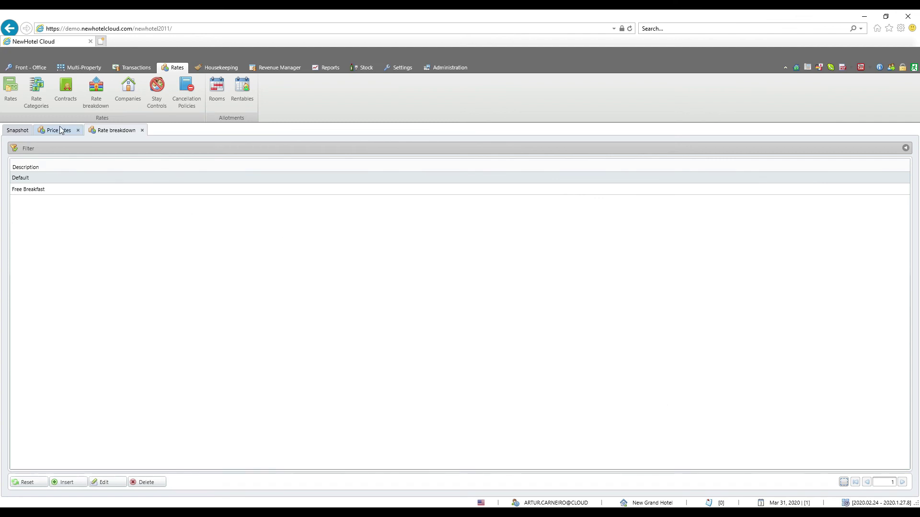
{"action": "left_click", "coordinate": [61, 130]}
Step: Load the Example rate's daily price calendar and show DBLUX prices (BB 215.00 € in April)
{"action": "double_click", "coordinate": [93, 336]}
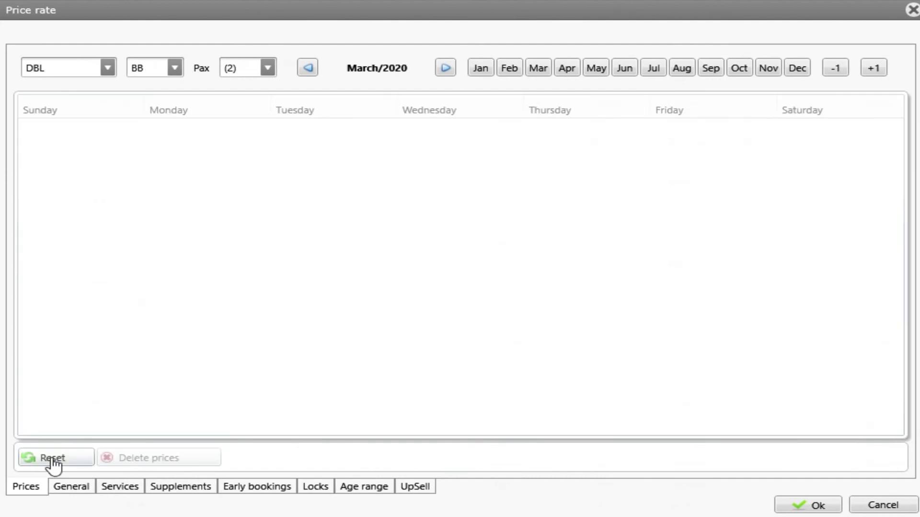
{"action": "left_click", "coordinate": [74, 456]}
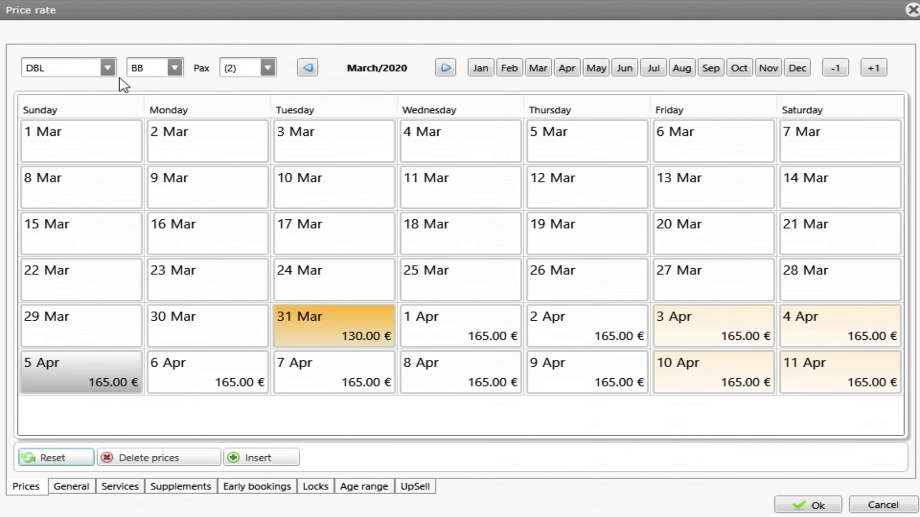
{"action": "left_click", "coordinate": [109, 68]}
{"action": "left_click", "coordinate": [99, 103]}
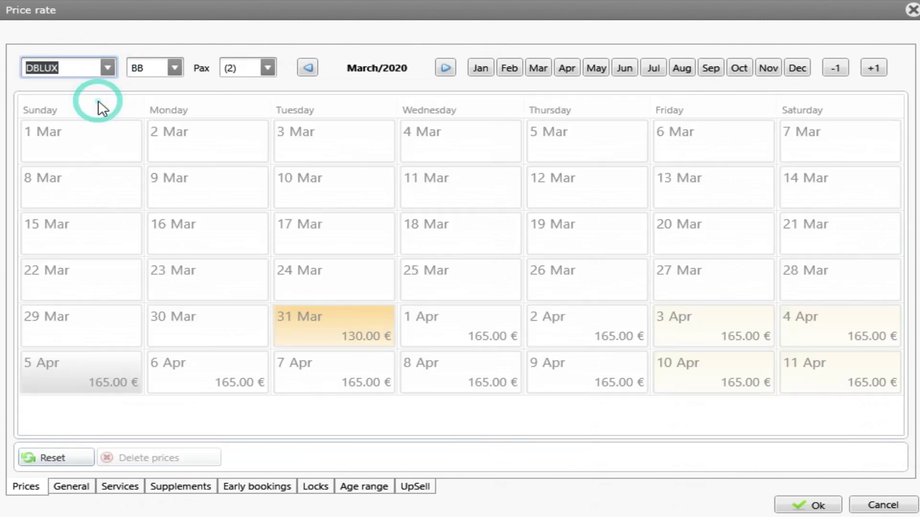
{"action": "left_click", "coordinate": [79, 460]}
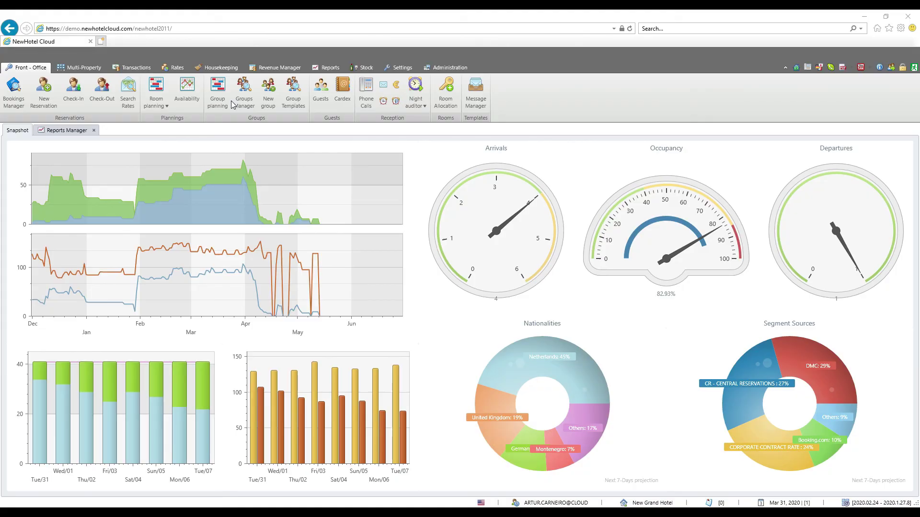
Step: From the reports list, open Income by Department and Services for 29/2/2020–31/3/2020
{"action": "left_click", "coordinate": [55, 130]}
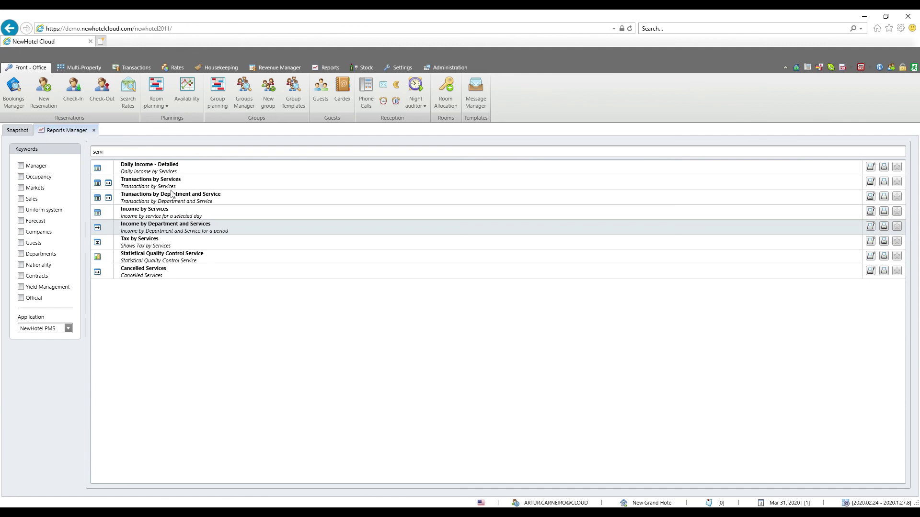
{"action": "double_click", "coordinate": [187, 234]}
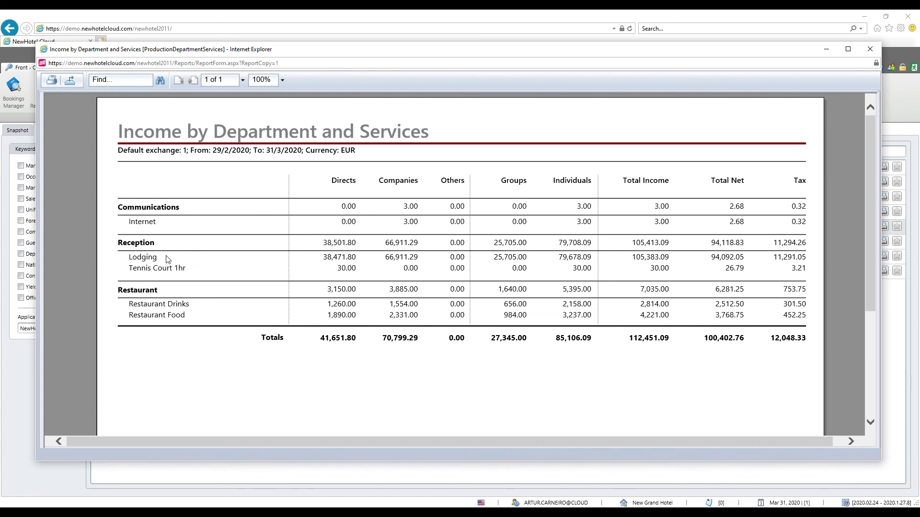
Step: Maximize the report window and highlight the Reception Directs figure 38,501.80
{"action": "left_click_drag", "start_coordinate": [123, 241], "coordinate": [148, 259]}
{"action": "triple_click", "coordinate": [322, 256]}
{"action": "left_click", "coordinate": [358, 259]}
{"action": "left_click", "coordinate": [847, 50]}
{"action": "left_click_drag", "start_coordinate": [357, 207], "coordinate": [333, 207]}
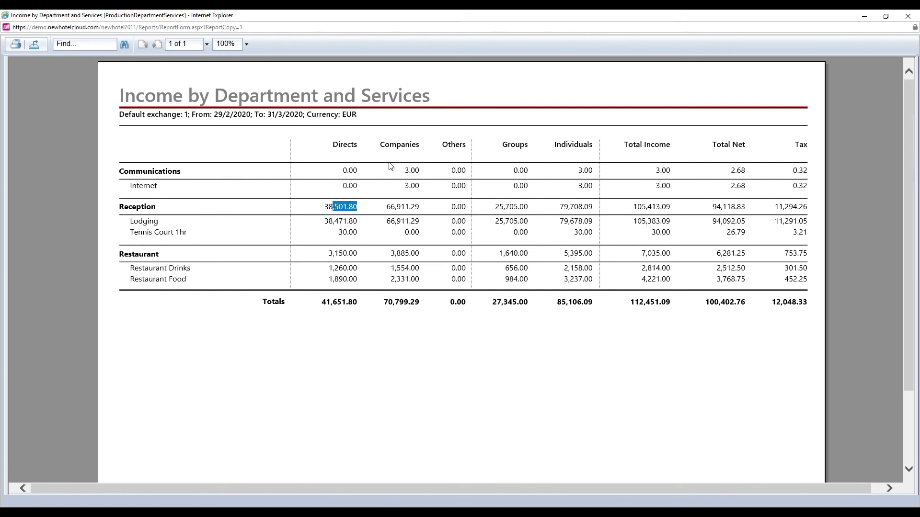